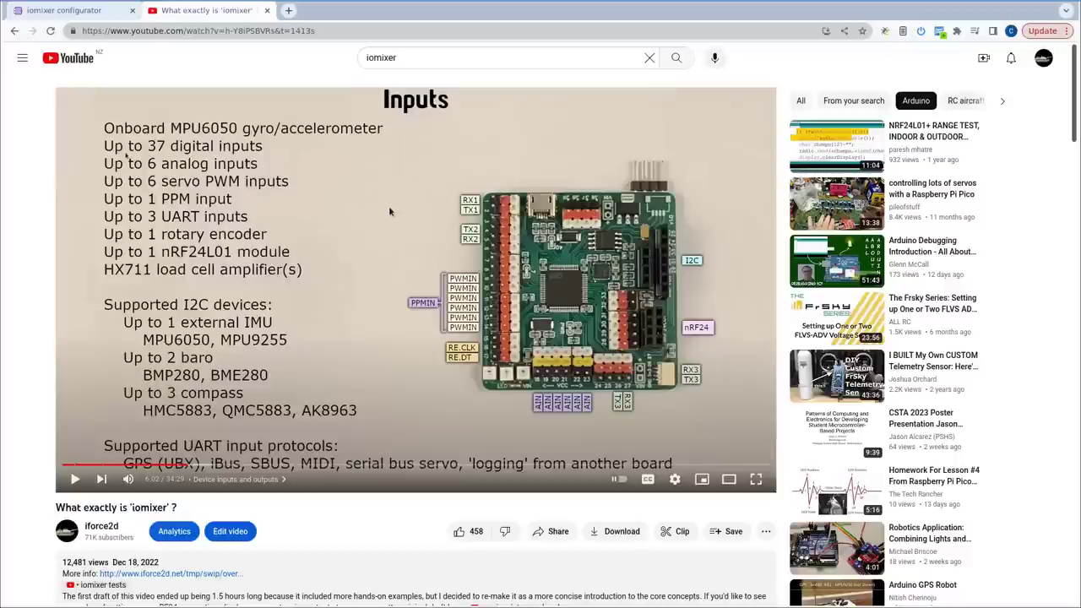
# - Skip the paused video ahead to Outputs and back to Inputs, then go to the configurator tab
pyautogui.press('Right')
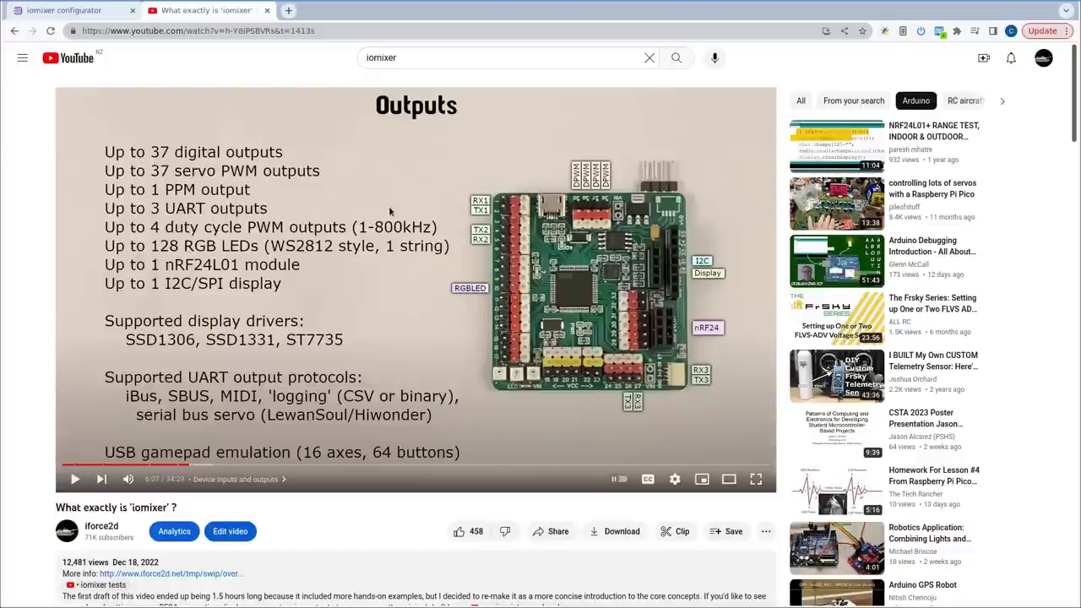
pyautogui.press('Left')
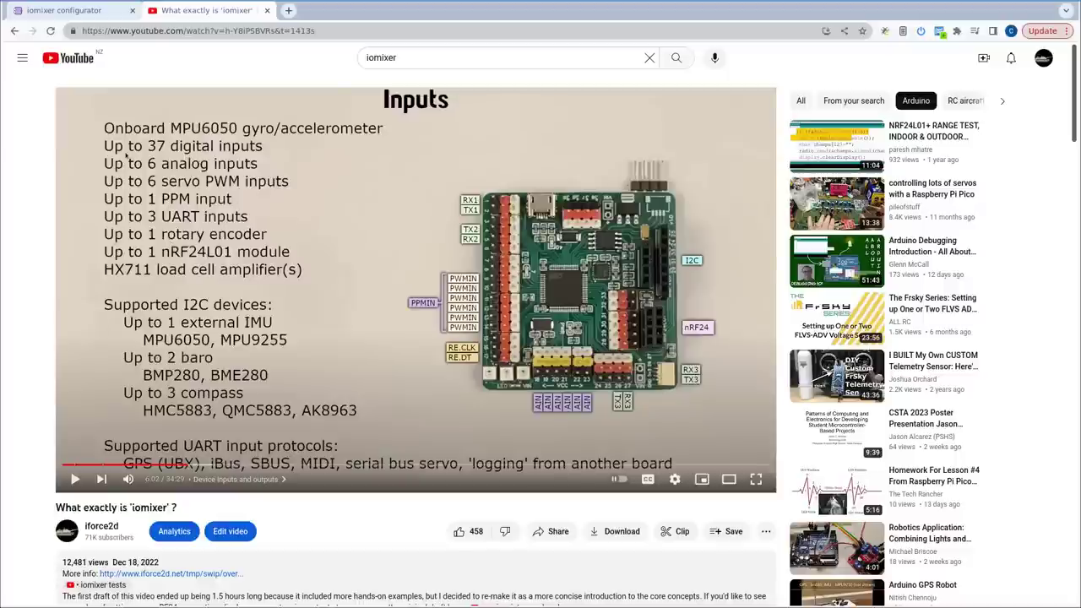
pyautogui.hotkey('ctrl', 'Tab')
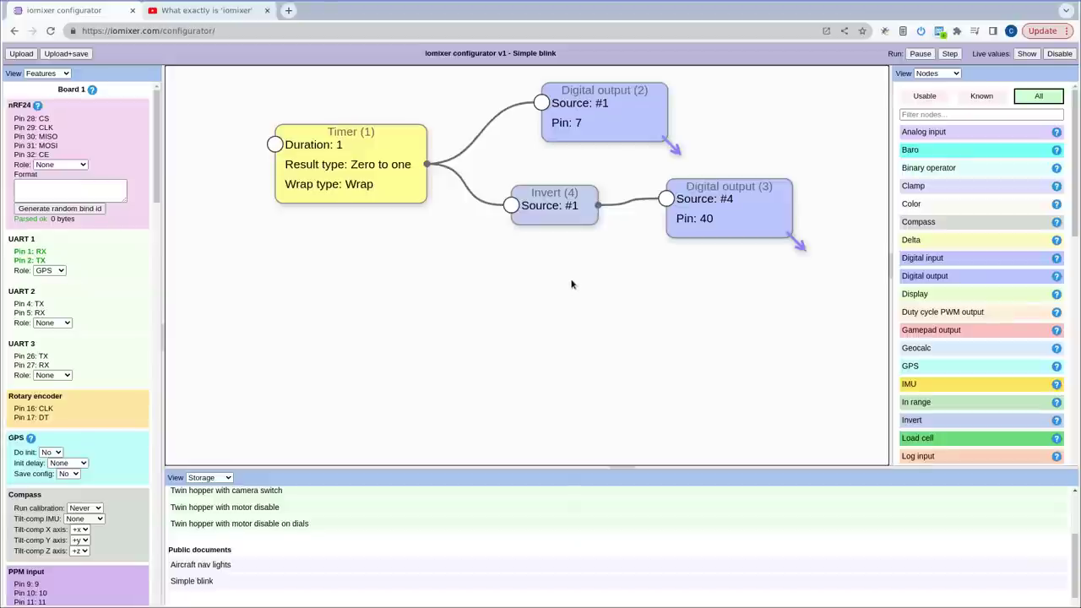
# - Add a Load cell node below the Timer, feeding a new nRF24 output node
pyautogui.moveTo(551, 221); pyautogui.dragTo(416, 189)
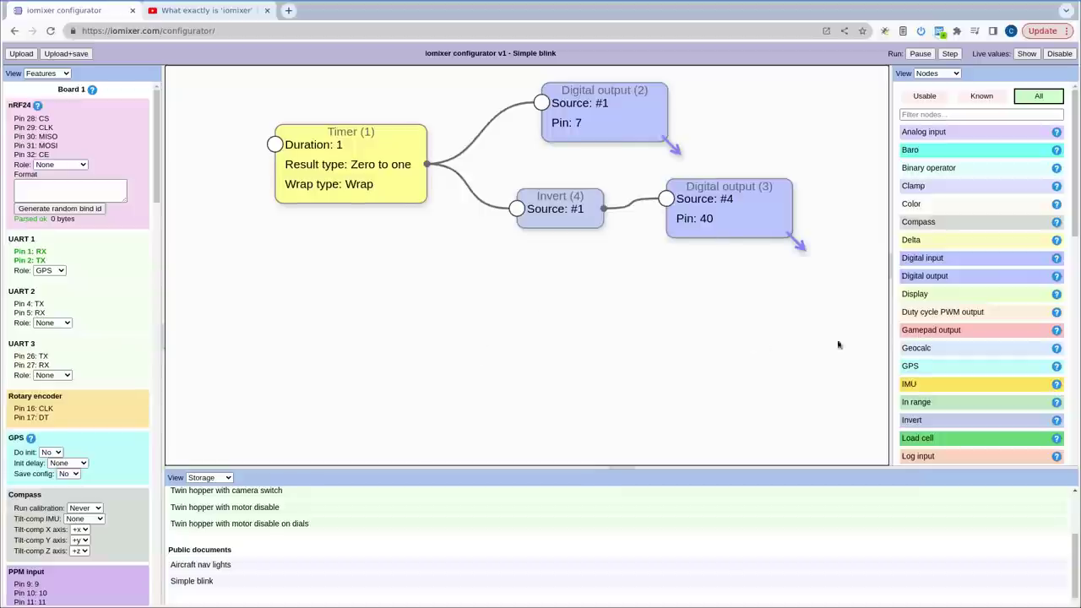
pyautogui.scroll(-5, 961, 271)
pyautogui.moveTo(930, 199); pyautogui.dragTo(409, 319)
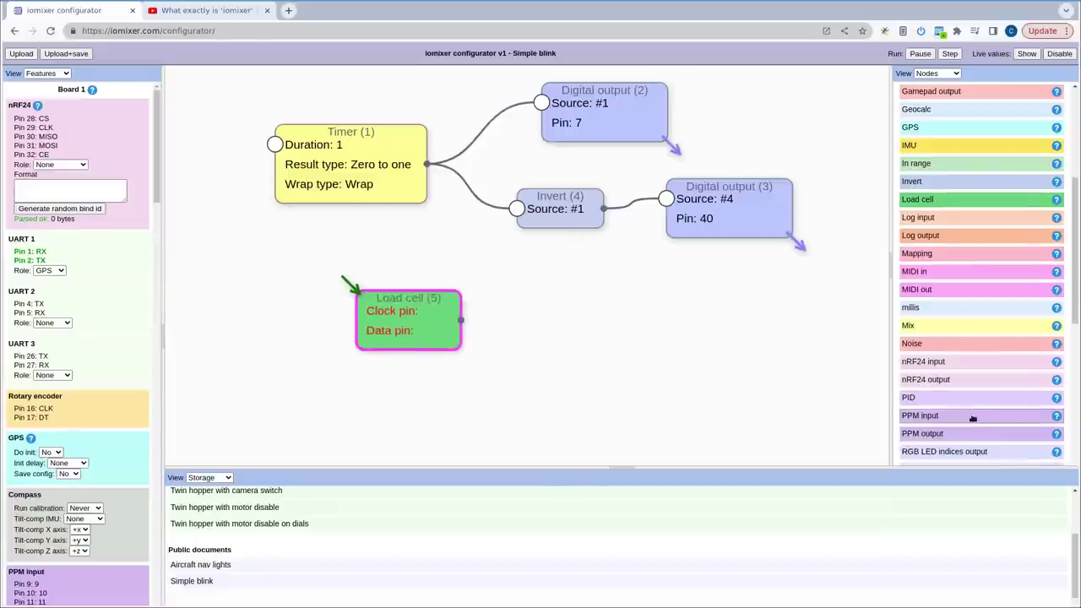
pyautogui.moveTo(963, 380)
pyautogui.mouseDown()
pyautogui.moveTo(457, 258)
pyautogui.moveTo(574, 376)
pyautogui.moveTo(460, 320)
pyautogui.mouseUp()
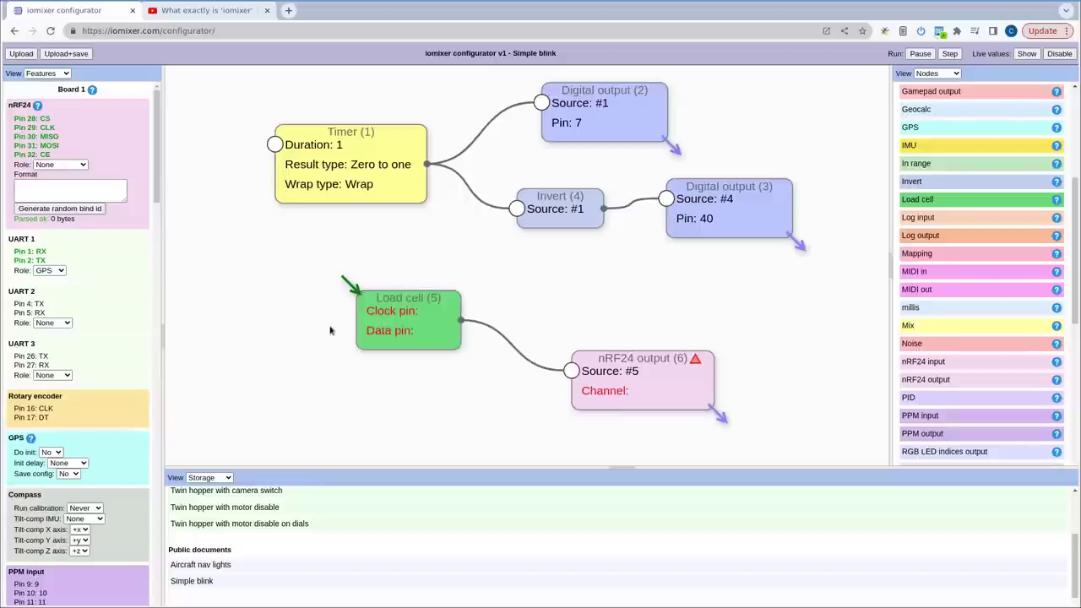
pyautogui.moveTo(154, 135); pyautogui.dragTo(213, 172)
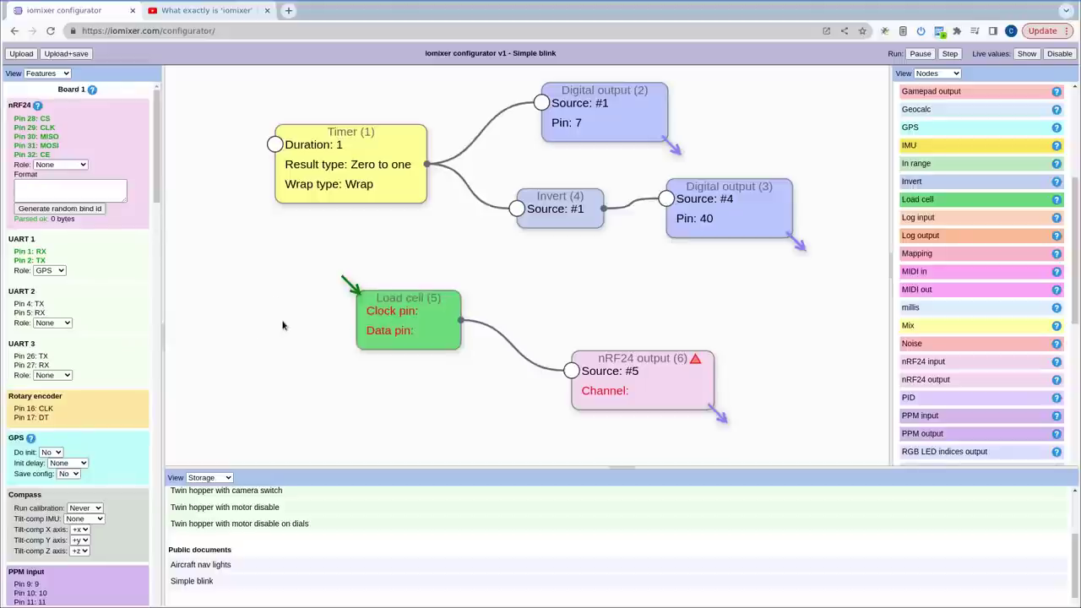
# - Reposition the Load cell (5) node lower-left and shift the nRF24 output (6) node right
pyautogui.moveTo(425, 331); pyautogui.dragTo(392, 382)
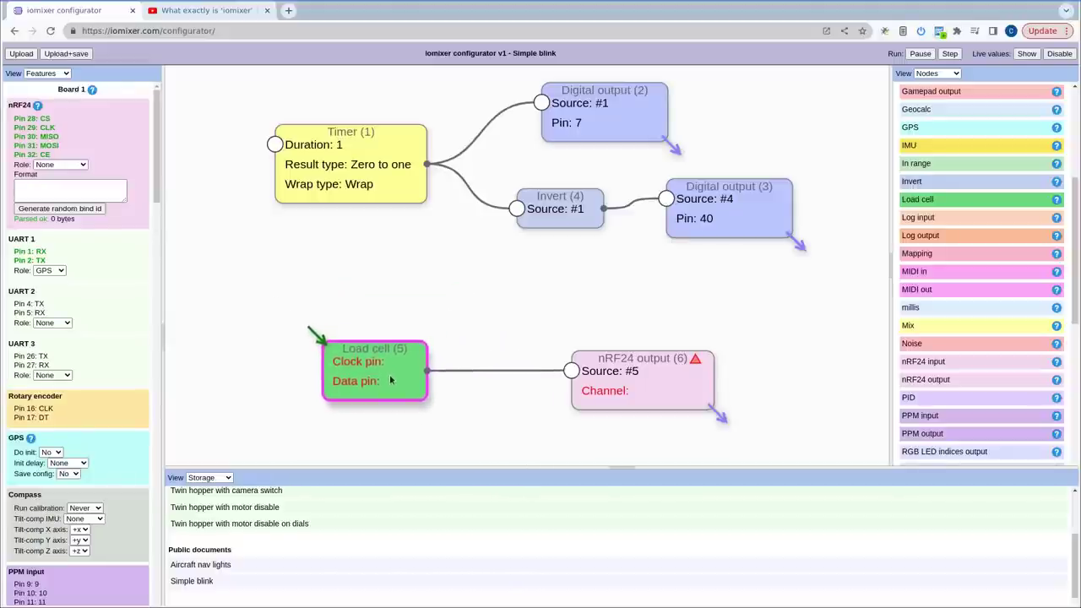
pyautogui.moveTo(262, 75); pyautogui.dragTo(807, 258)
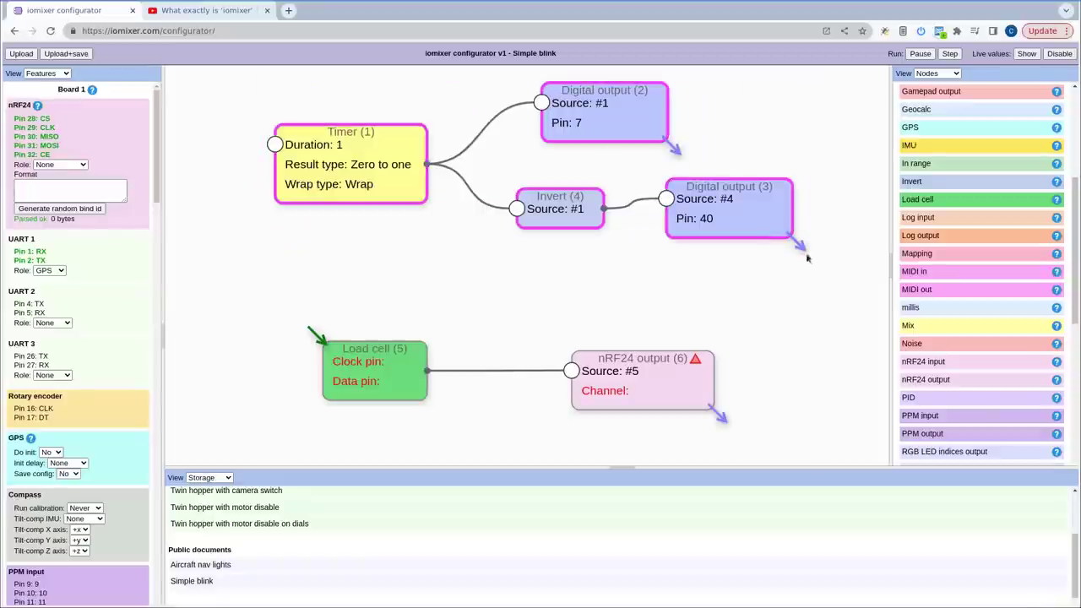
pyautogui.click(528, 290)
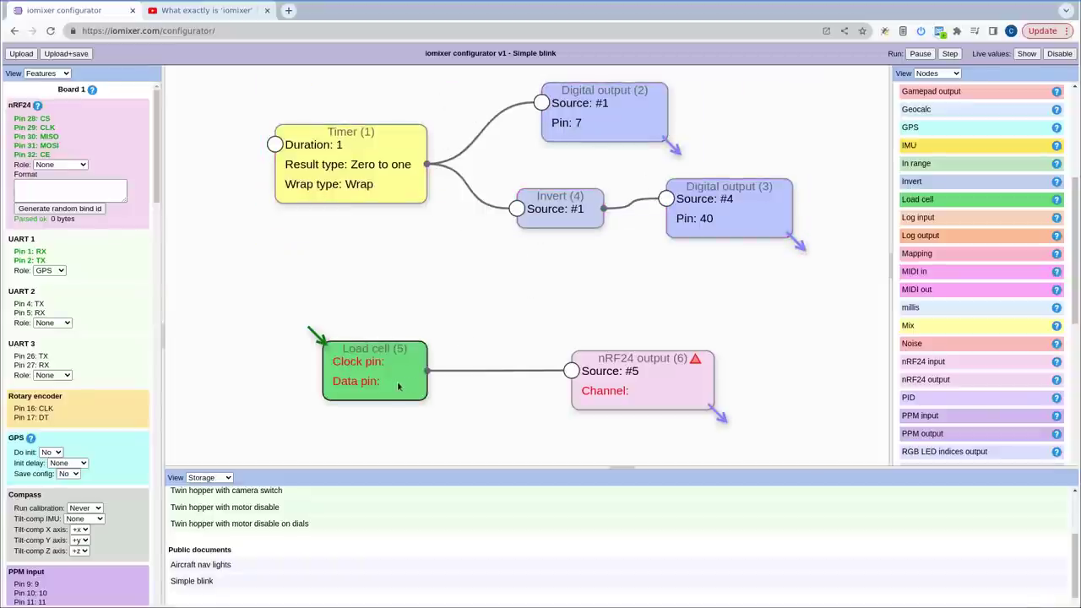
pyautogui.moveTo(402, 377); pyautogui.dragTo(357, 346)
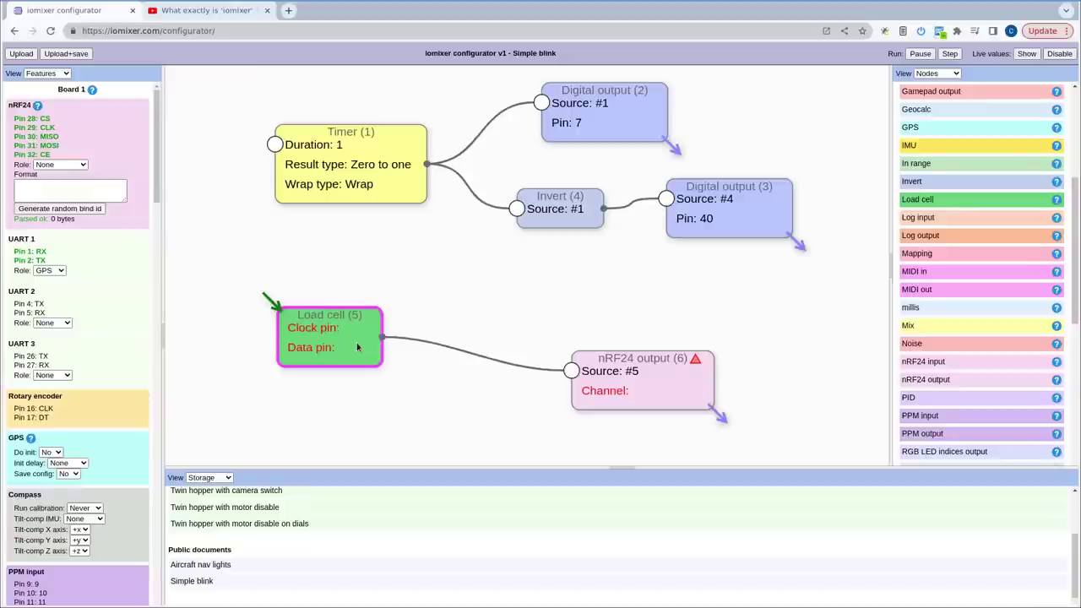
pyautogui.moveTo(349, 338); pyautogui.dragTo(358, 332)
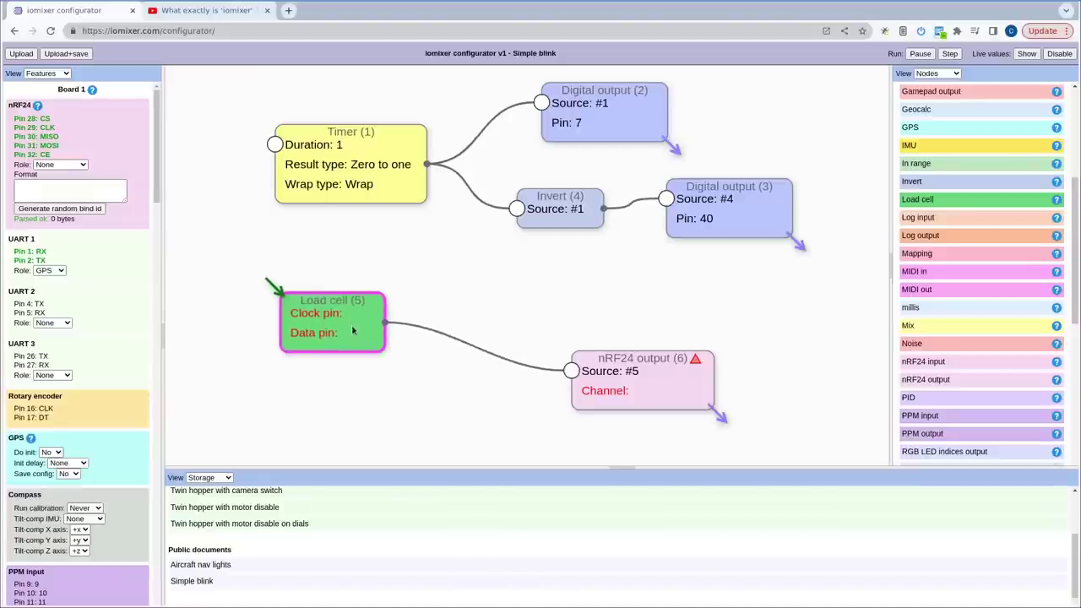
pyautogui.moveTo(350, 330); pyautogui.dragTo(332, 359)
pyautogui.click(645, 359)
pyautogui.moveTo(644, 359); pyautogui.dragTo(731, 357)
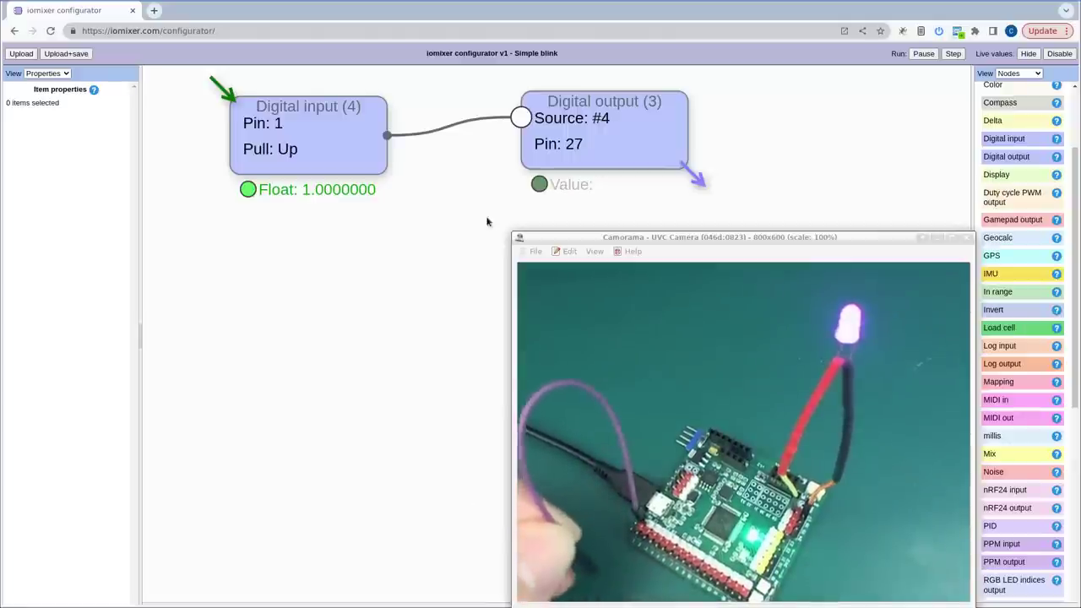
# - Select the Digital input (4) and Digital output (3) nodes to inspect their properties
pyautogui.moveTo(339, 149); pyautogui.dragTo(345, 147)
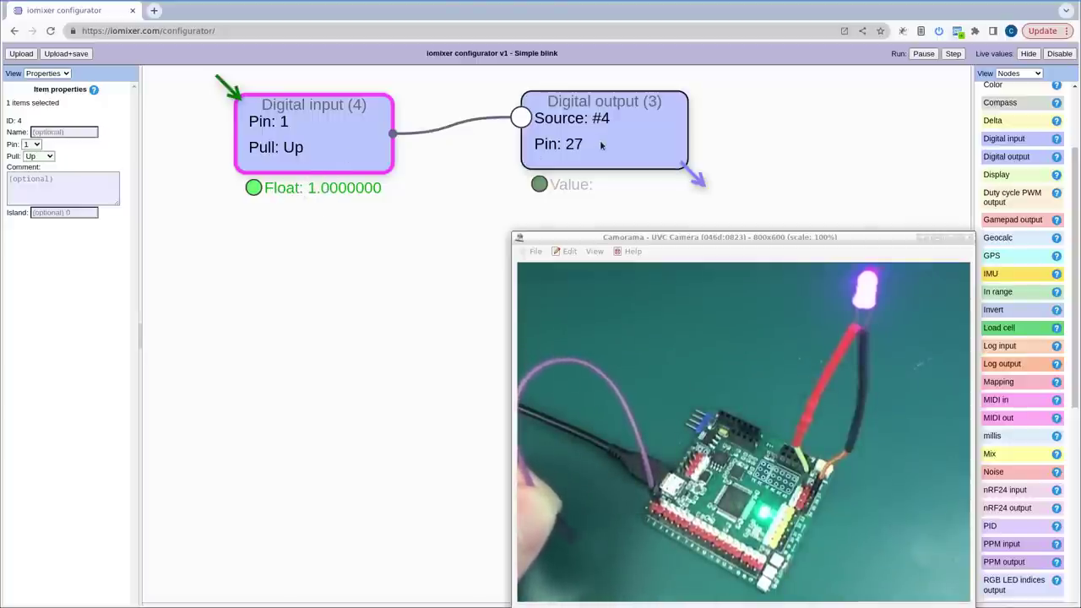
pyautogui.moveTo(603, 141); pyautogui.dragTo(611, 136)
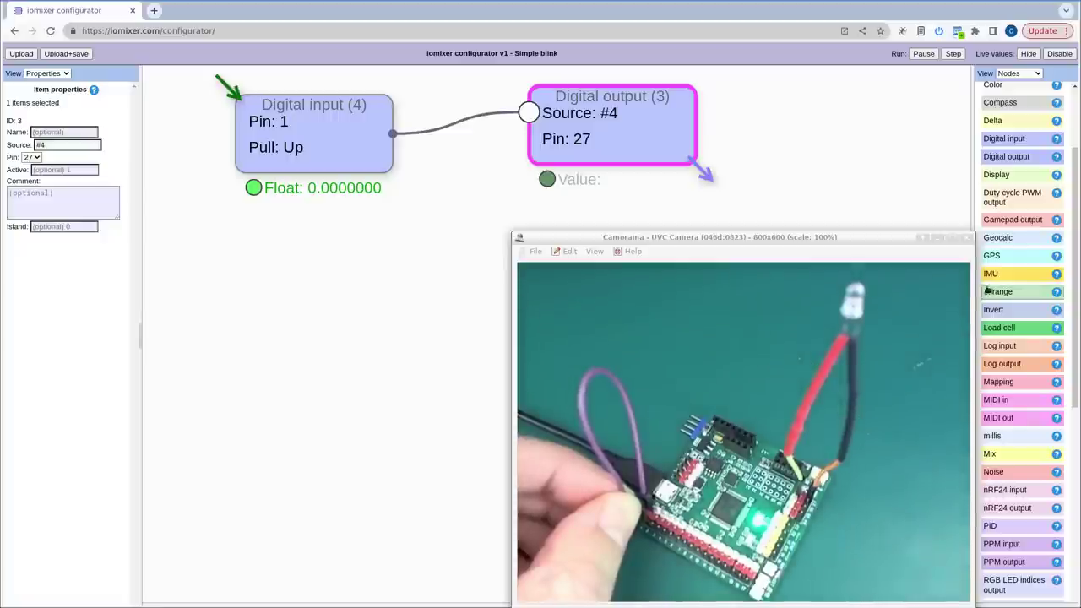
# - Insert an Invert node between Digital input (4) and Digital output (3), and upload the graph
pyautogui.moveTo(1010, 311); pyautogui.dragTo(720, 281)
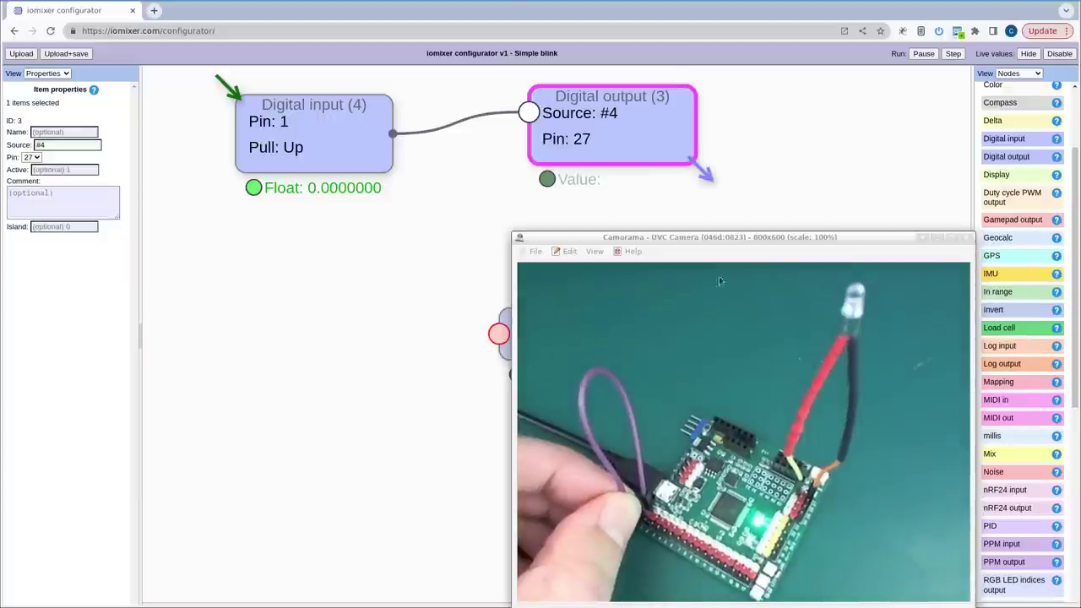
pyautogui.moveTo(511, 353); pyautogui.dragTo(391, 275)
pyautogui.moveTo(525, 113); pyautogui.dragTo(380, 261)
pyautogui.moveTo(379, 263); pyautogui.dragTo(359, 162)
pyautogui.moveTo(430, 263); pyautogui.dragTo(409, 276)
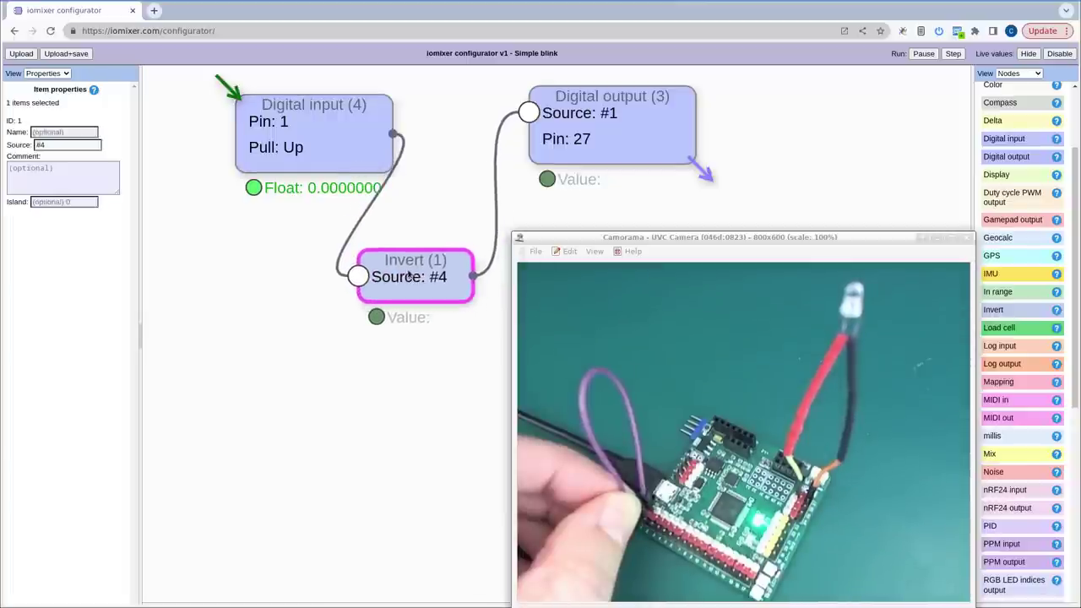
pyautogui.click(18, 56)
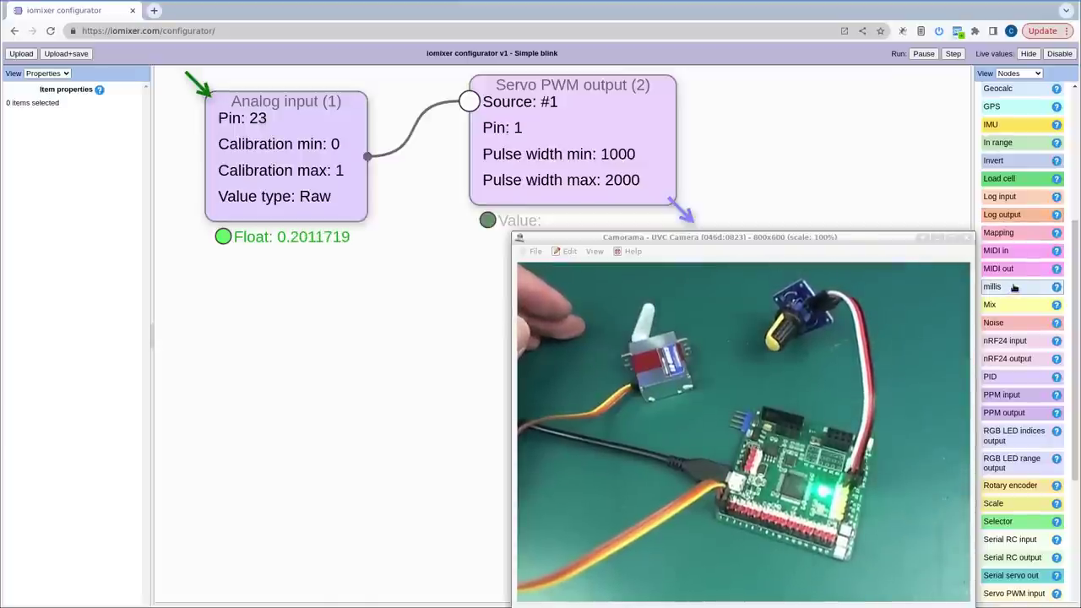
# - Add an Invert node and route the Servo PWM output's source through it
pyautogui.moveTo(1010, 165); pyautogui.dragTo(344, 319)
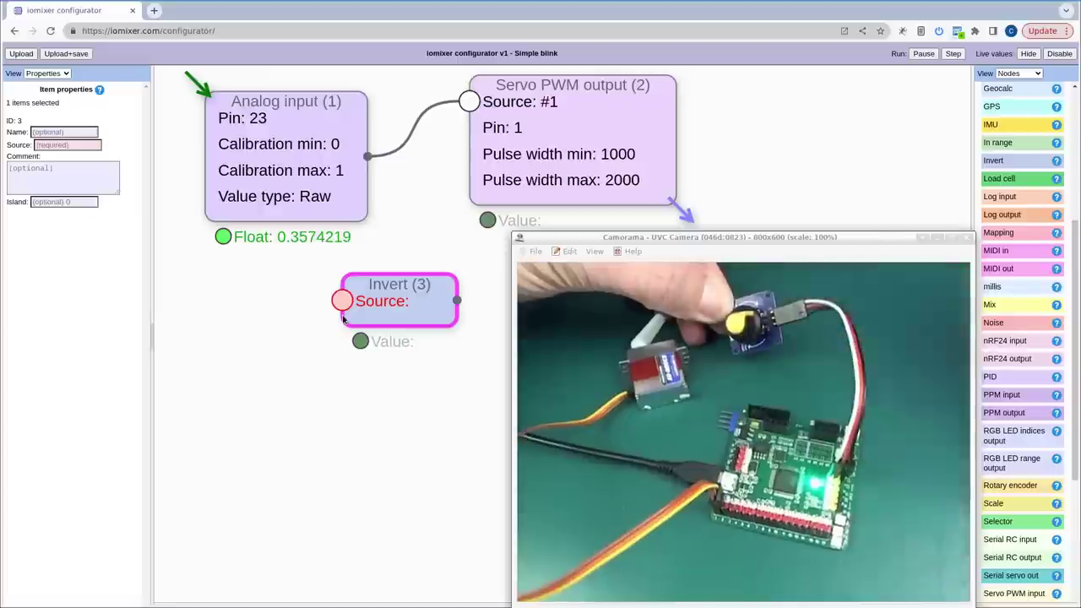
pyautogui.moveTo(469, 101); pyautogui.dragTo(217, 157)
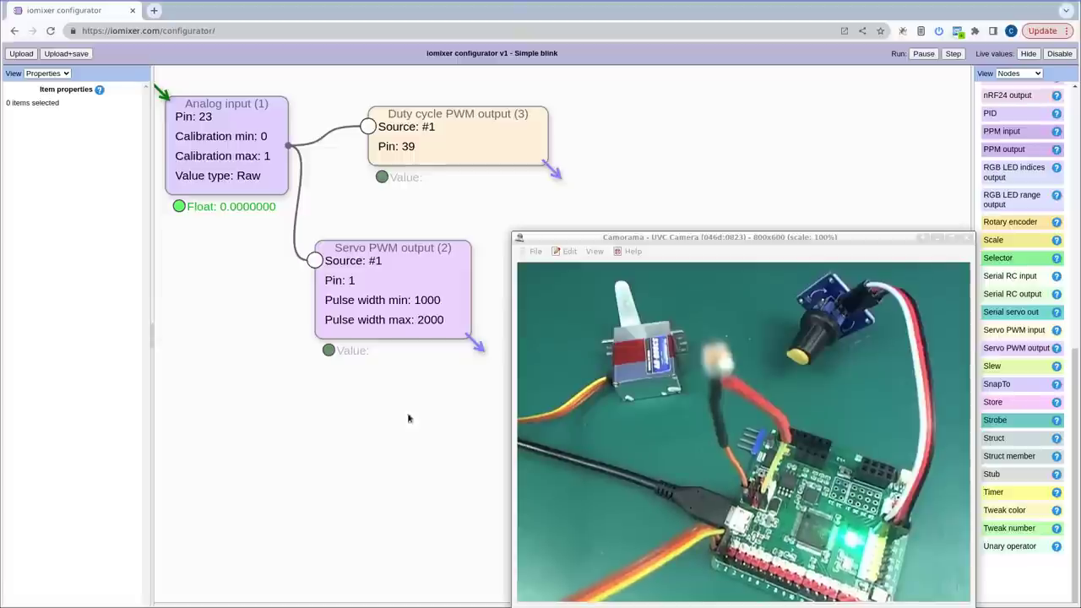
pyautogui.moveTo(385, 322); pyautogui.dragTo(395, 324)
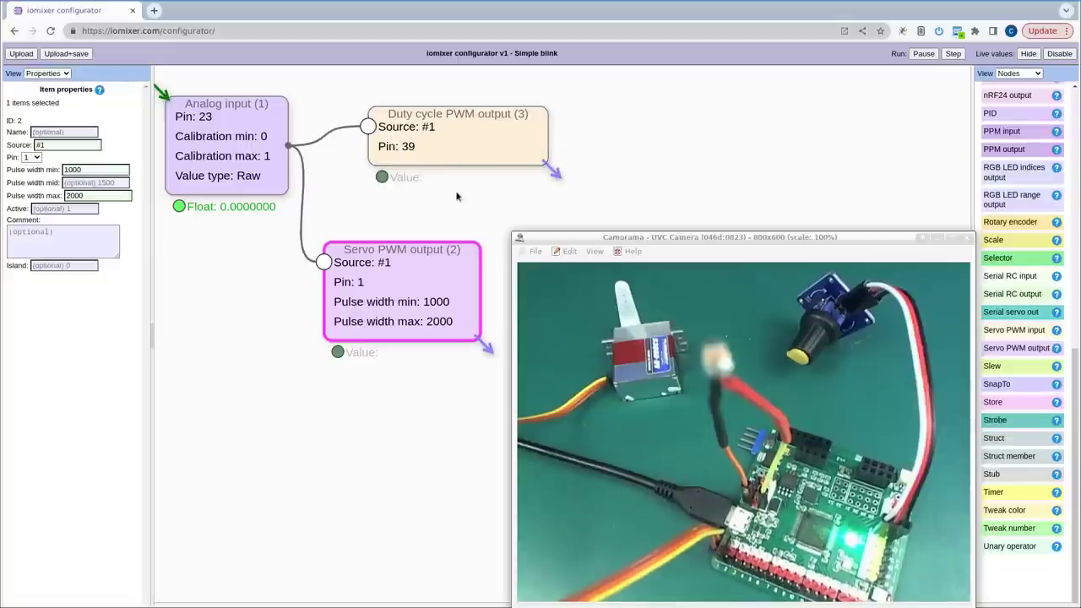
pyautogui.moveTo(448, 142); pyautogui.dragTo(446, 147)
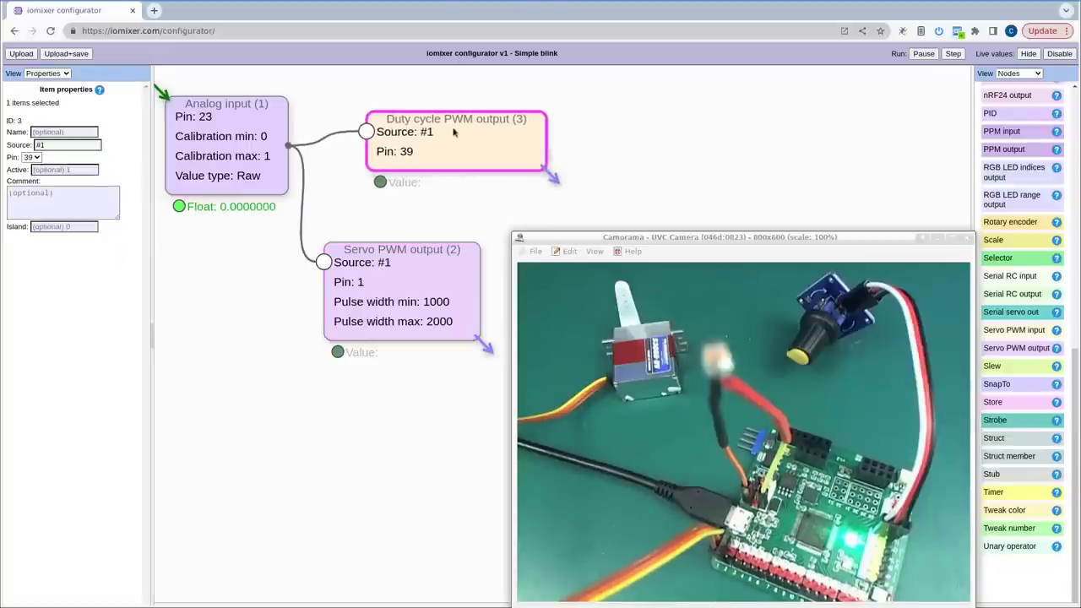
pyautogui.moveTo(470, 144); pyautogui.dragTo(474, 138)
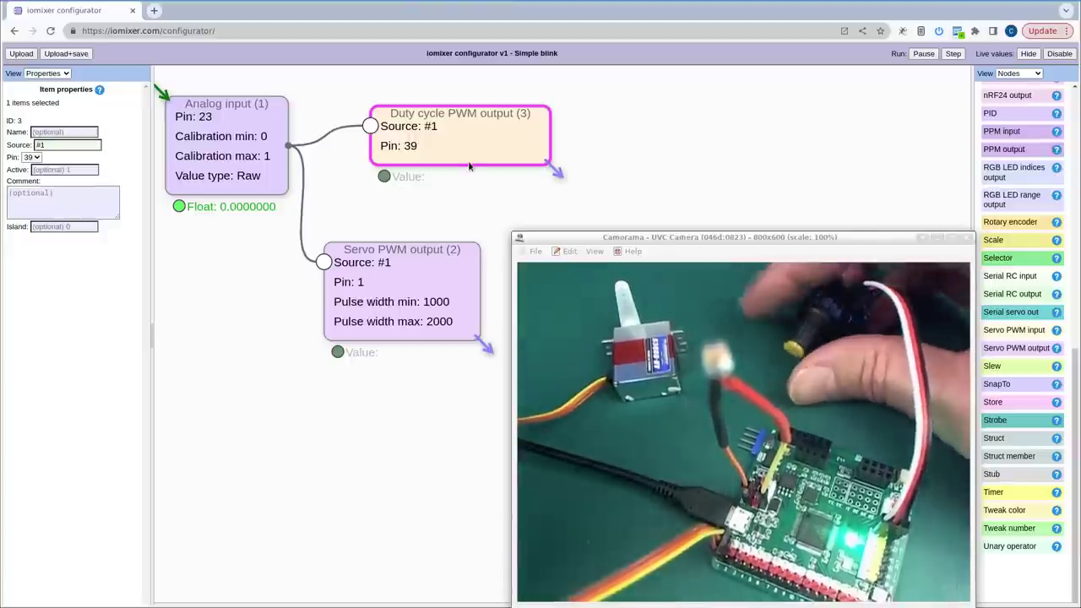
pyautogui.moveTo(383, 158); pyautogui.dragTo(391, 149)
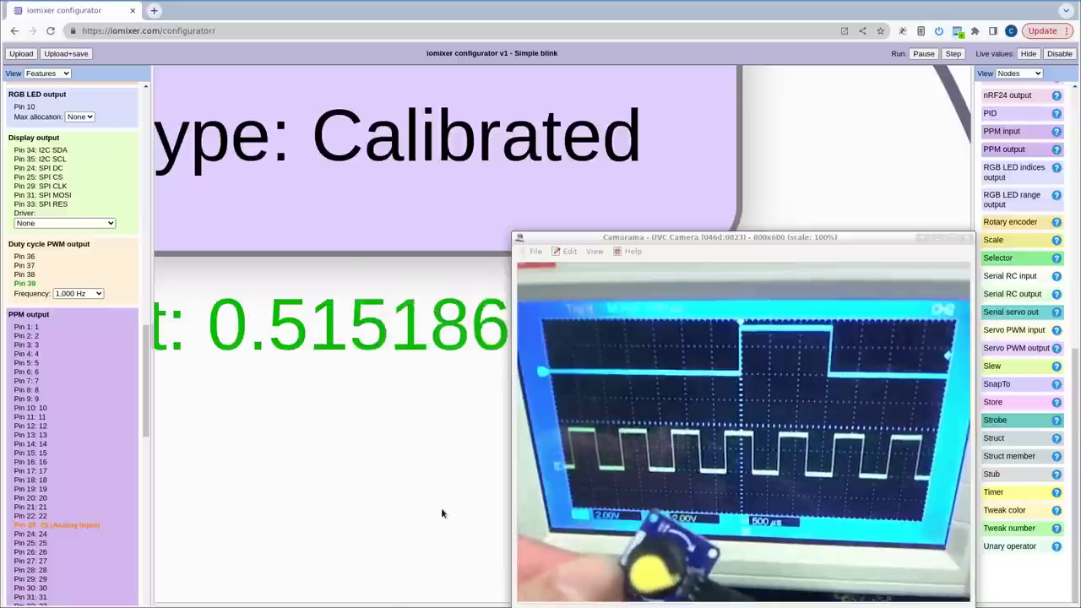
pyautogui.scroll(-5, 321, 415)
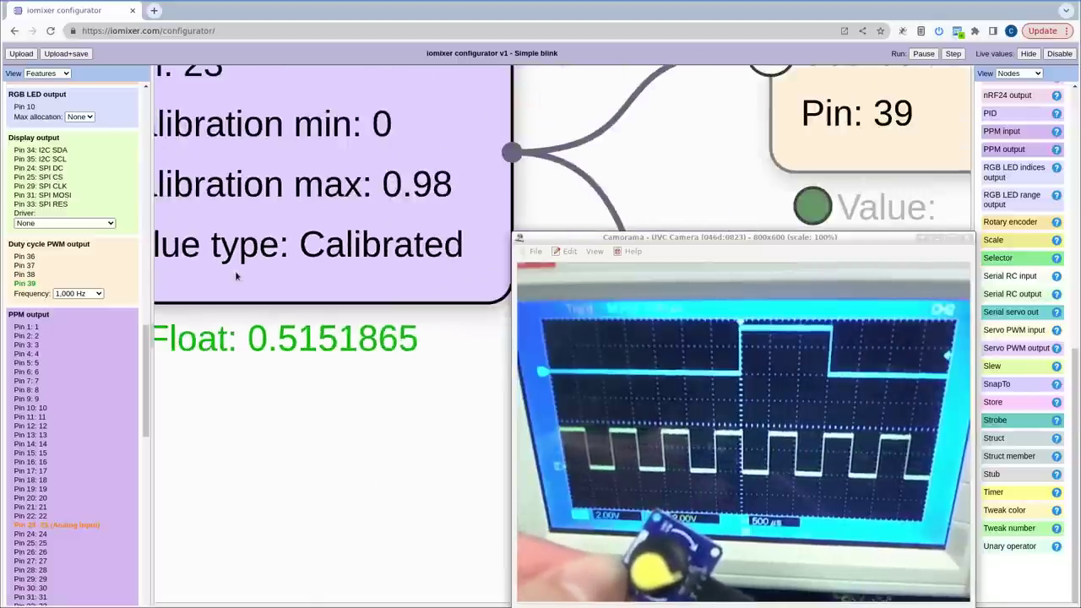
pyautogui.scroll(-5, 253, 250)
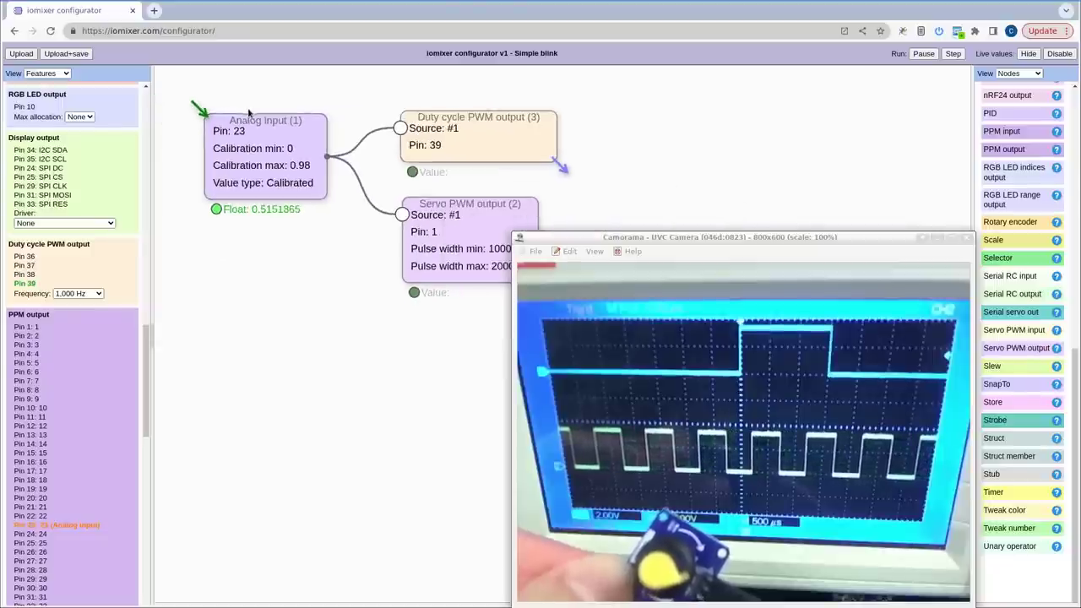
pyautogui.scroll(10, 249, 112)
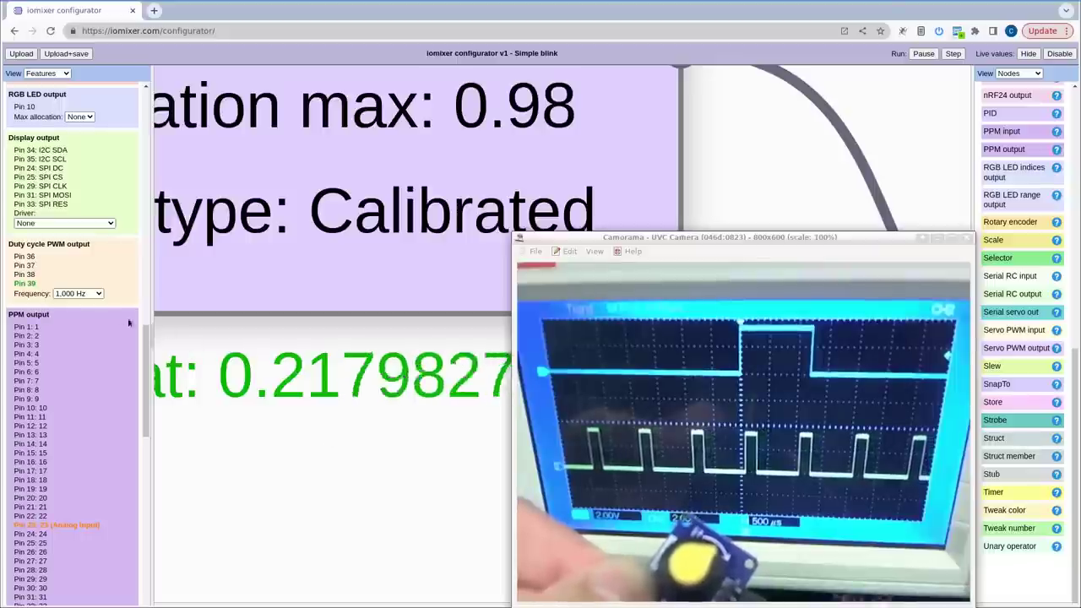
# - Set the Duty cycle PWM output frequency to 36,000 Hz and upload the graph
pyautogui.click(91, 294)
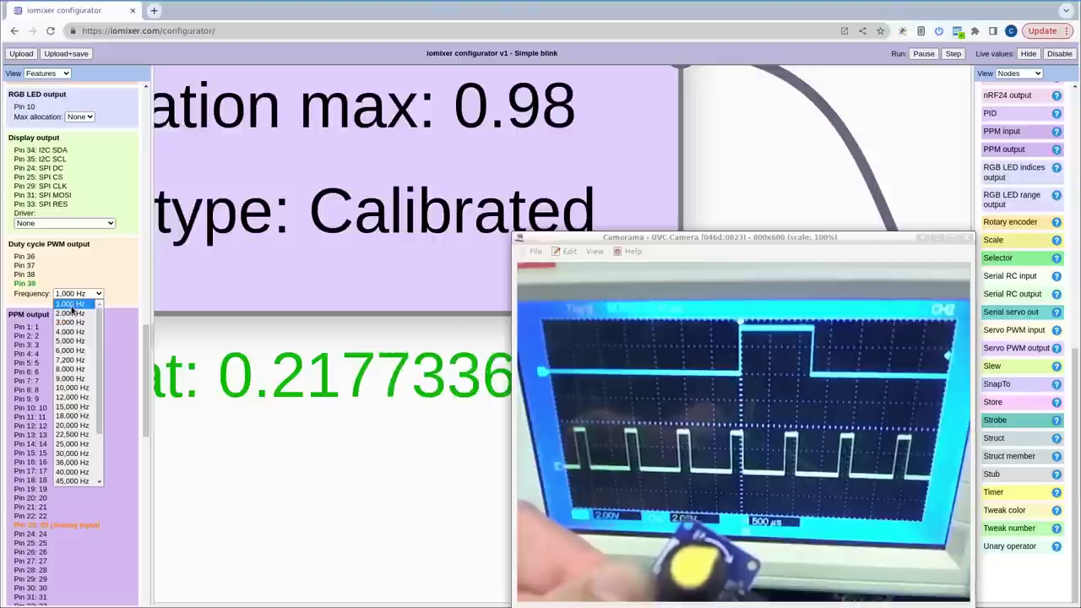
pyautogui.scroll(-2, 77, 353)
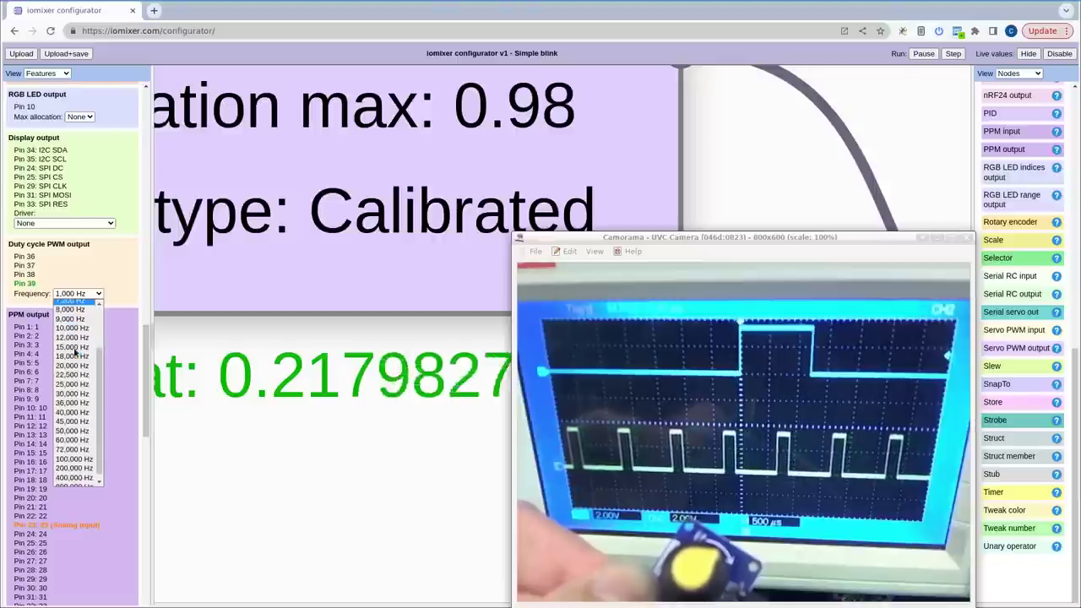
pyautogui.click(72, 404)
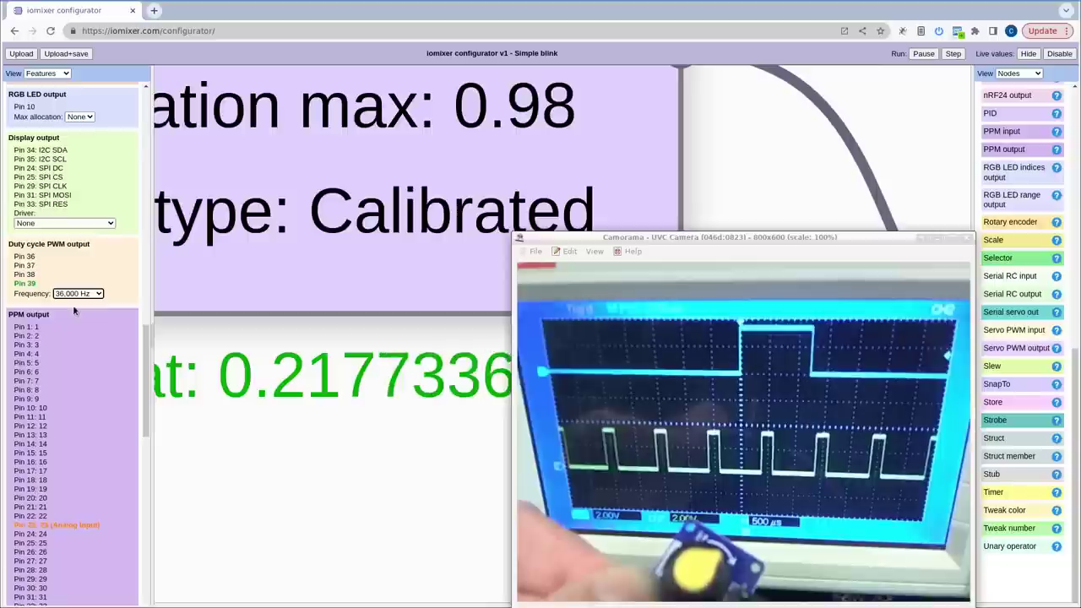
pyautogui.click(22, 53)
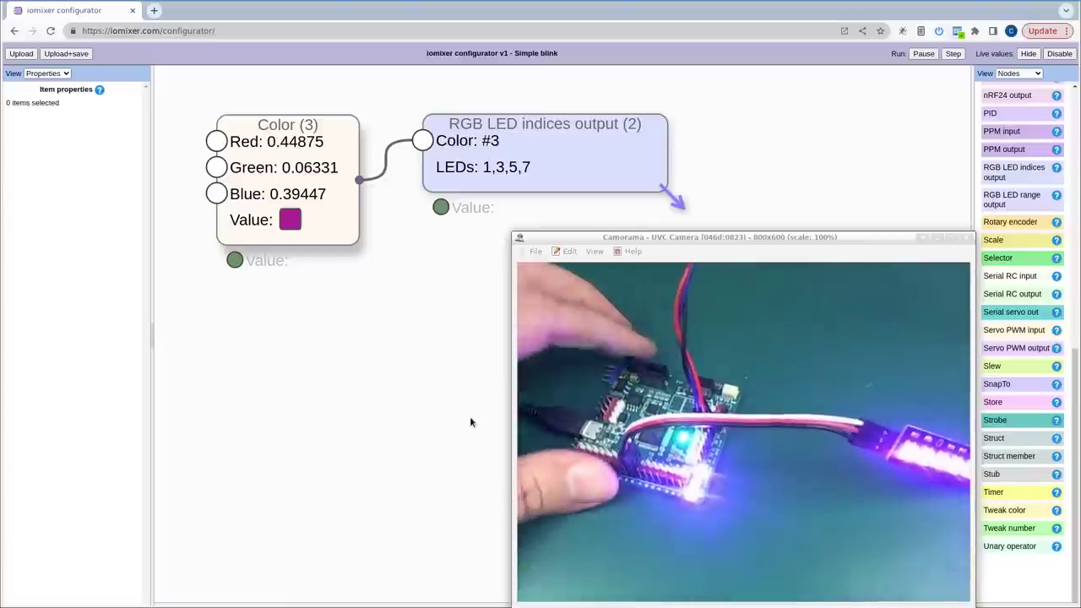
# - Make the Color node green (Red 0.07003, Green 0.44875, Blue 0.15906) and upload it
pyautogui.moveTo(496, 161); pyautogui.dragTo(521, 146)
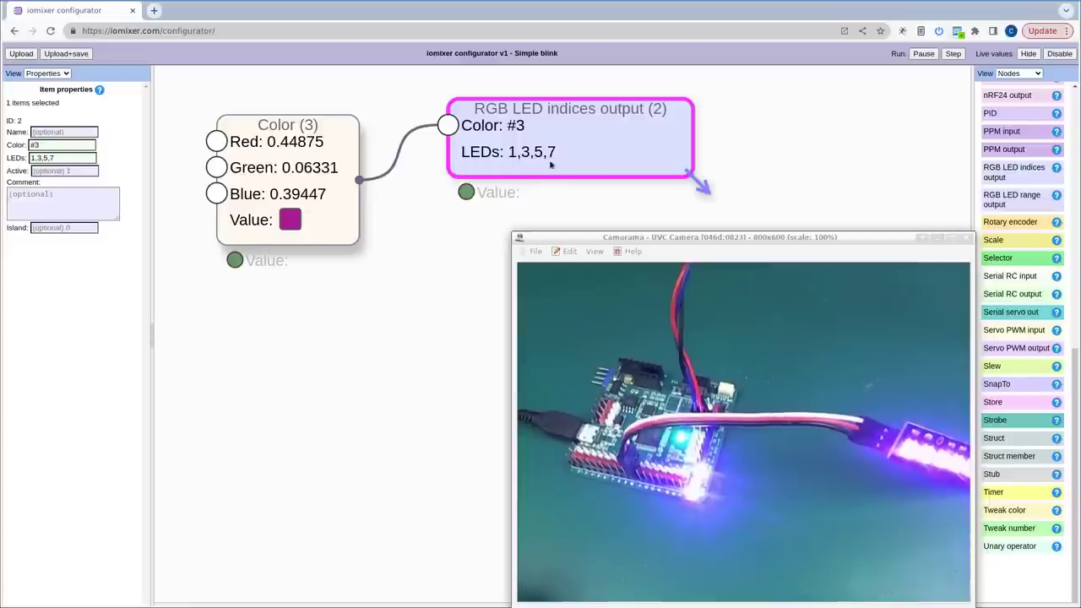
pyautogui.moveTo(289, 131); pyautogui.dragTo(300, 123)
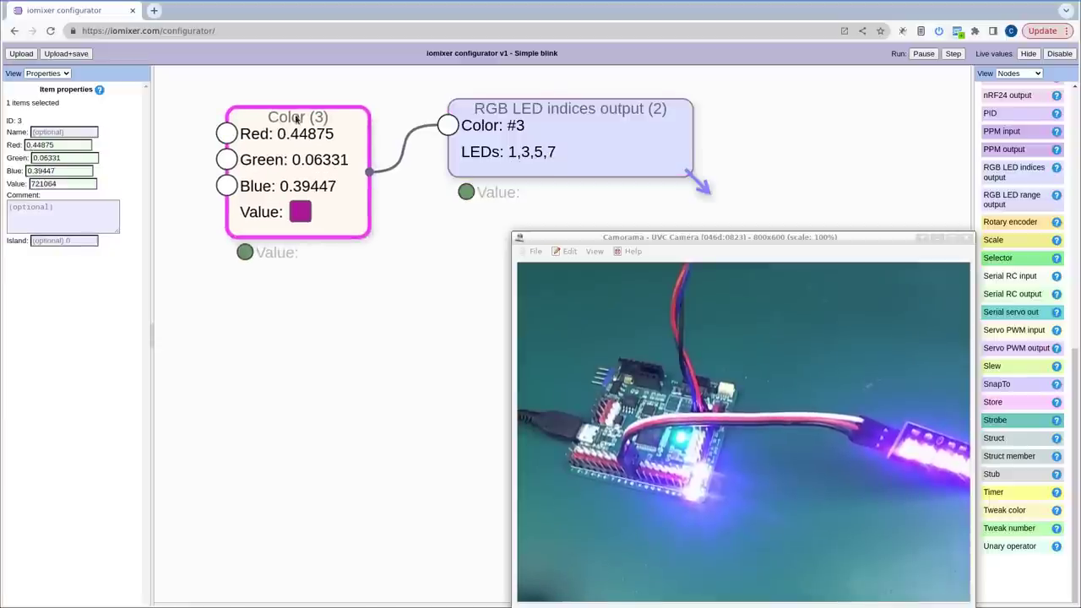
pyautogui.click(300, 213)
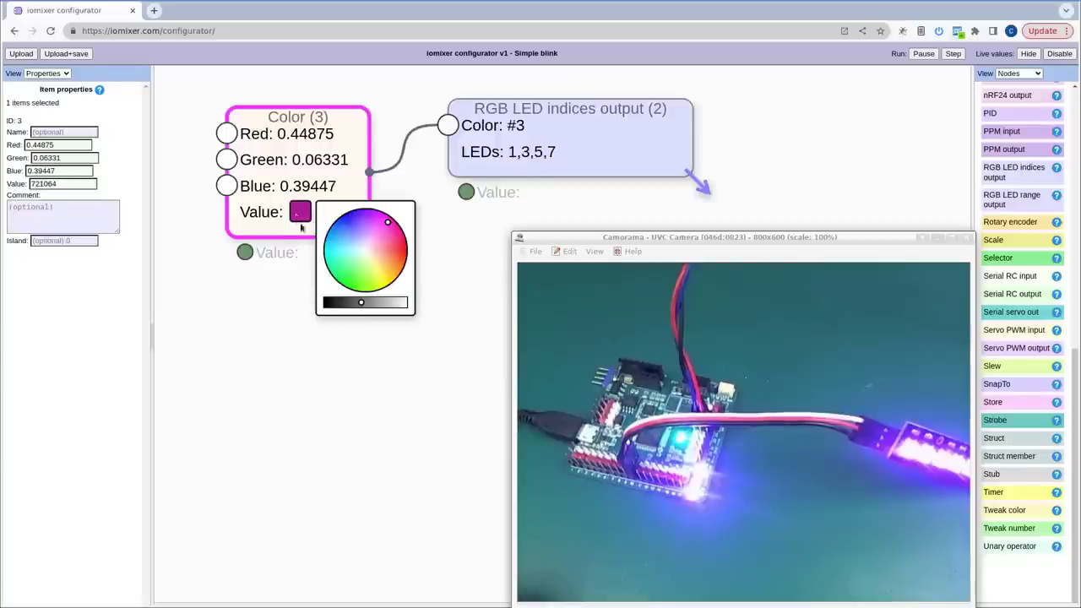
pyautogui.scroll(5, 378, 211)
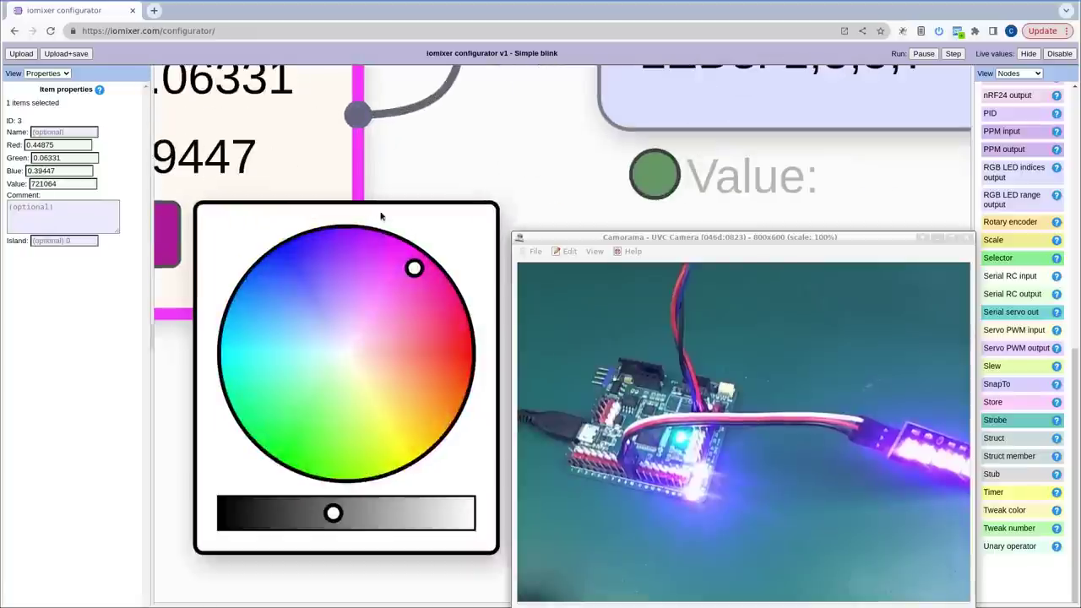
pyautogui.scroll(-1, 287, 251)
pyautogui.click(272, 406)
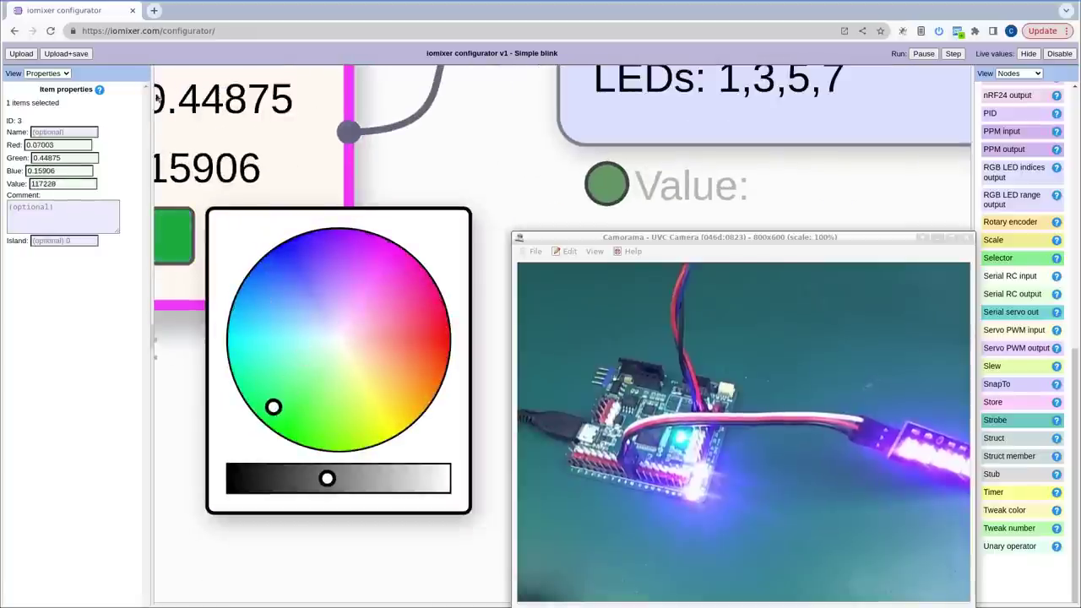
pyautogui.click(34, 55)
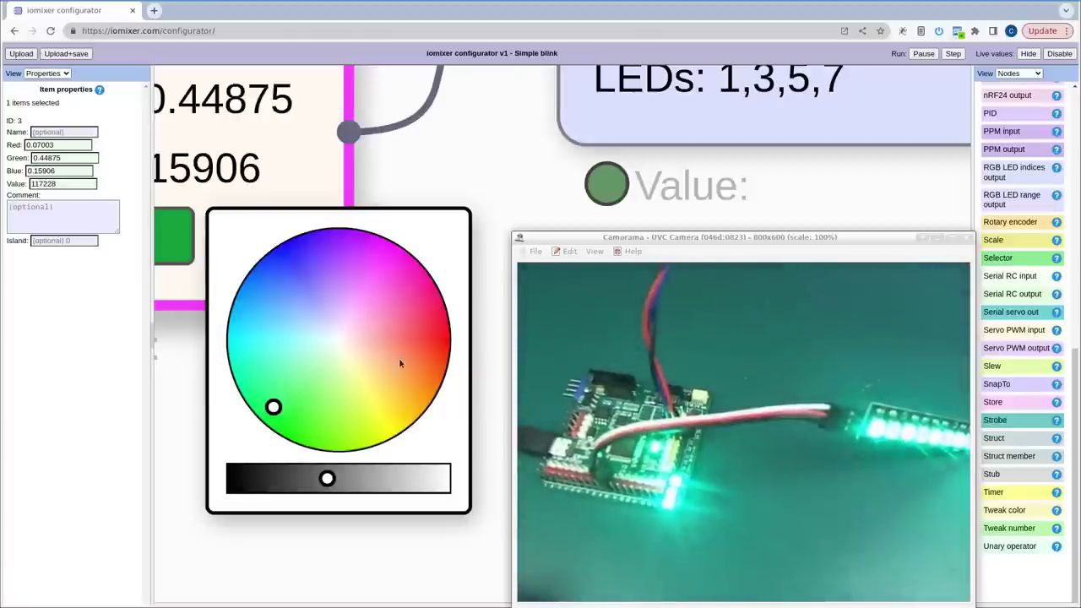
pyautogui.scroll(-3, 361, 294)
pyautogui.scroll(-4, 359, 295)
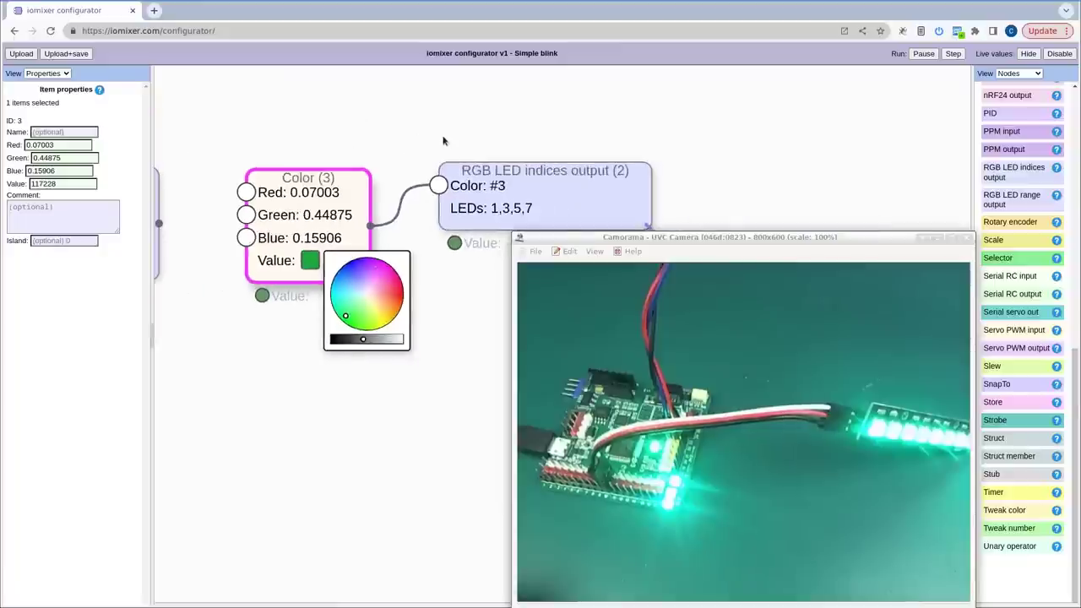
# - Wire Analog input (1) into the Color node's Red input and move the node up-right
pyautogui.scroll(3, 322, 153)
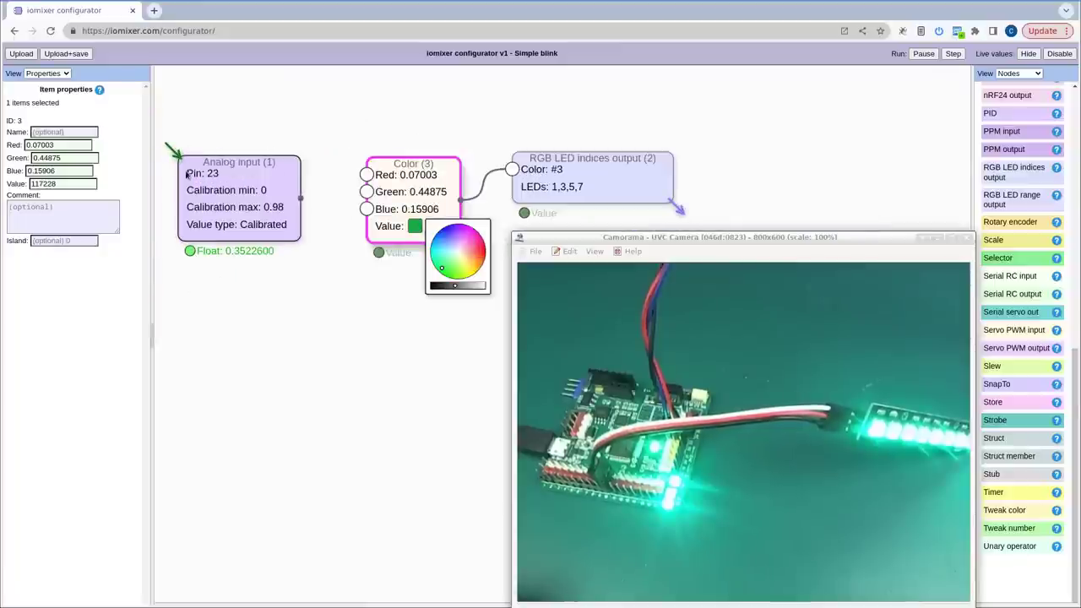
pyautogui.scroll(3, 187, 174)
pyautogui.scroll(-2, 301, 169)
pyautogui.scroll(1, 475, 204)
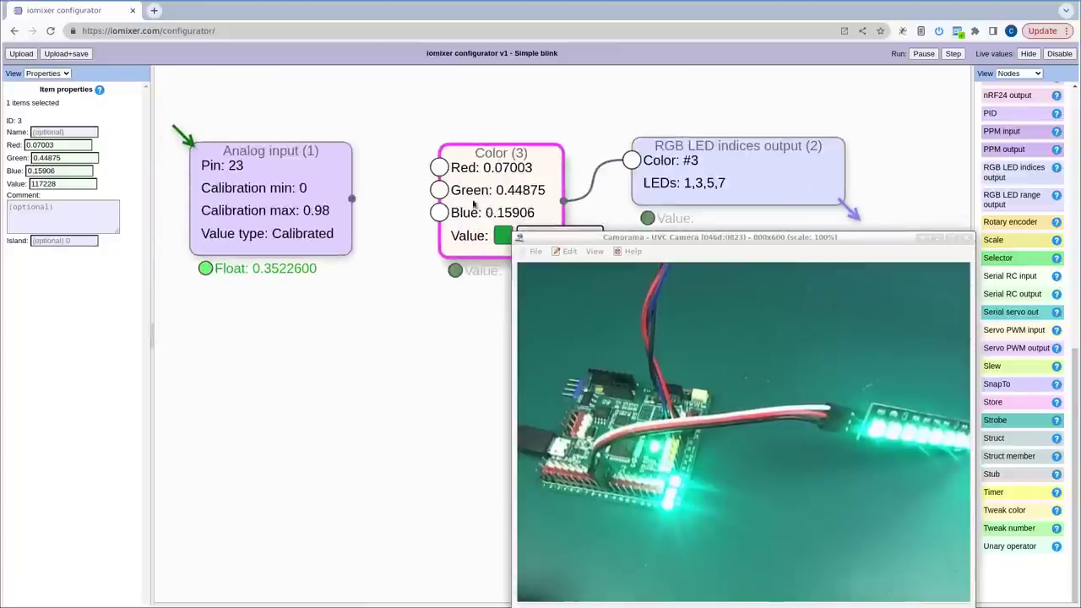
pyautogui.scroll(4, 443, 169)
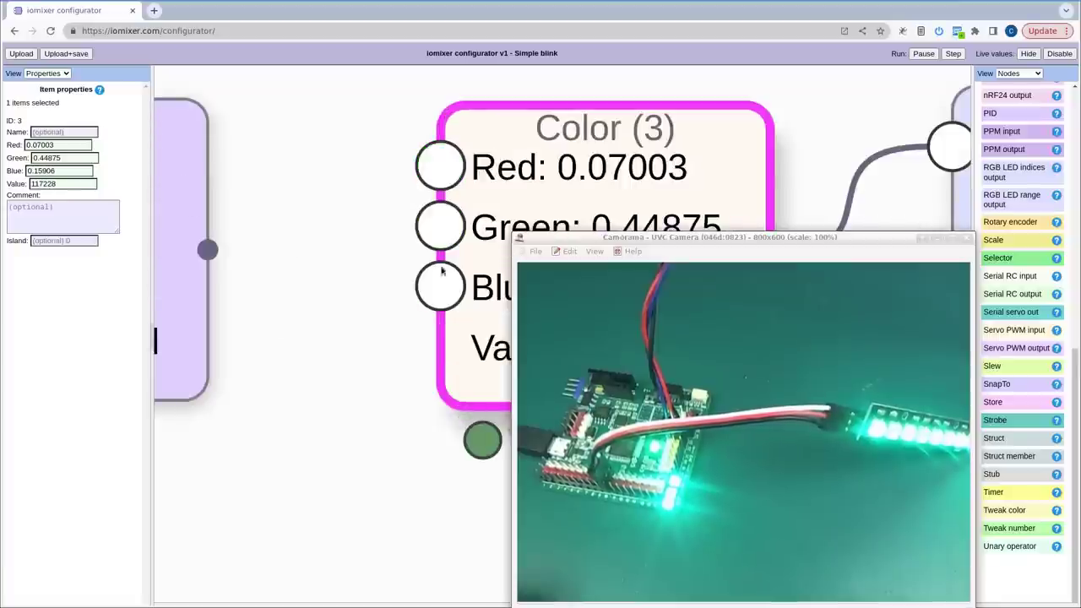
pyautogui.scroll(-2, 482, 174)
pyautogui.scroll(-2, 482, 177)
pyautogui.moveTo(464, 166); pyautogui.dragTo(346, 193)
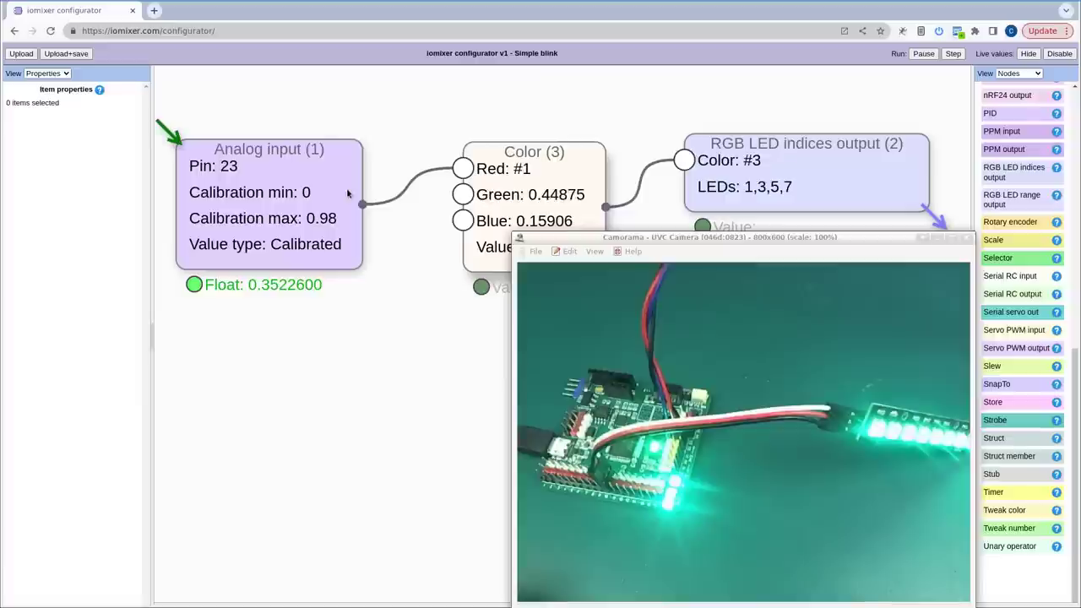
pyautogui.moveTo(267, 197); pyautogui.dragTo(272, 185)
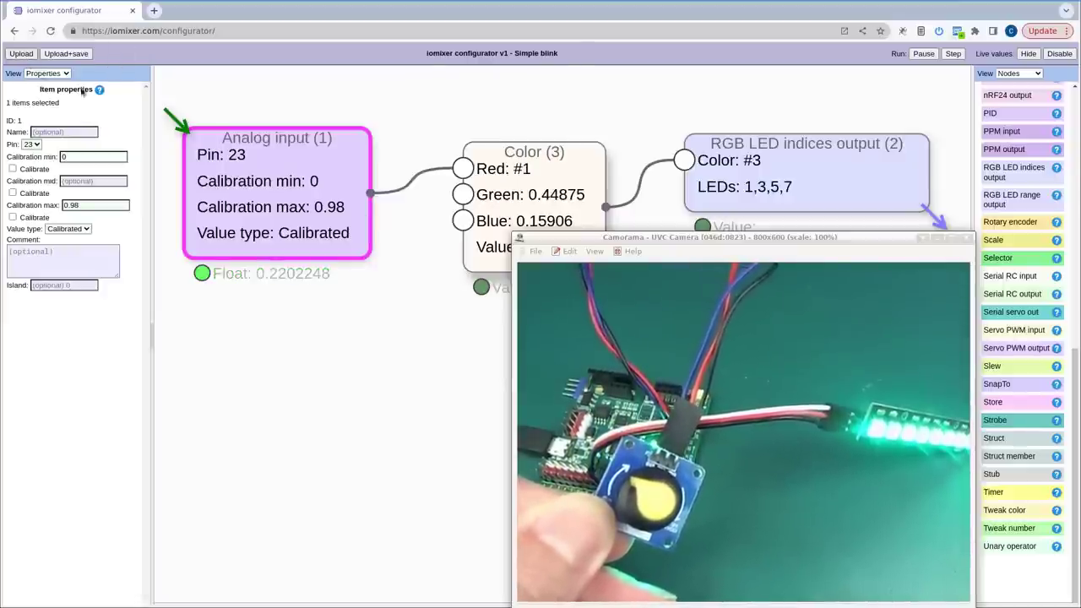
pyautogui.moveTo(252, 166); pyautogui.dragTo(265, 158)
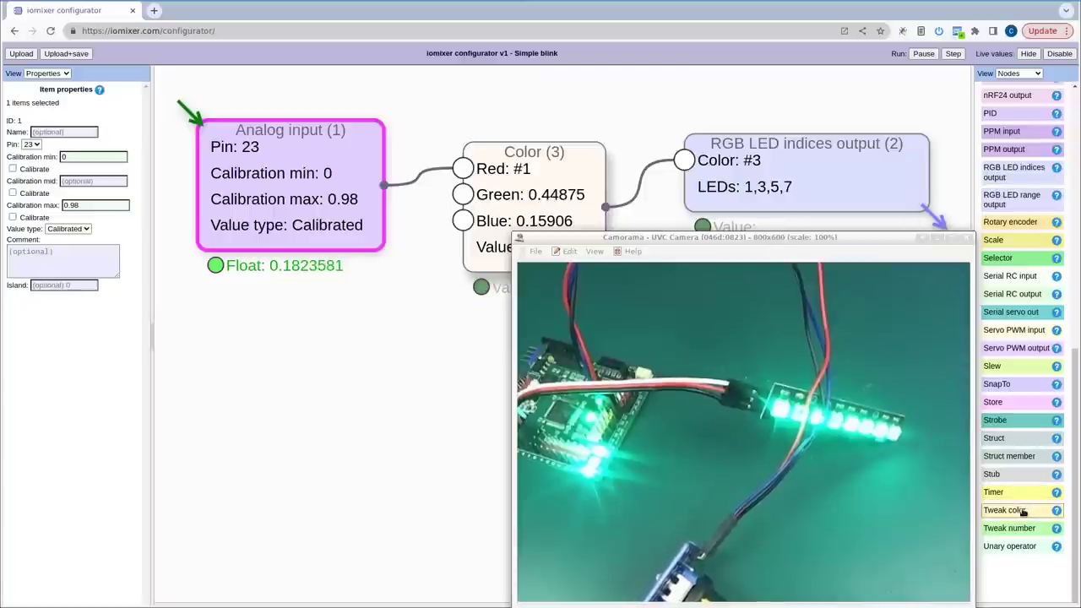
# - Add a Tweak color node at lower left and wire it into the RGB LED Color input
pyautogui.moveTo(1018, 511); pyautogui.dragTo(553, 384)
pyautogui.moveTo(501, 346); pyautogui.dragTo(273, 397)
pyautogui.click(685, 161)
pyautogui.moveTo(685, 160); pyautogui.dragTo(351, 361)
pyautogui.scroll(-1, 271, 256)
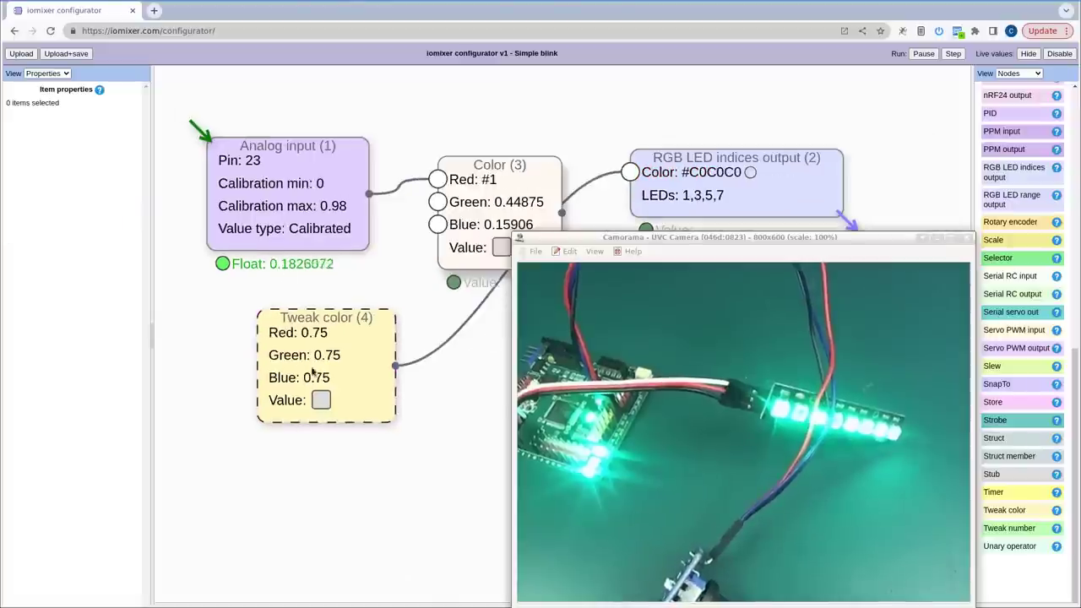
# - Adjust the Tweak color through teal-blue and green-teal, ending on red
pyautogui.click(321, 401)
pyautogui.scroll(4, 321, 404)
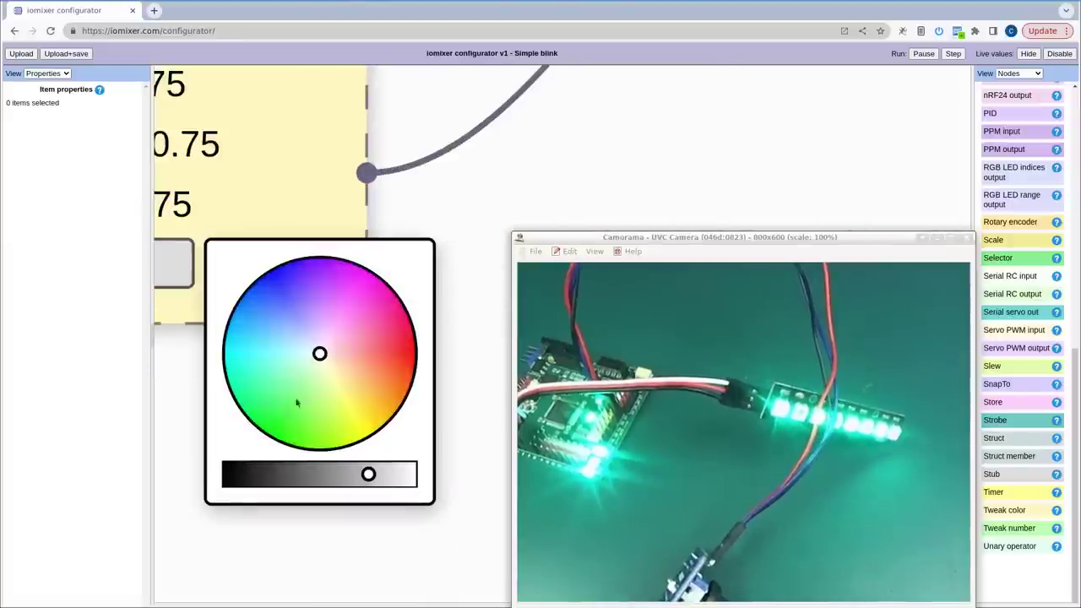
pyautogui.moveTo(289, 376); pyautogui.dragTo(314, 415)
pyautogui.moveTo(378, 490); pyautogui.dragTo(346, 490)
pyautogui.moveTo(312, 412); pyautogui.dragTo(409, 397)
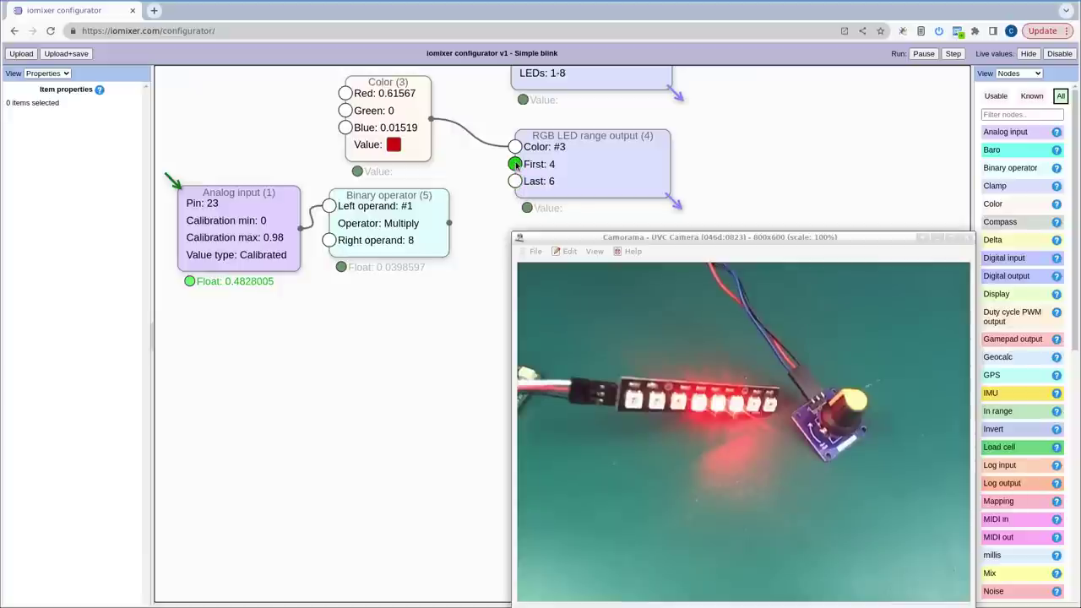
# - Drive the RGB LED range's First pin from the Binary operator and upload the graph
pyautogui.moveTo(464, 201); pyautogui.dragTo(448, 223)
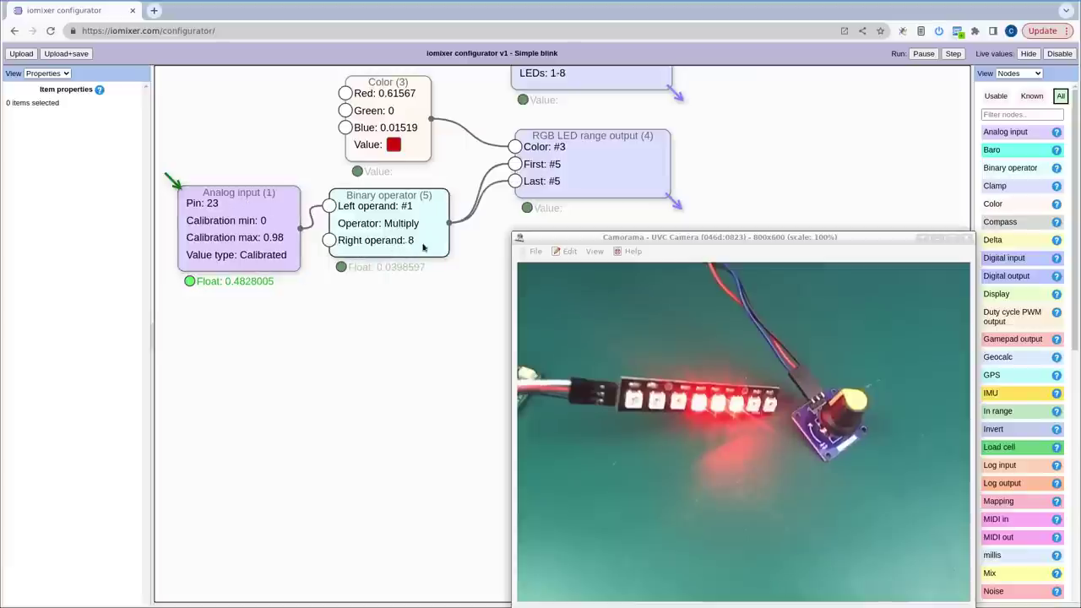
pyautogui.moveTo(388, 217); pyautogui.dragTo(395, 227)
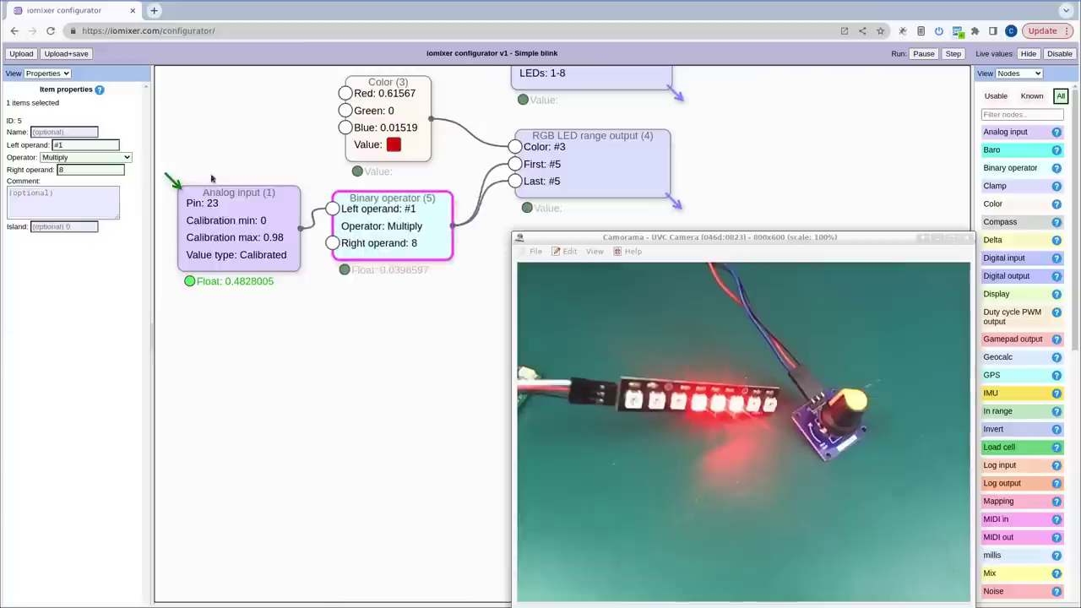
pyautogui.click(21, 54)
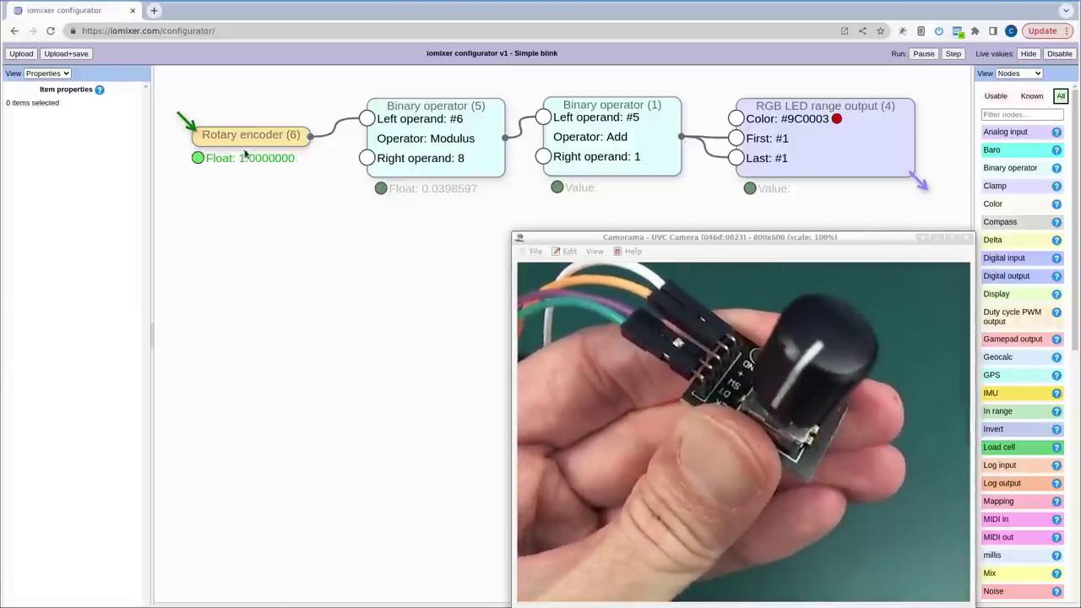
# - Select the RGB LED range output node in the graph
pyautogui.scroll(2, 246, 153)
pyautogui.scroll(-2, 241, 169)
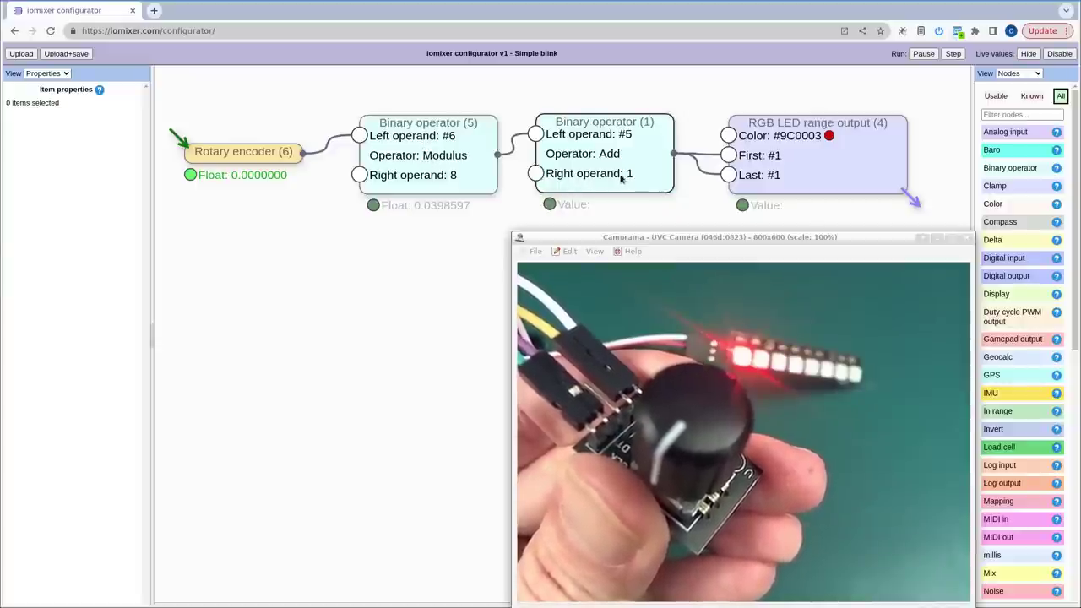
pyautogui.click(797, 160)
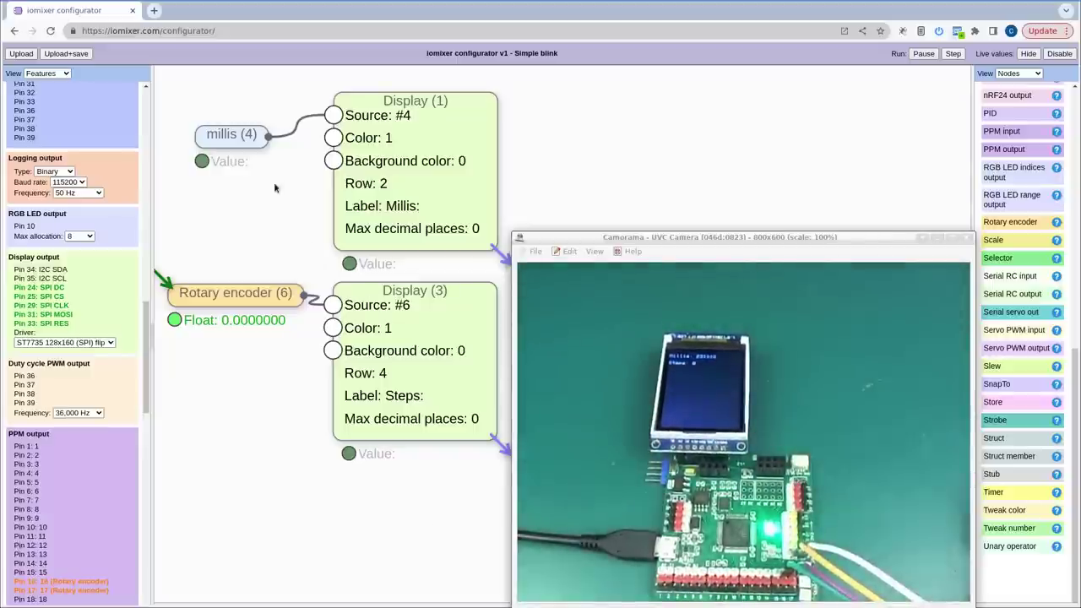
# - Upload the millis and encoder graph so the screen shows Steps: -12, then add a Tweak color node
pyautogui.moveTo(248, 139); pyautogui.dragTo(238, 137)
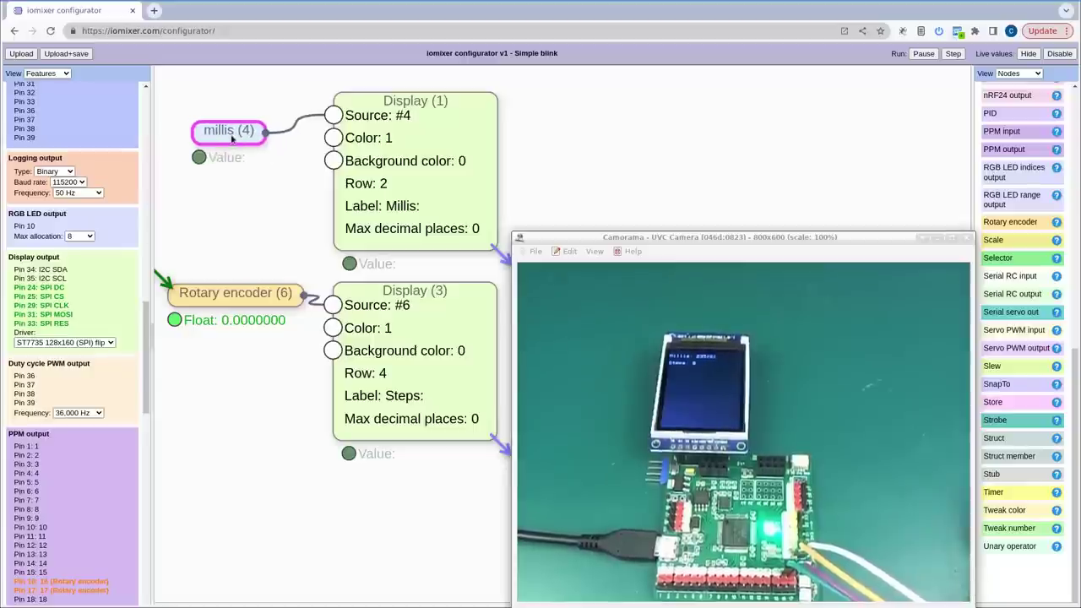
pyautogui.click(21, 54)
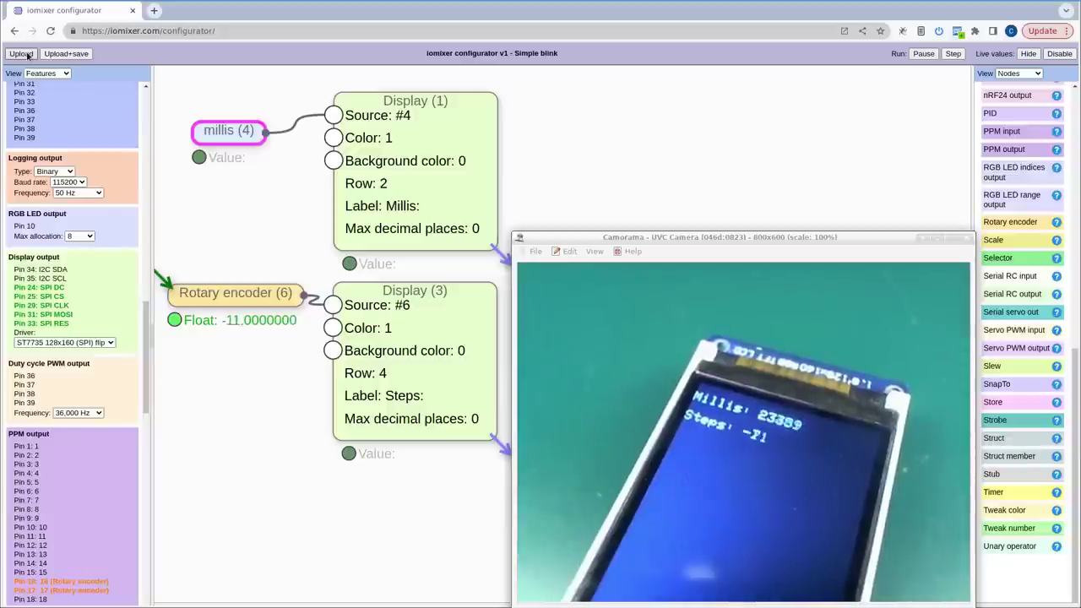
pyautogui.click(21, 53)
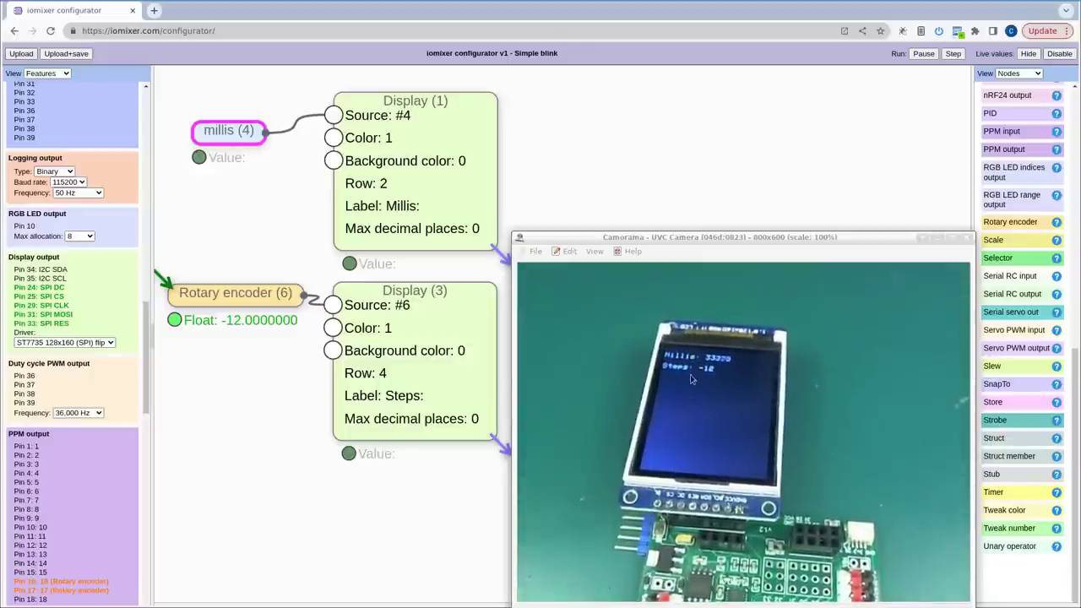
pyautogui.click(1017, 517)
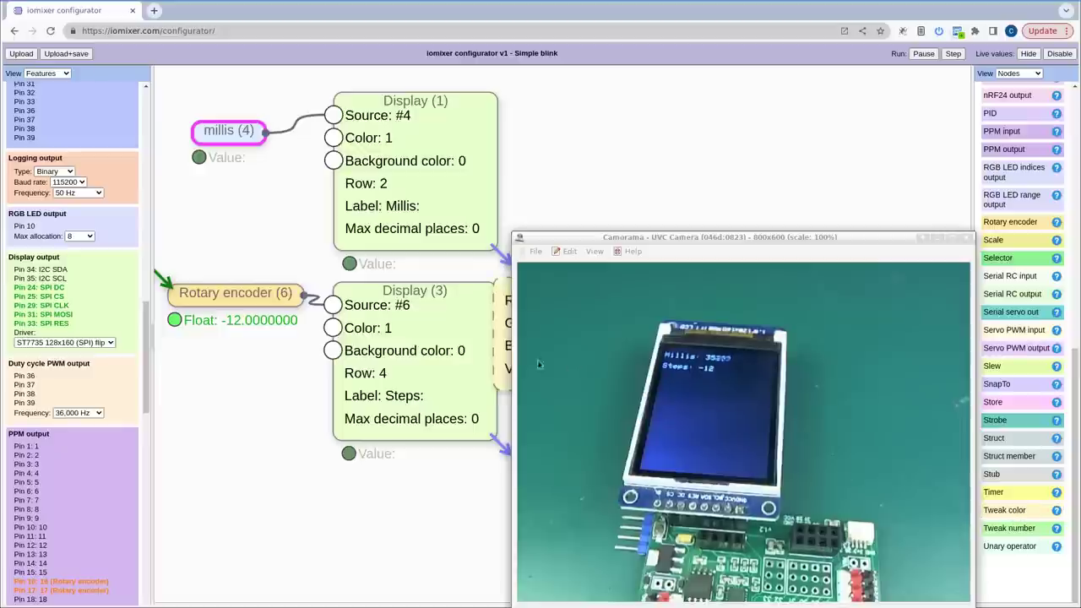
# - Place the Tweak color node, wire it to Display (3) Color, and set its value to red
pyautogui.moveTo(506, 354); pyautogui.dragTo(195, 515)
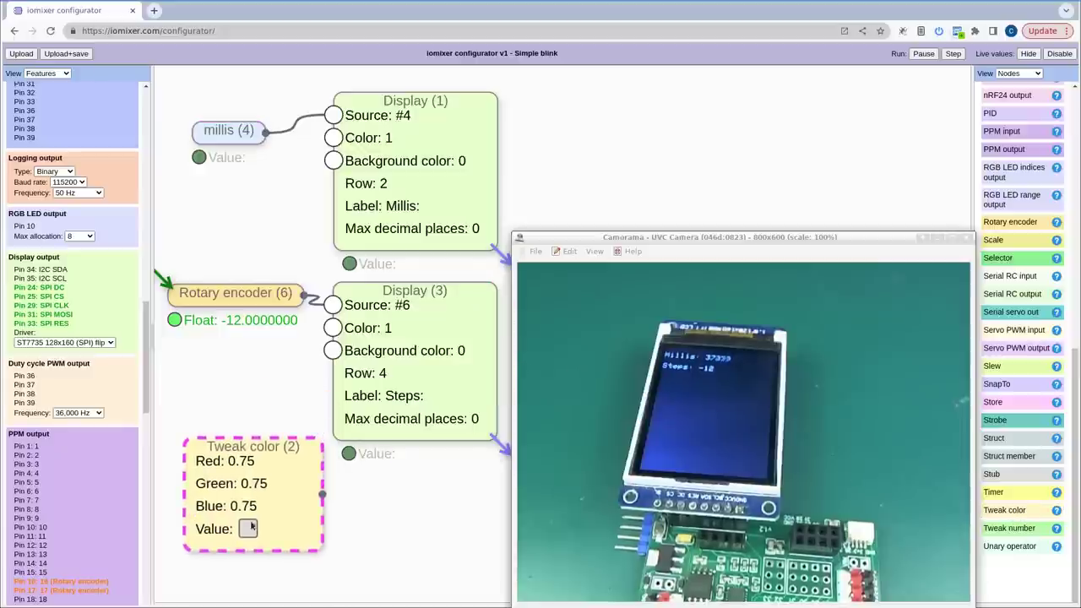
pyautogui.moveTo(330, 334)
pyautogui.mouseDown()
pyautogui.moveTo(322, 495)
pyautogui.moveTo(319, 345)
pyautogui.mouseUp()
pyautogui.click(248, 529)
pyautogui.scroll(5, 328, 393)
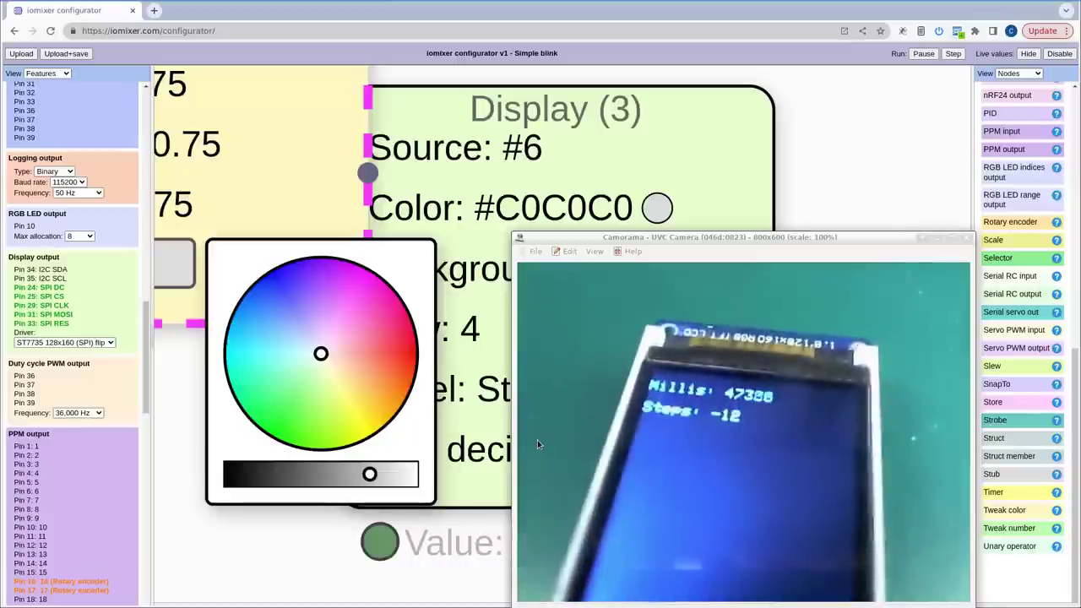
pyautogui.click(404, 362)
# - Adjust the Tweak color hue and brightness, trying green before settling back on red
pyautogui.moveTo(404, 361); pyautogui.dragTo(400, 376)
pyautogui.moveTo(369, 473); pyautogui.dragTo(427, 482)
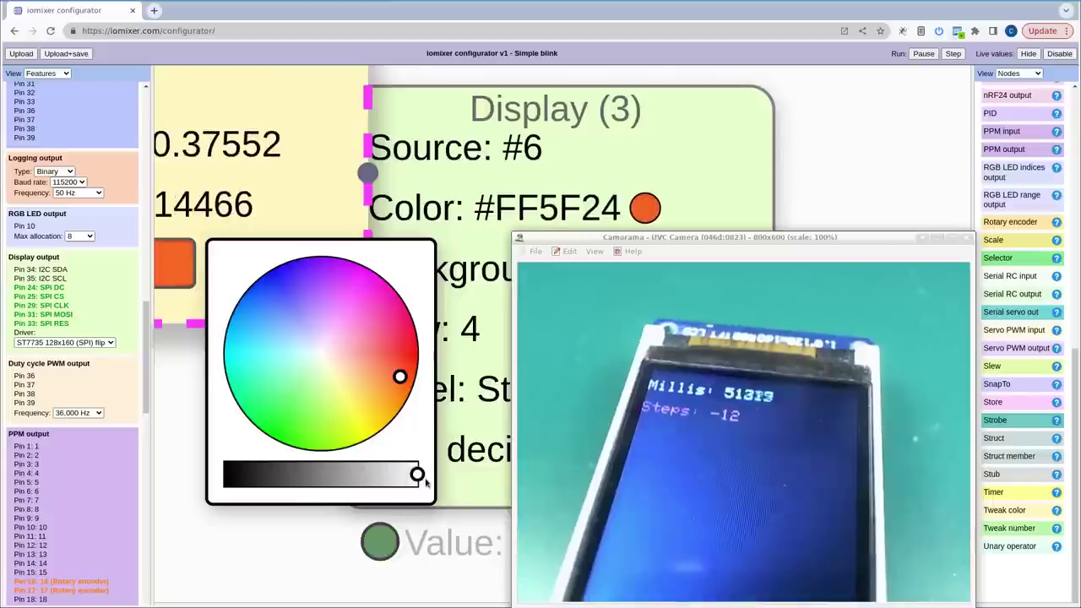
pyautogui.moveTo(398, 359)
pyautogui.mouseDown()
pyautogui.moveTo(410, 338)
pyautogui.moveTo(425, 347)
pyautogui.moveTo(330, 253)
pyautogui.moveTo(341, 268)
pyautogui.moveTo(289, 428)
pyautogui.moveTo(273, 439)
pyautogui.moveTo(234, 357)
pyautogui.moveTo(224, 361)
pyautogui.moveTo(345, 437)
pyautogui.moveTo(372, 437)
pyautogui.moveTo(352, 367)
pyautogui.moveTo(386, 355)
pyautogui.mouseUp()
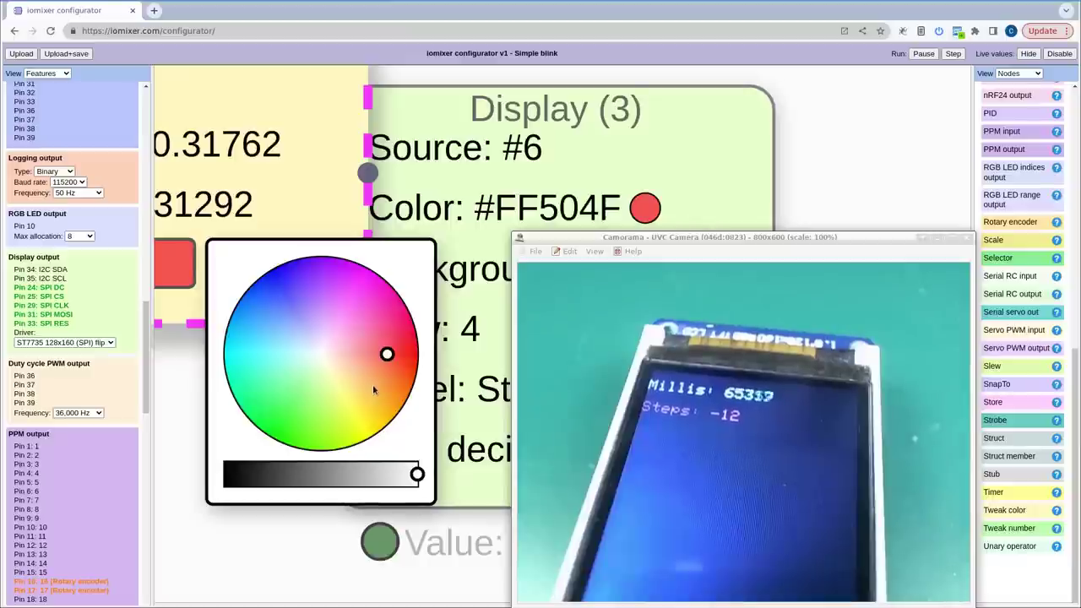
pyautogui.scroll(-5, 373, 384)
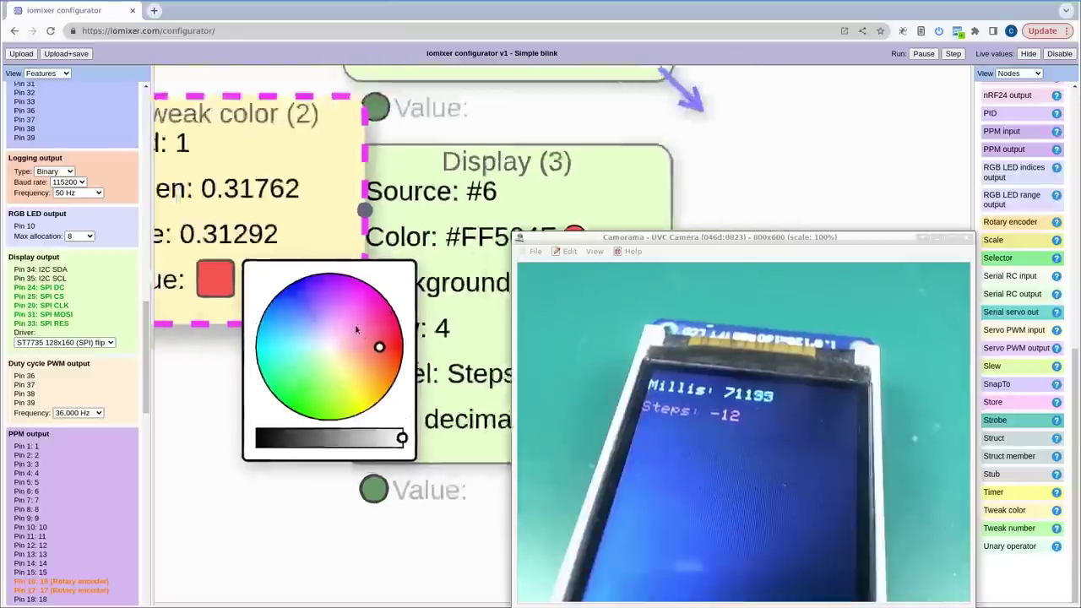
pyautogui.moveTo(321, 372); pyautogui.dragTo(274, 423)
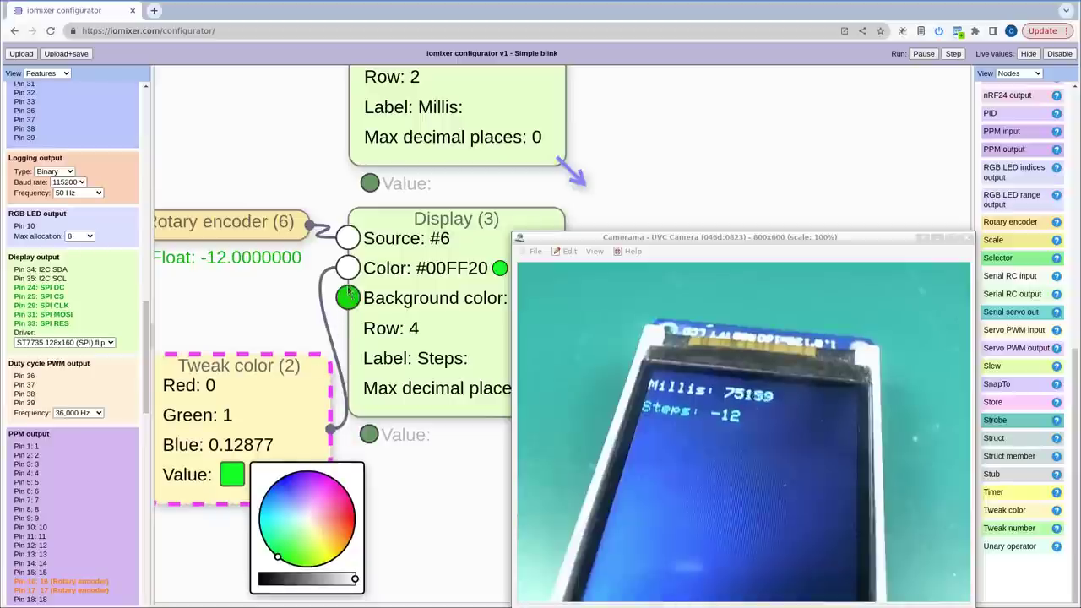
pyautogui.moveTo(338, 503)
pyautogui.mouseDown()
pyautogui.moveTo(344, 516)
pyautogui.moveTo(361, 508)
pyautogui.mouseUp()
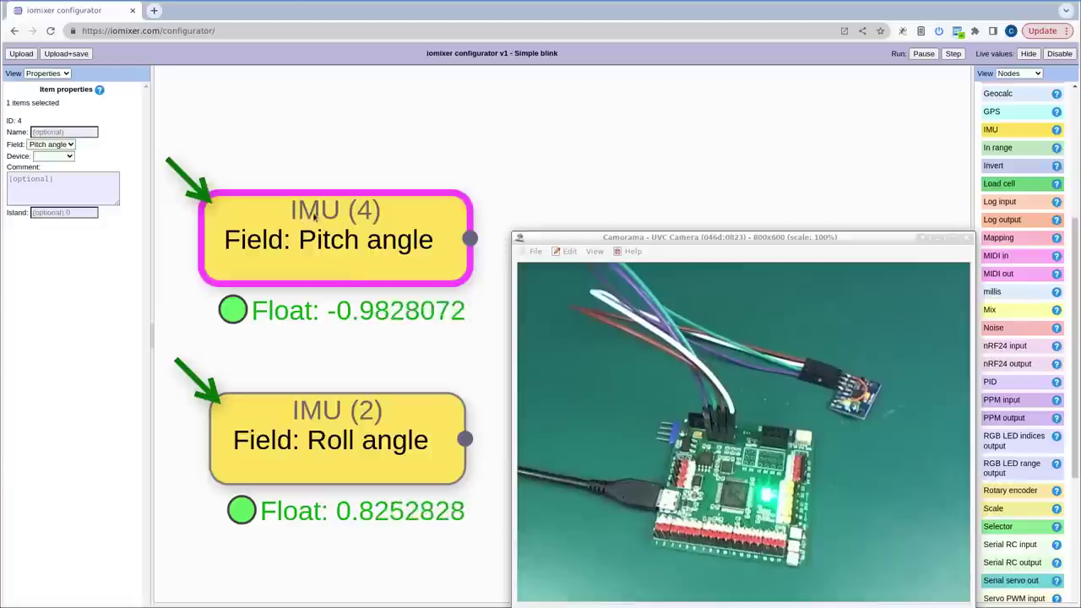
# - Check IMU (4)'s Field options in Properties, leaving it on Pitch angle
pyautogui.click(64, 149)
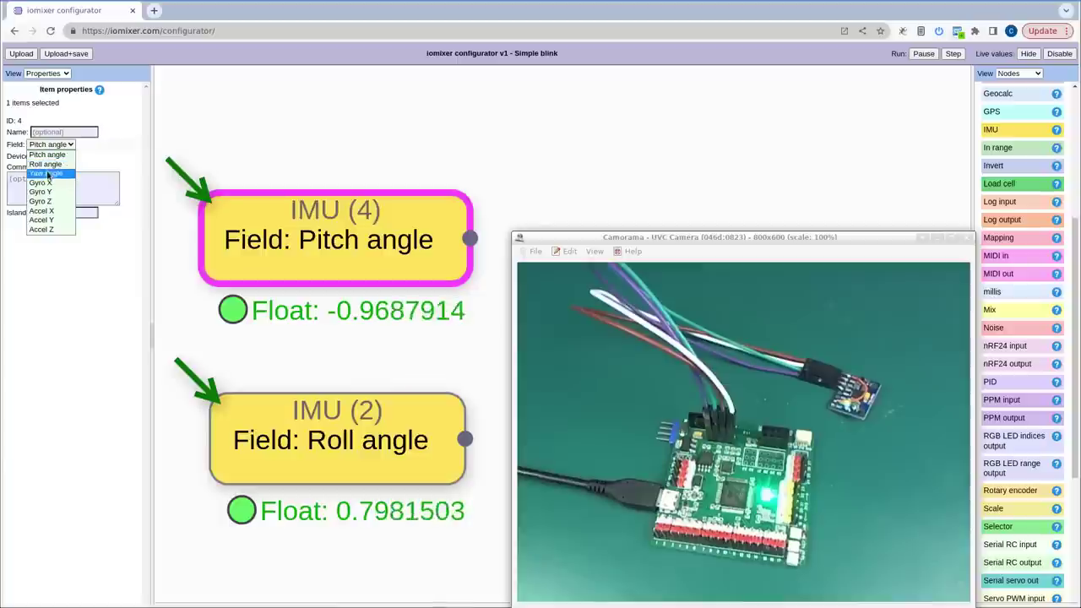
pyautogui.click(87, 296)
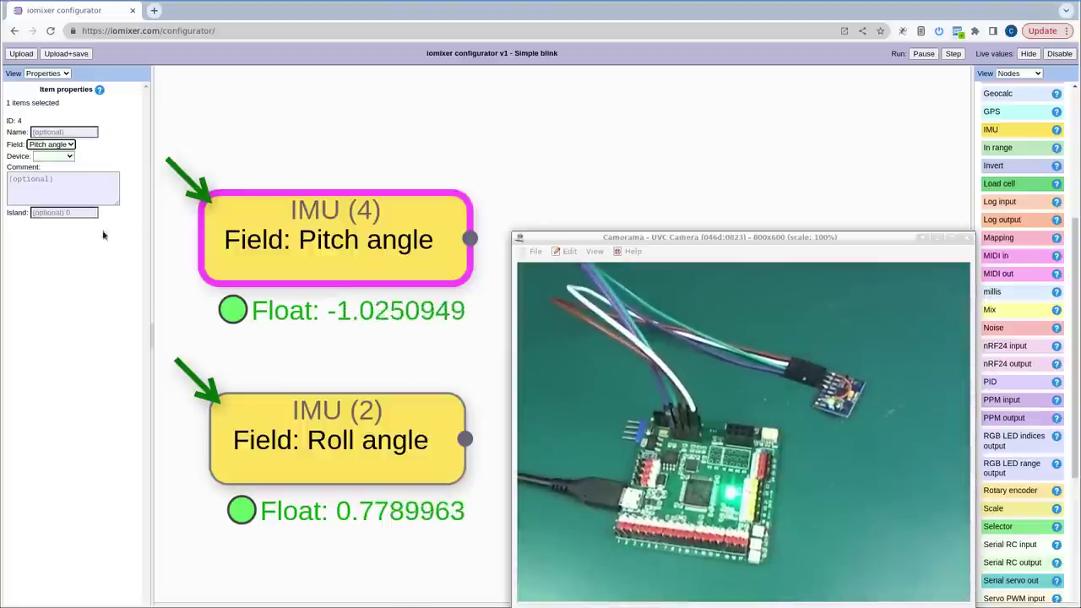
# - Pan to the external IMU nodes and show live values for IMU (3) and IMU (1)
pyautogui.scroll(-3, 199, 116)
pyautogui.moveTo(450, 125); pyautogui.dragTo(393, 141)
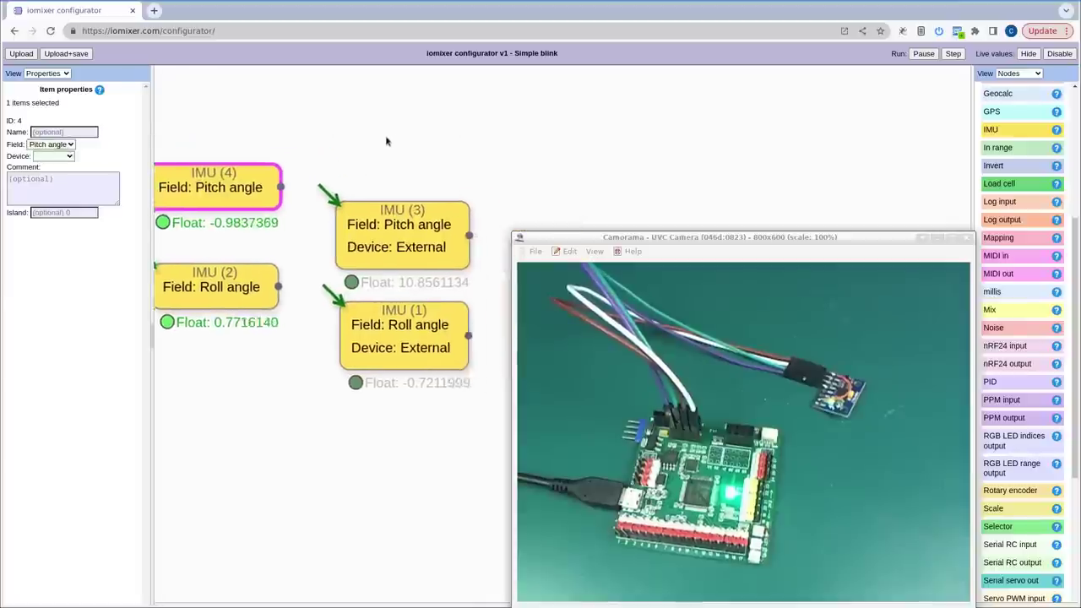
pyautogui.scroll(3, 411, 243)
pyautogui.scroll(-1, 411, 244)
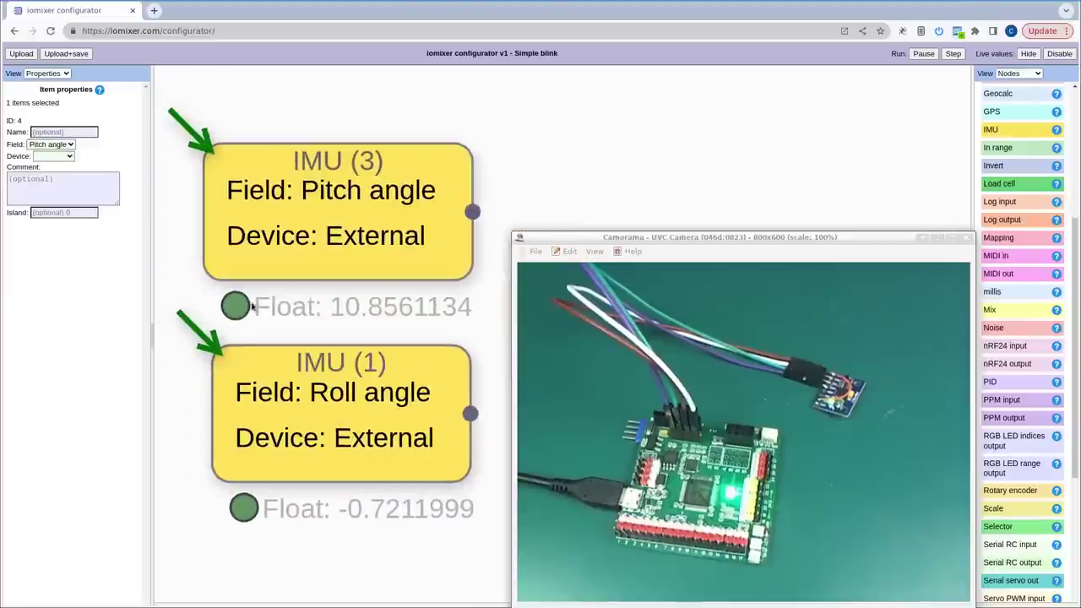
pyautogui.click(235, 306)
pyautogui.click(245, 508)
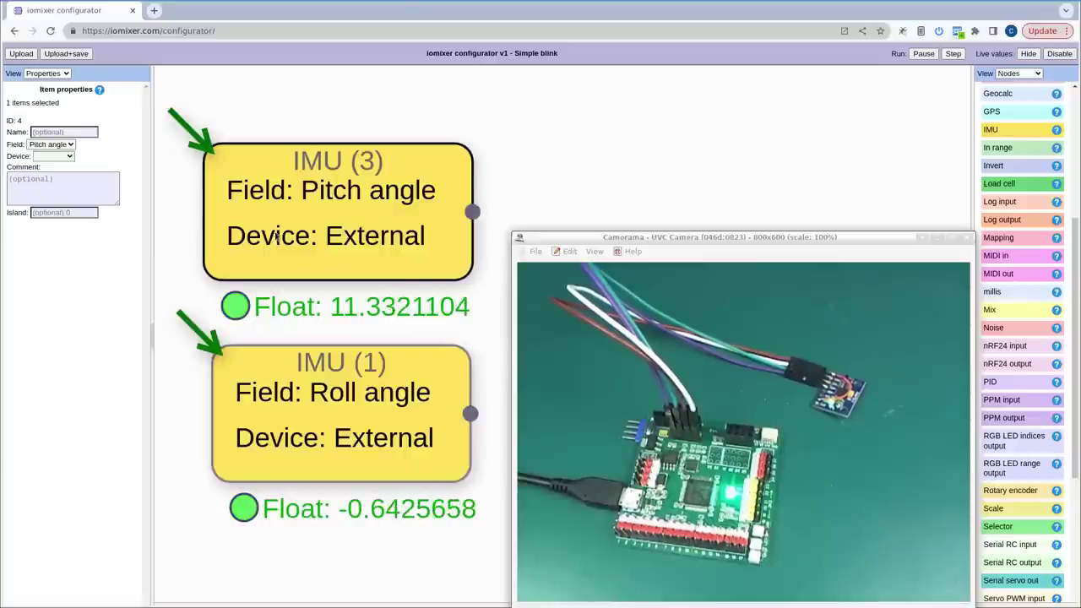
# - Inspect IMU (3)'s Device setting, keeping it on External
pyautogui.click(205, 218)
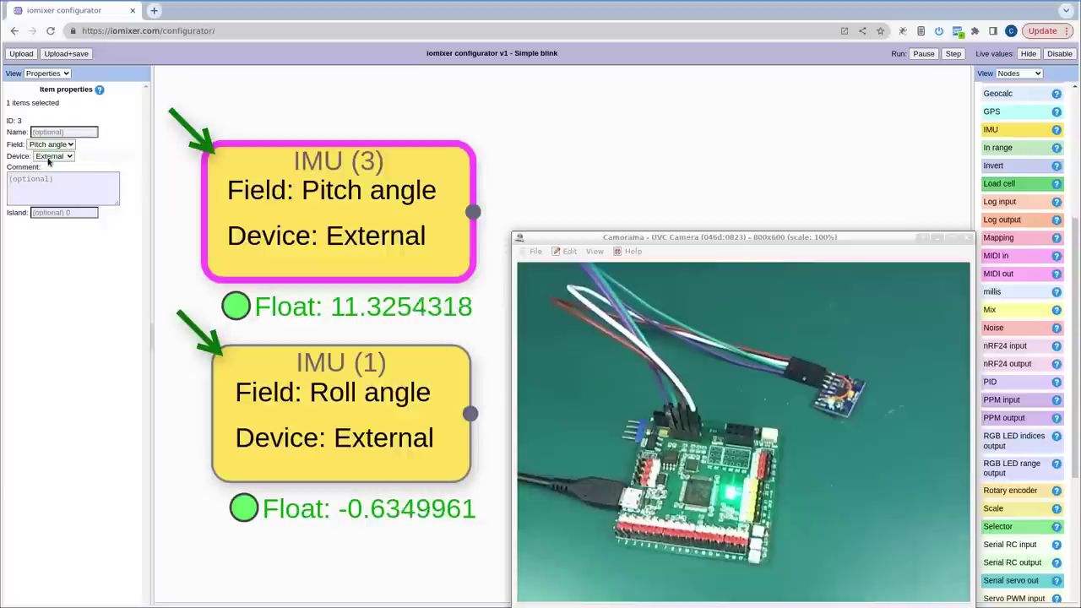
pyautogui.click(49, 185)
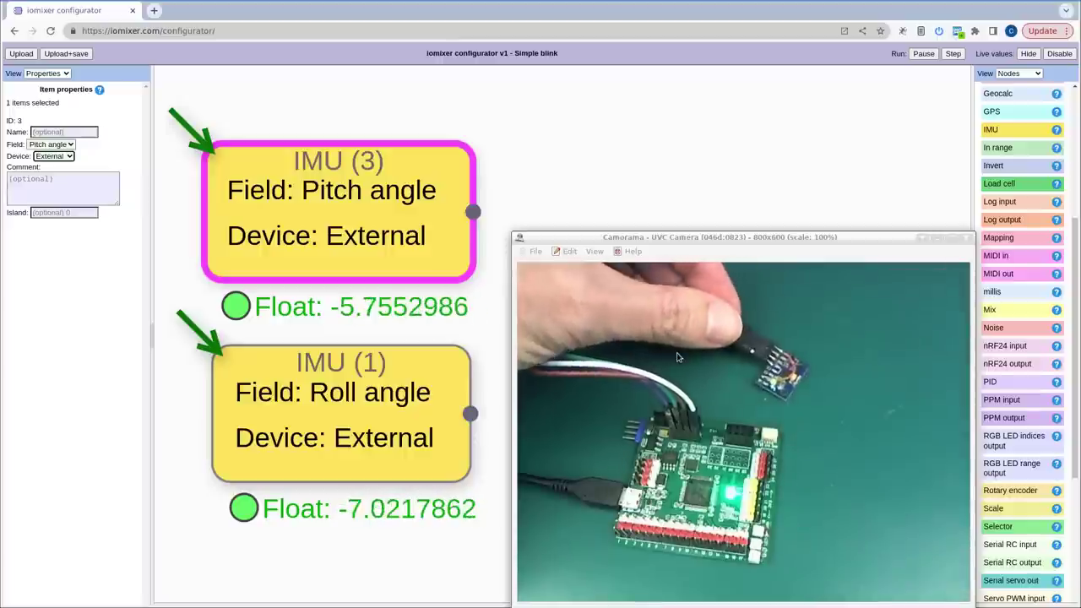
pyautogui.scroll(-5, 400, 294)
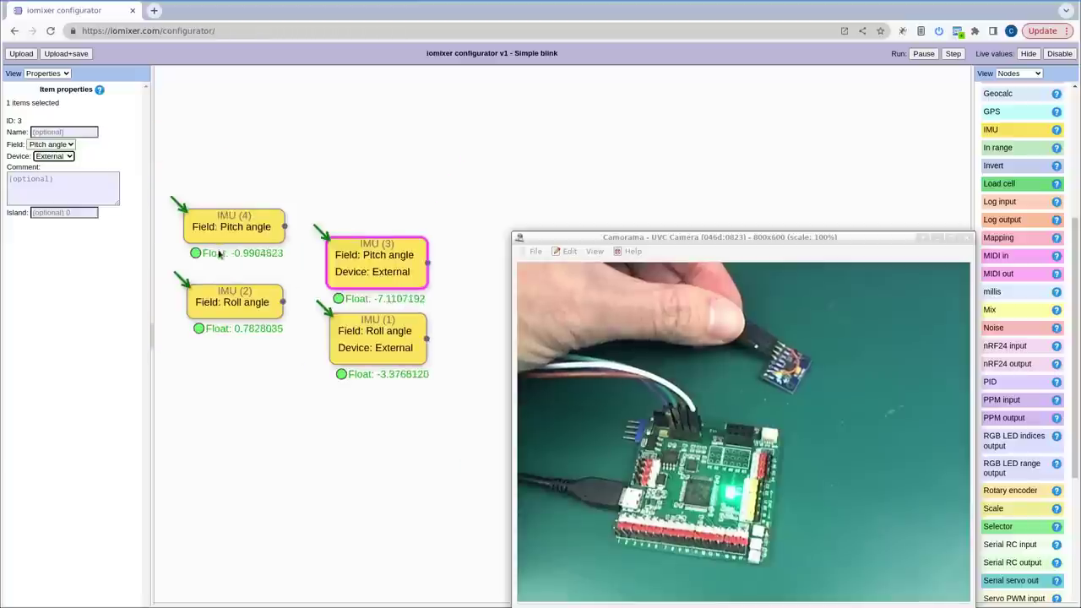
pyautogui.scroll(2, 225, 265)
pyautogui.scroll(-1, 242, 290)
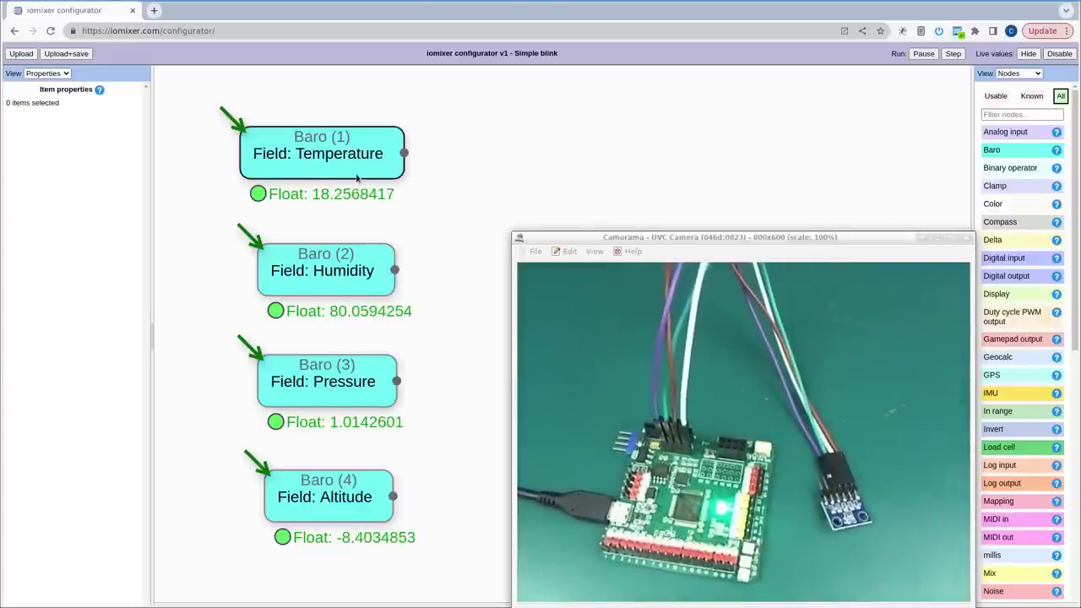
pyautogui.scroll(-1, 414, 216)
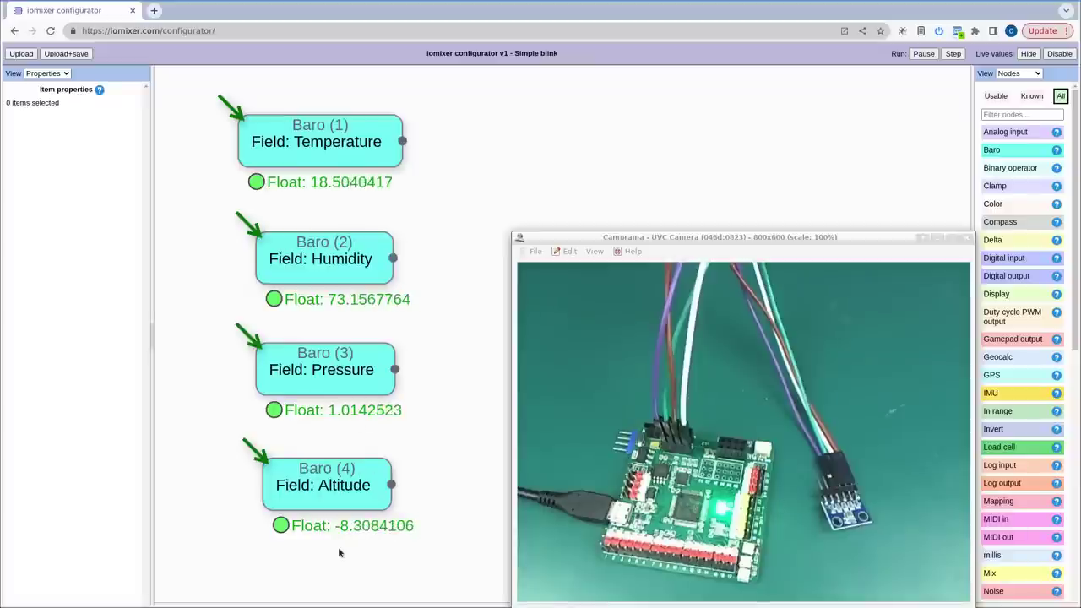
pyautogui.moveTo(349, 502); pyautogui.dragTo(358, 505)
pyautogui.click(426, 484)
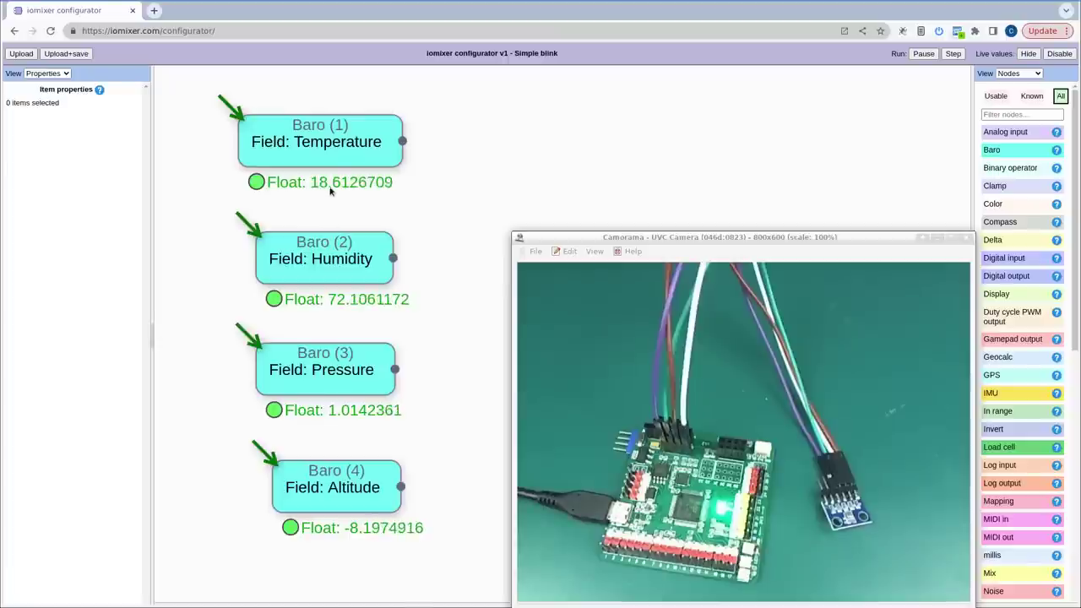
pyautogui.click(292, 130)
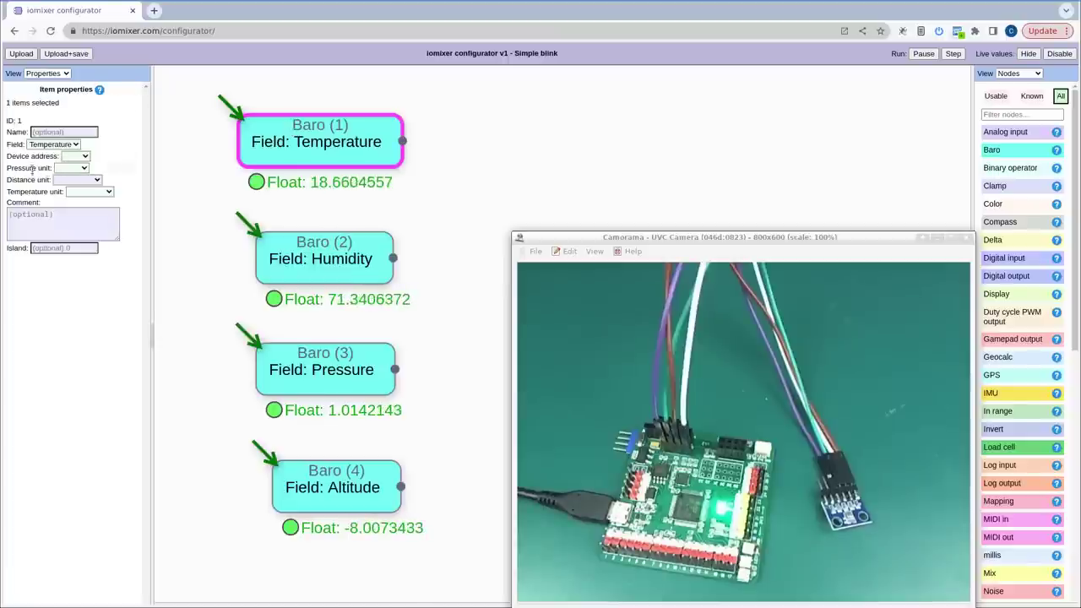
pyautogui.click(89, 192)
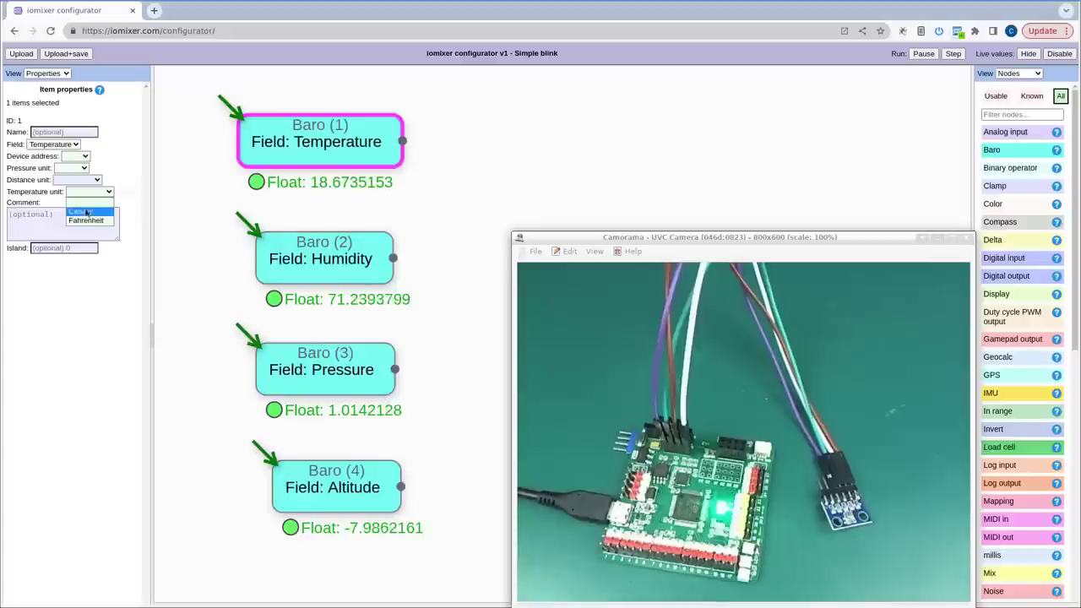
pyautogui.click(89, 222)
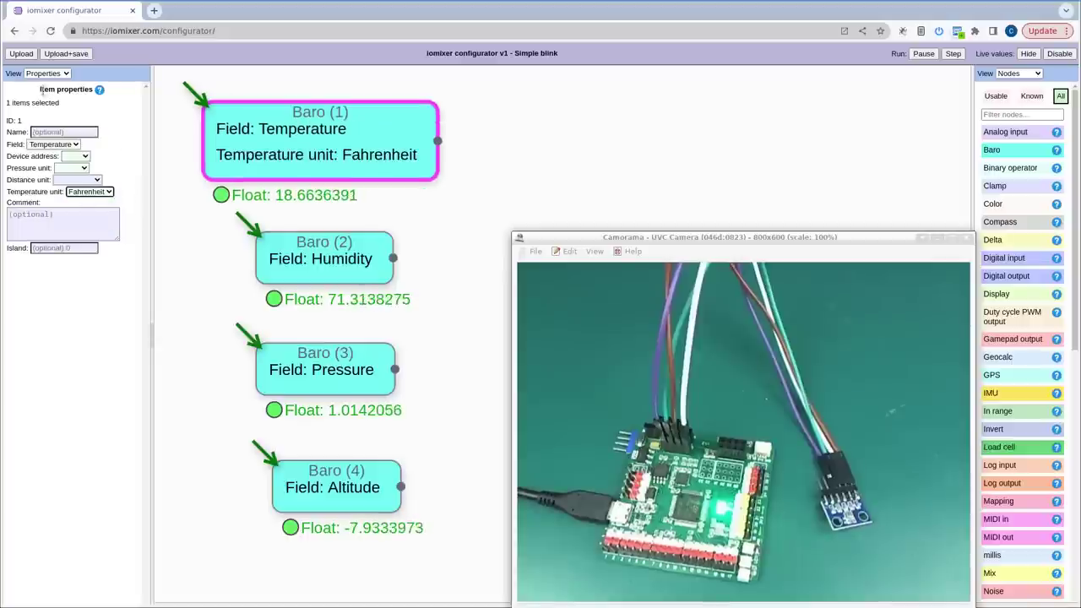
pyautogui.click(23, 53)
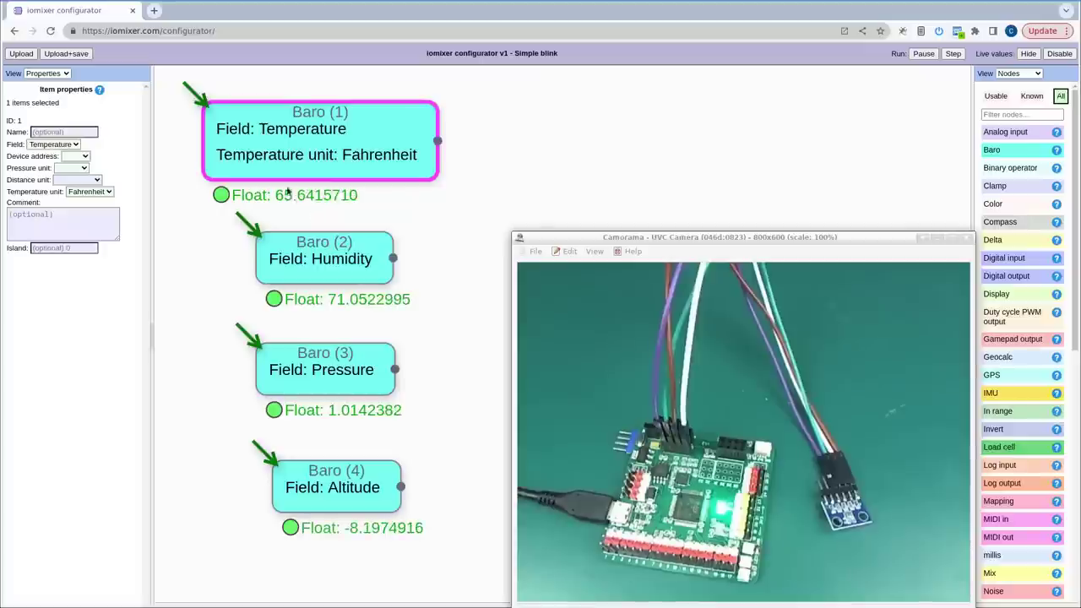
pyautogui.moveTo(332, 173); pyautogui.dragTo(334, 170)
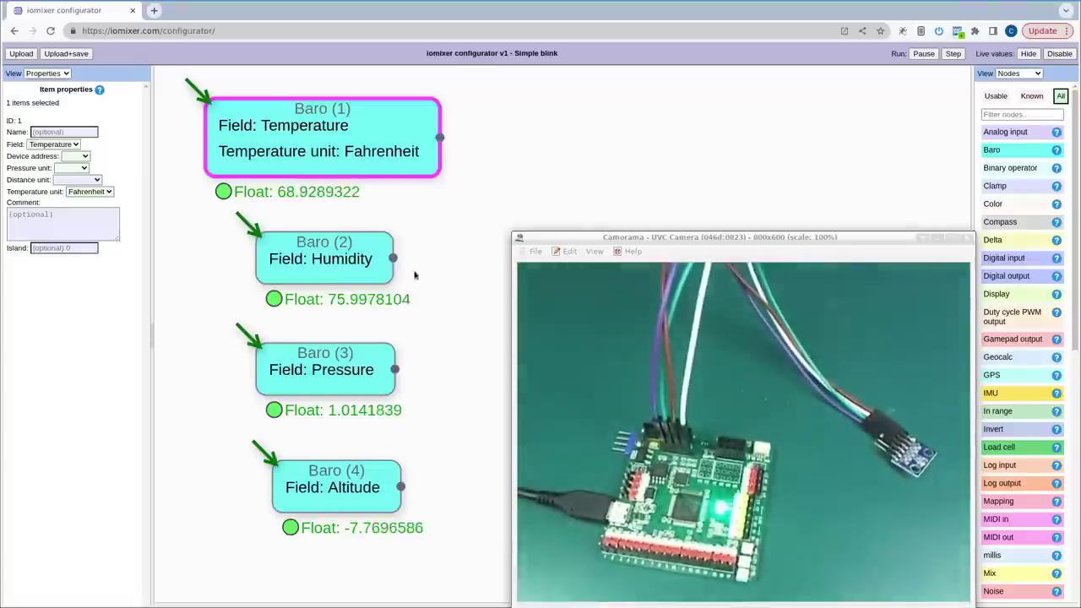
pyautogui.click(74, 156)
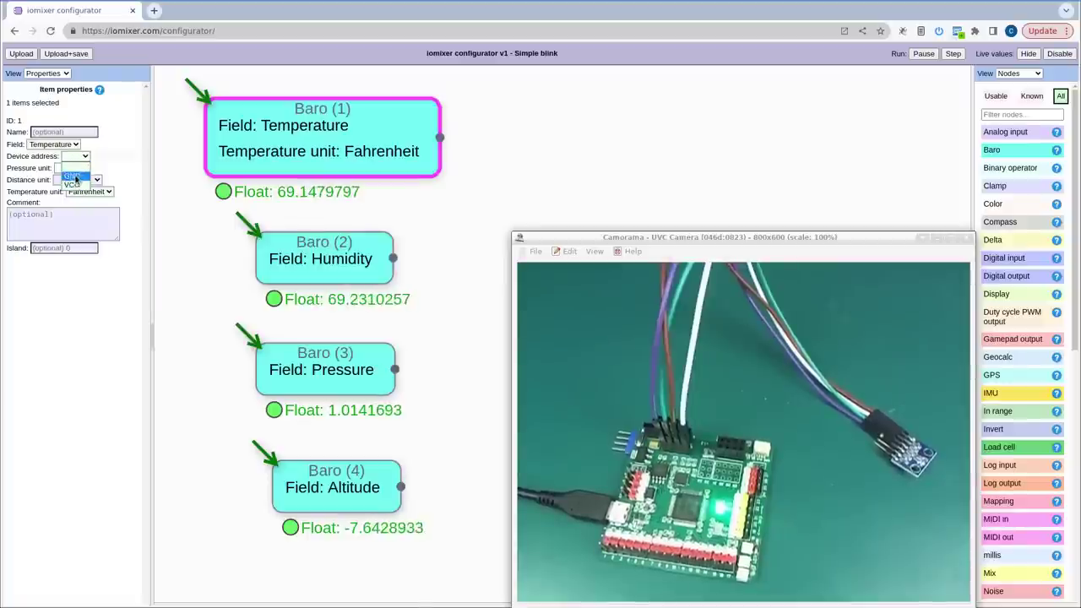
pyautogui.click(66, 302)
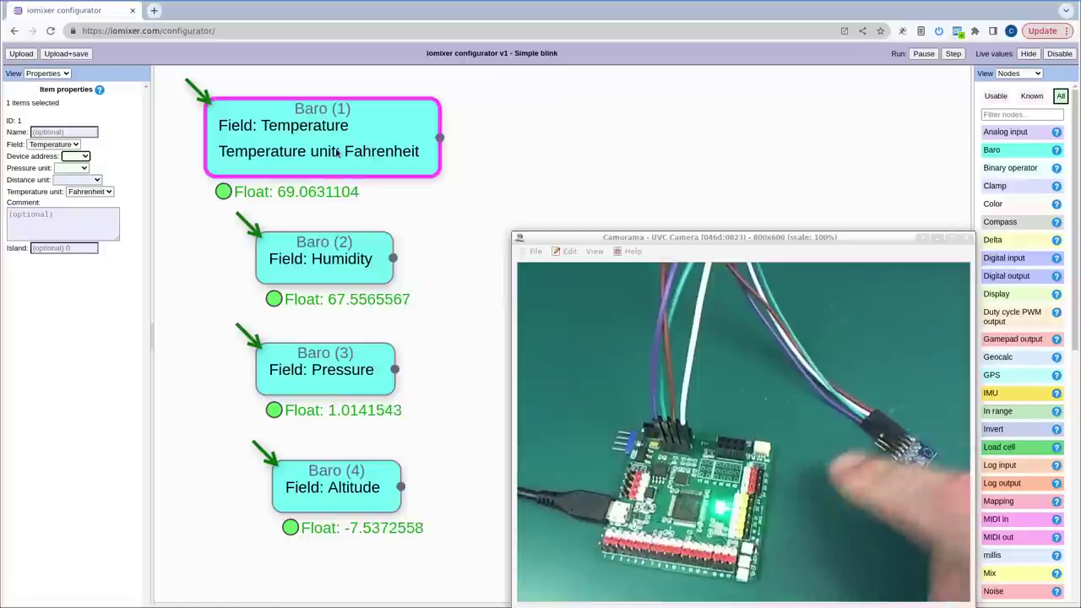
pyautogui.moveTo(317, 147); pyautogui.dragTo(326, 148)
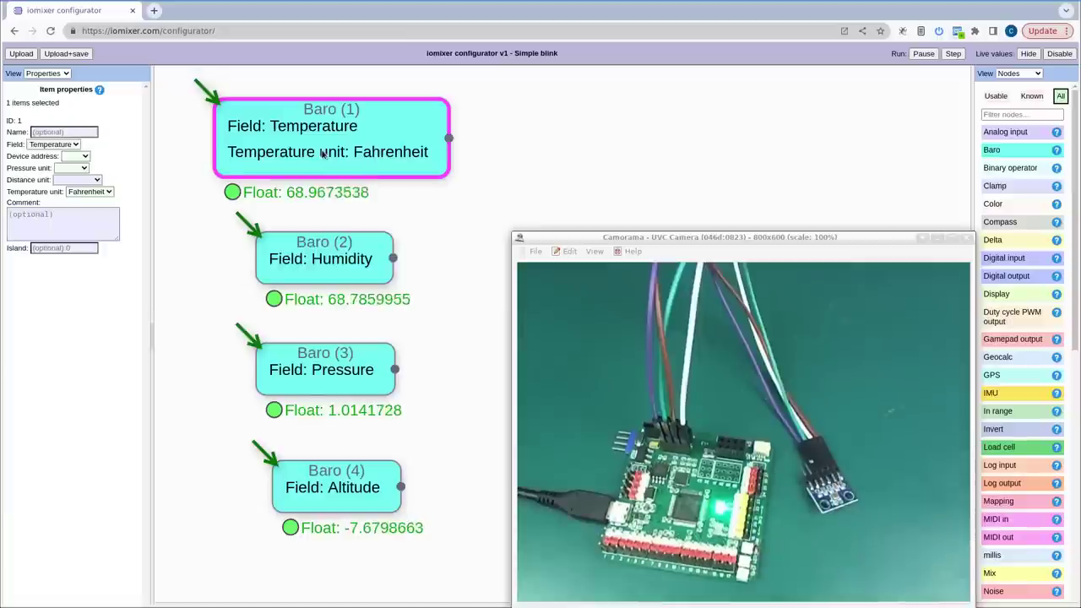
pyautogui.scroll(6, 291, 194)
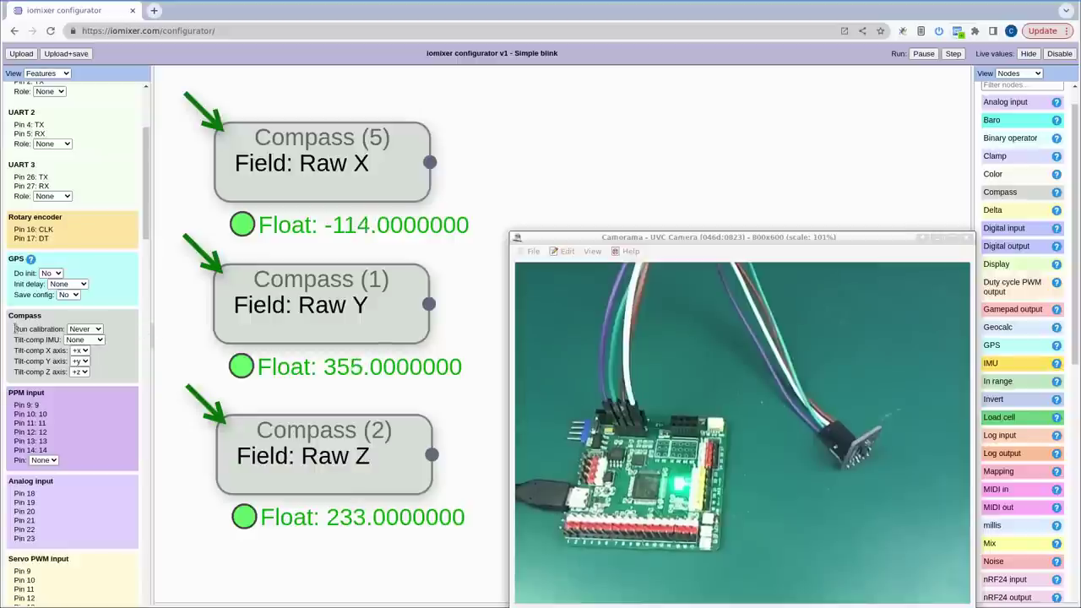
# - Highlight the Compass run calibration setting in Properties
pyautogui.moveTo(35, 330); pyautogui.dragTo(51, 370)
pyautogui.click(42, 342)
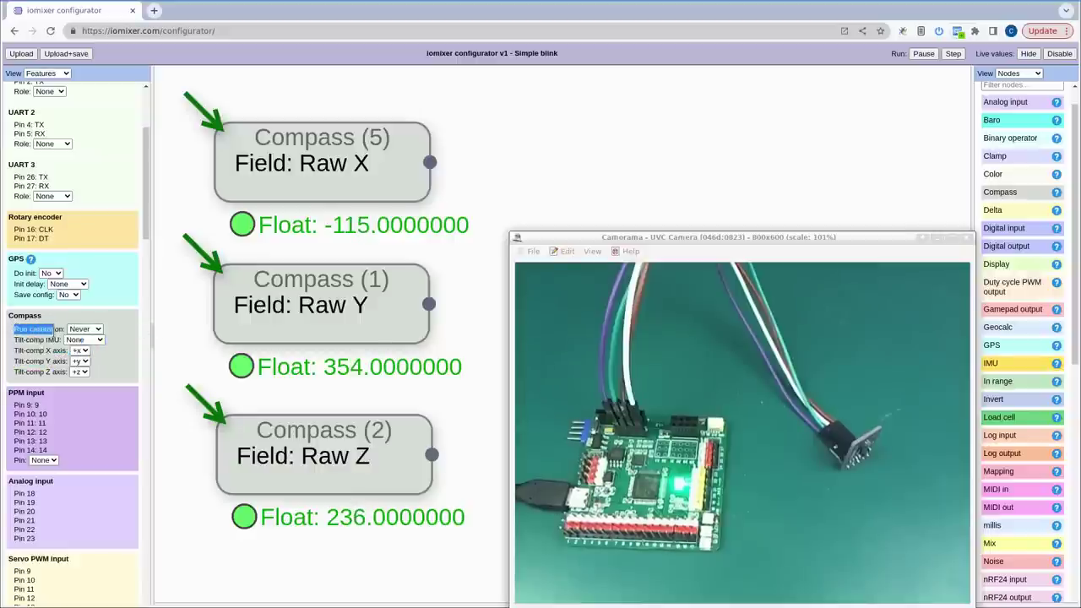
pyautogui.click(49, 331)
# - Review the tilt-compensation IMU choices, leaving None, and its axis settings
pyautogui.click(99, 339)
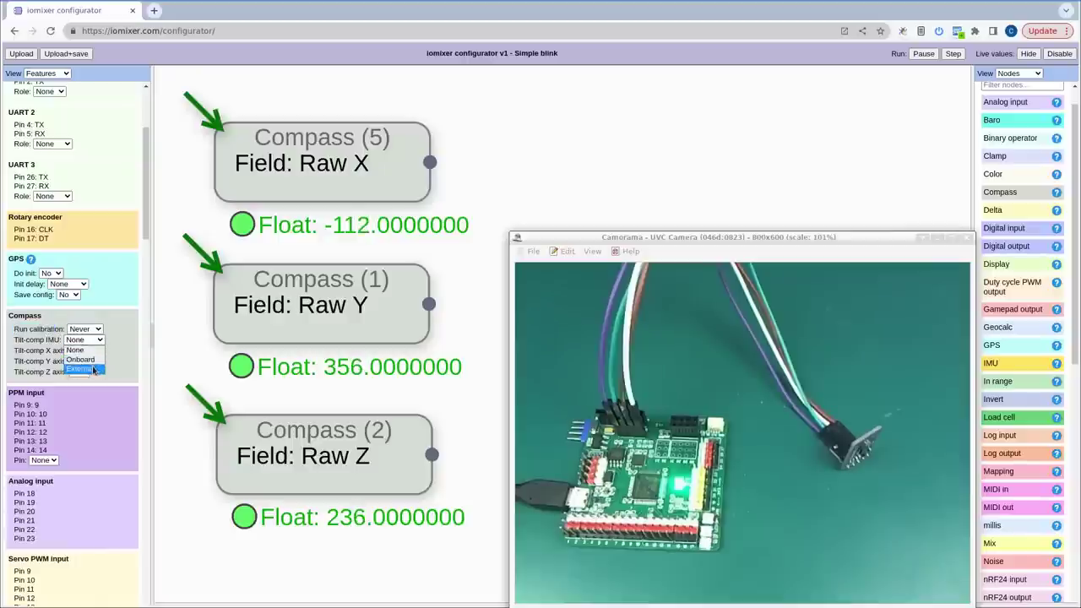
pyautogui.click(99, 341)
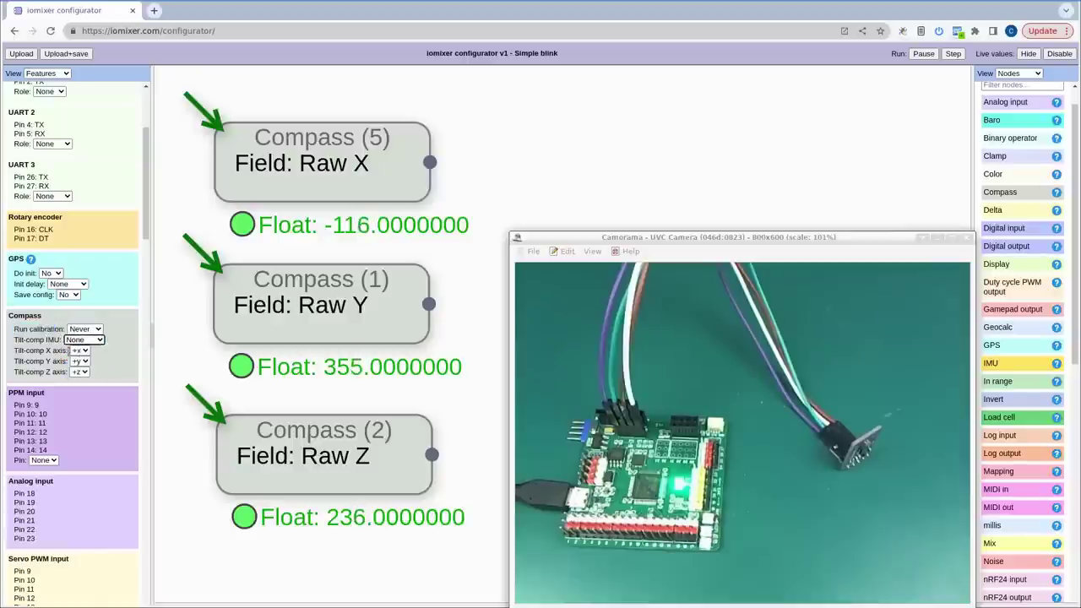
pyautogui.moveTo(15, 349); pyautogui.dragTo(22, 350)
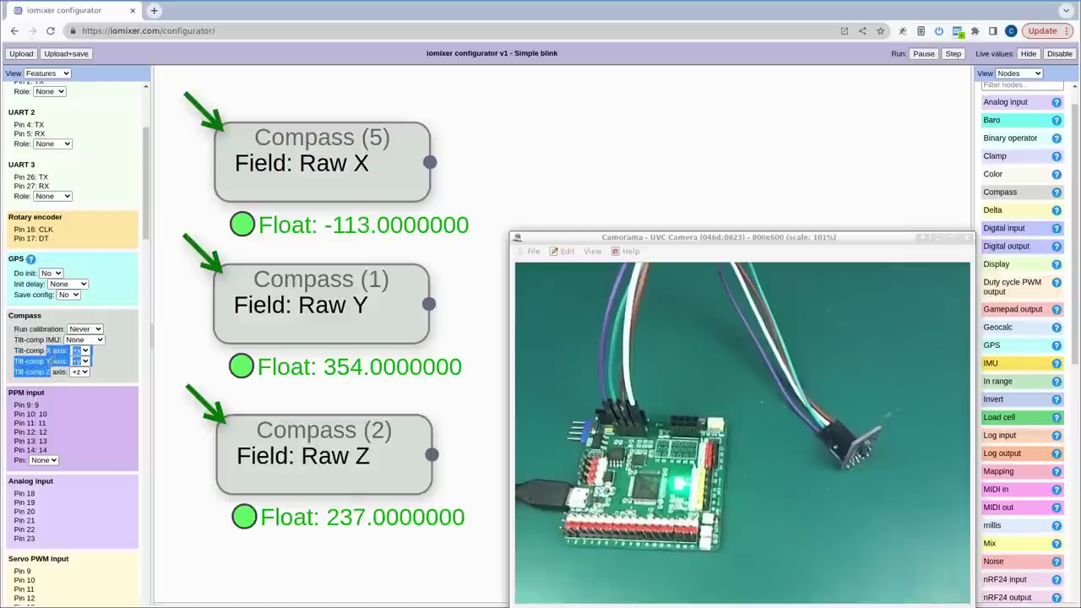
pyautogui.click(48, 339)
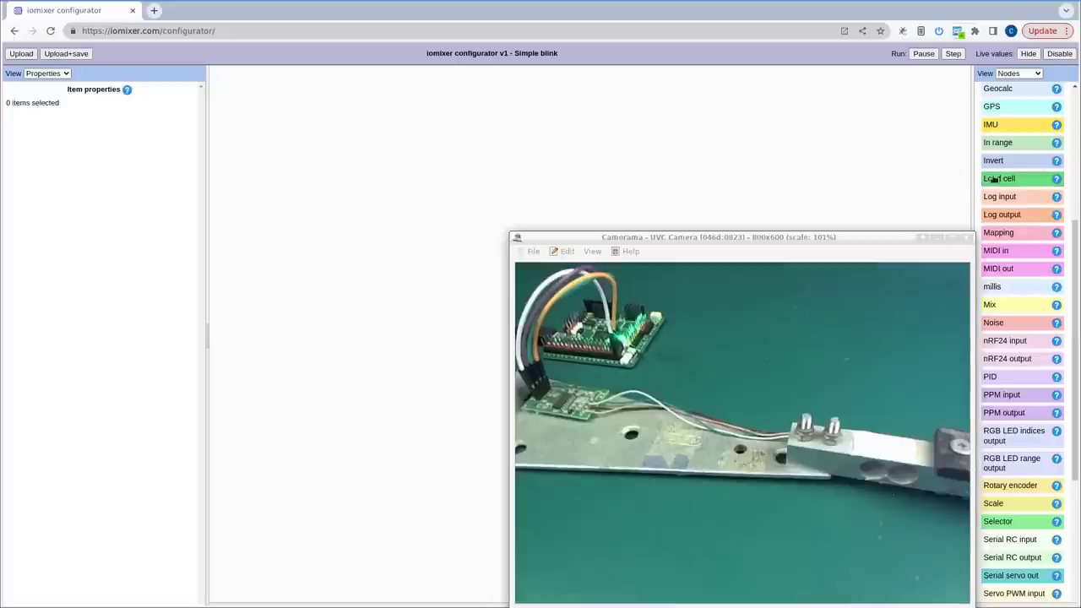
# - Add a Load cell node with clock pin 17 and data pin 16, and upload it
pyautogui.moveTo(512, 293); pyautogui.dragTo(350, 177)
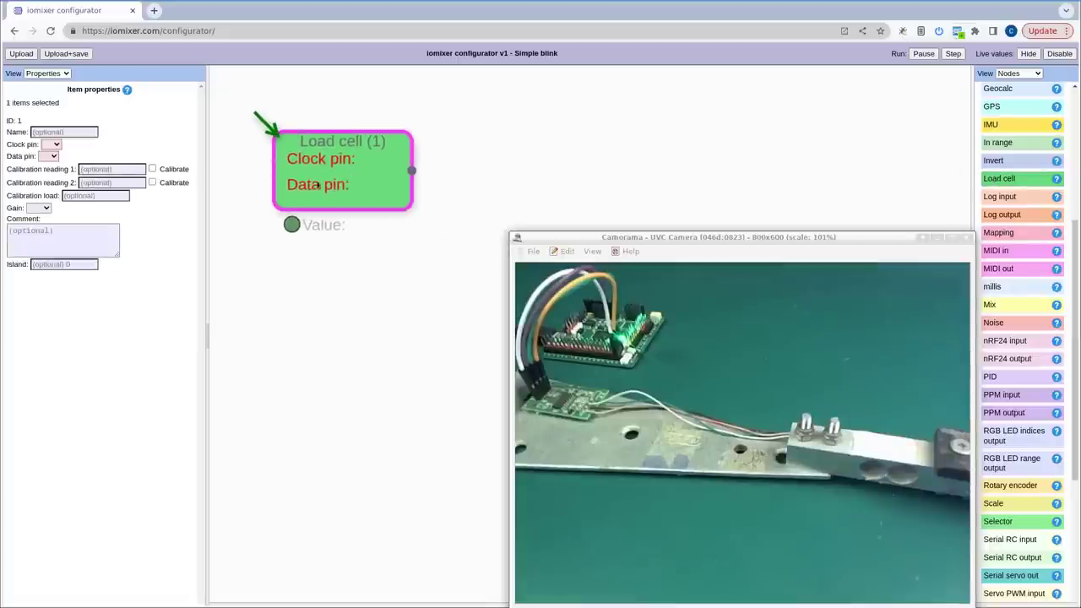
pyautogui.click(53, 145)
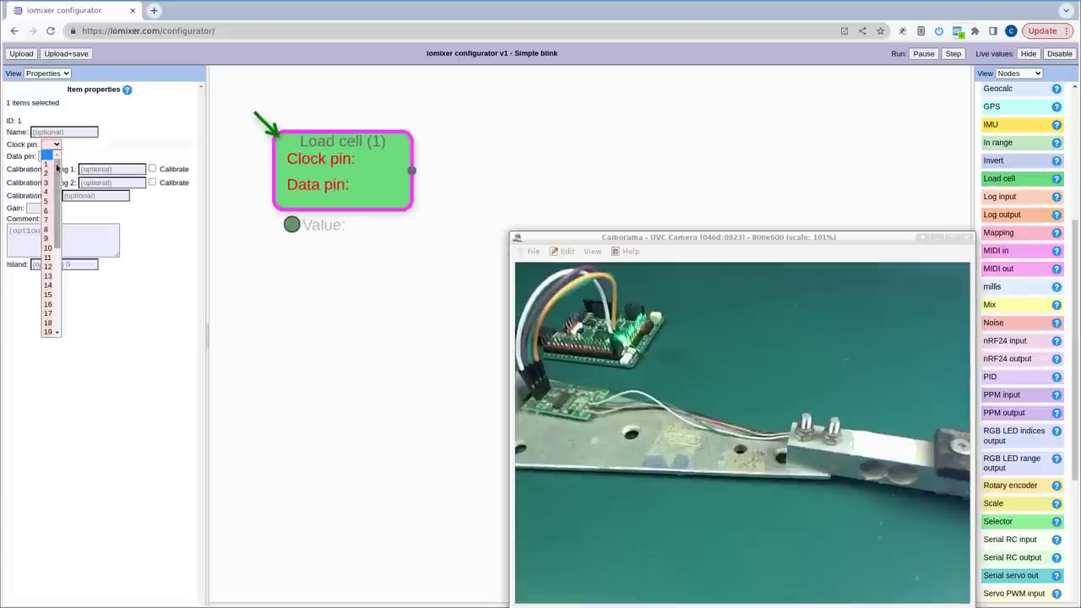
pyautogui.scroll(-2, 50, 251)
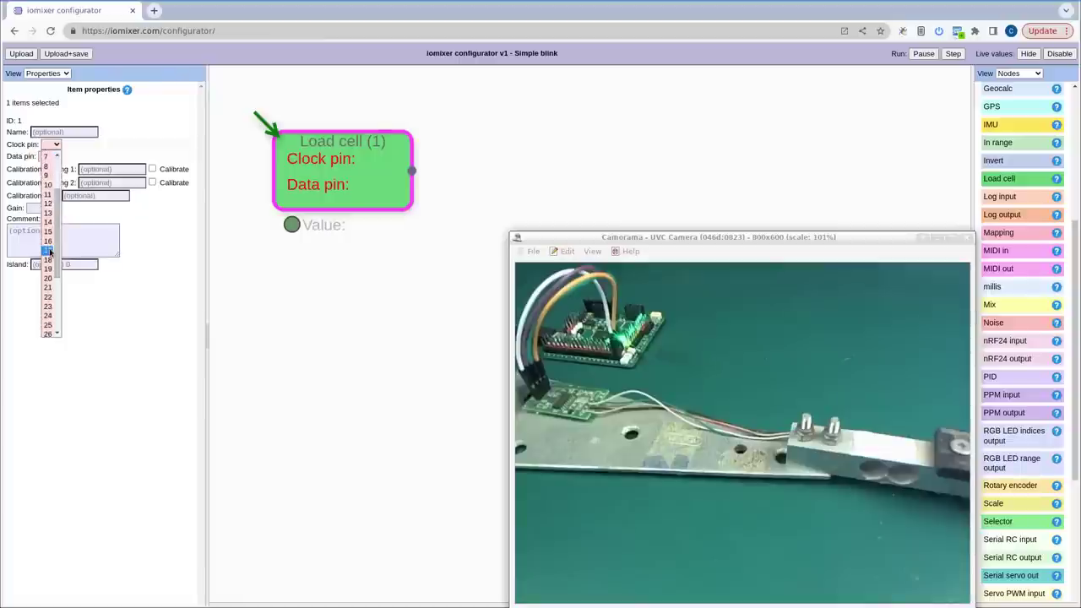
pyautogui.click(49, 251)
pyautogui.click(53, 157)
pyautogui.scroll(-5, 64, 248)
pyautogui.scroll(3, 63, 243)
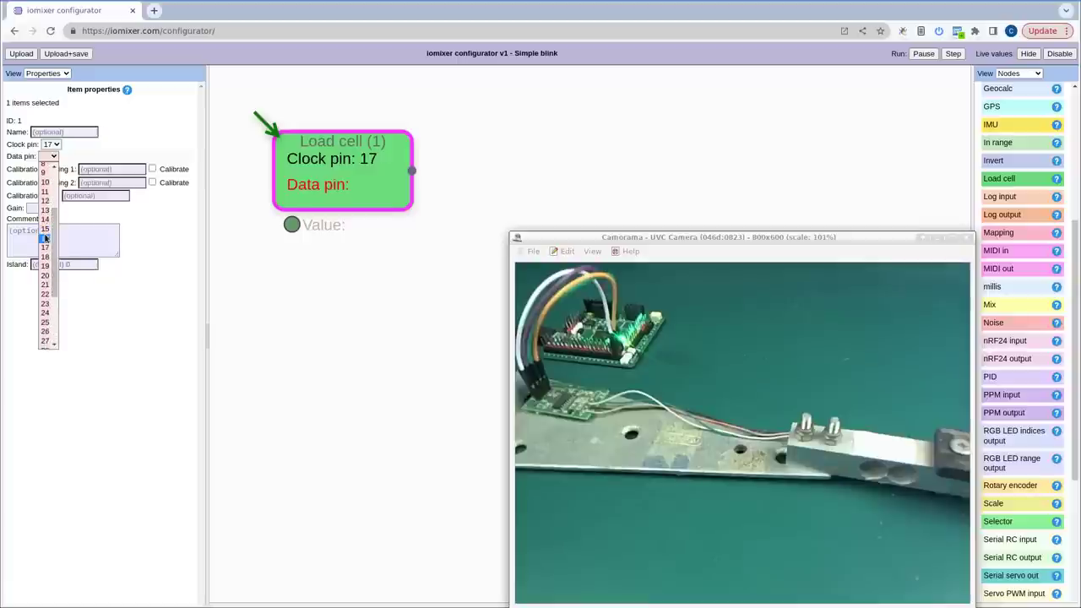
pyautogui.click(45, 238)
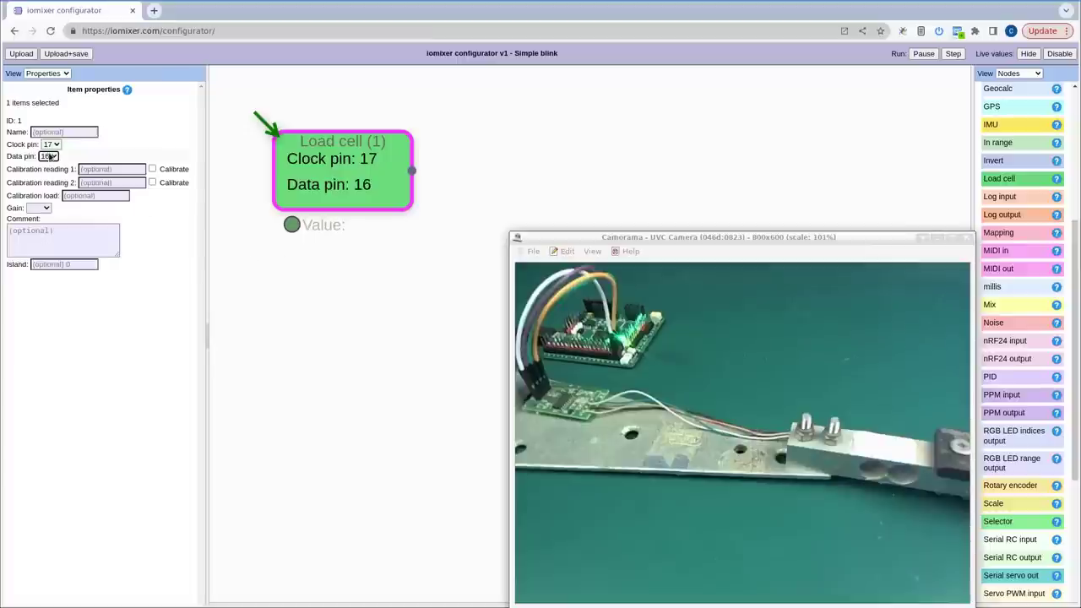
pyautogui.click(21, 54)
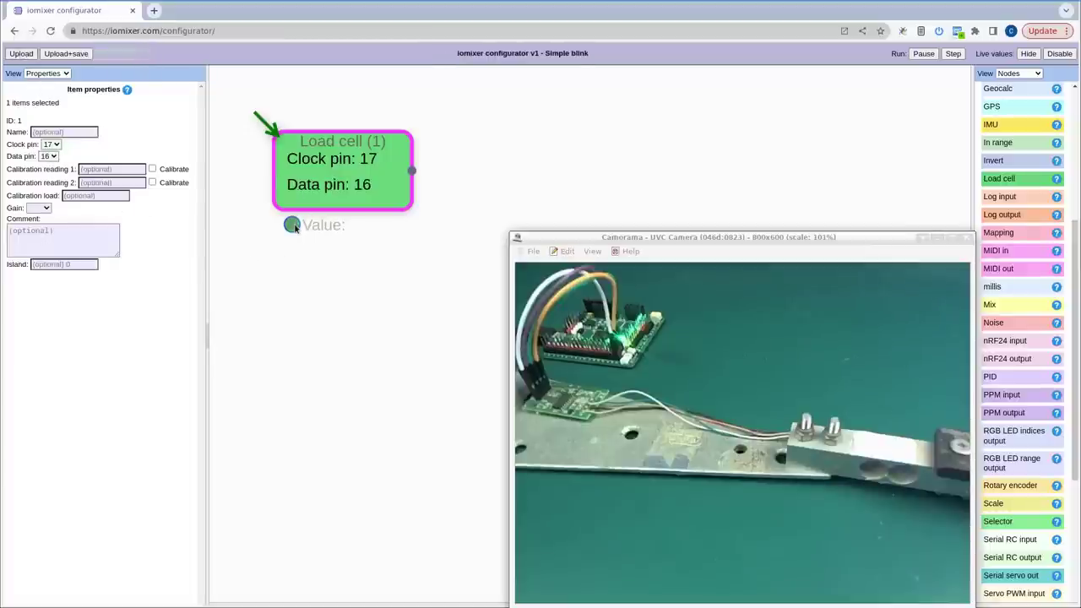
pyautogui.scroll(5, 402, 191)
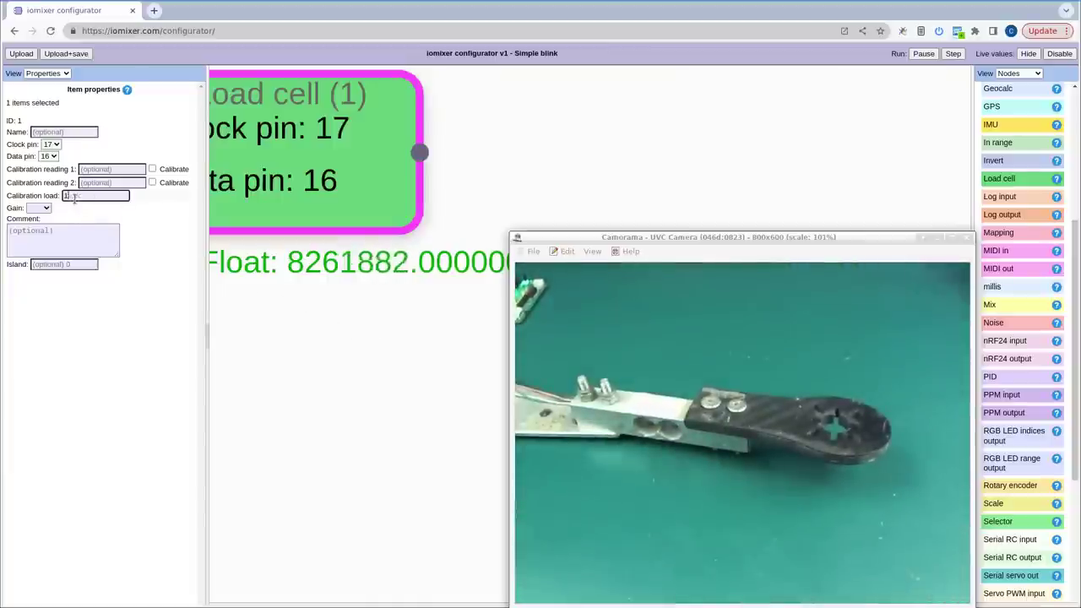
# - Enter 100 as the Load cell's calibration load
pyautogui.write('100')
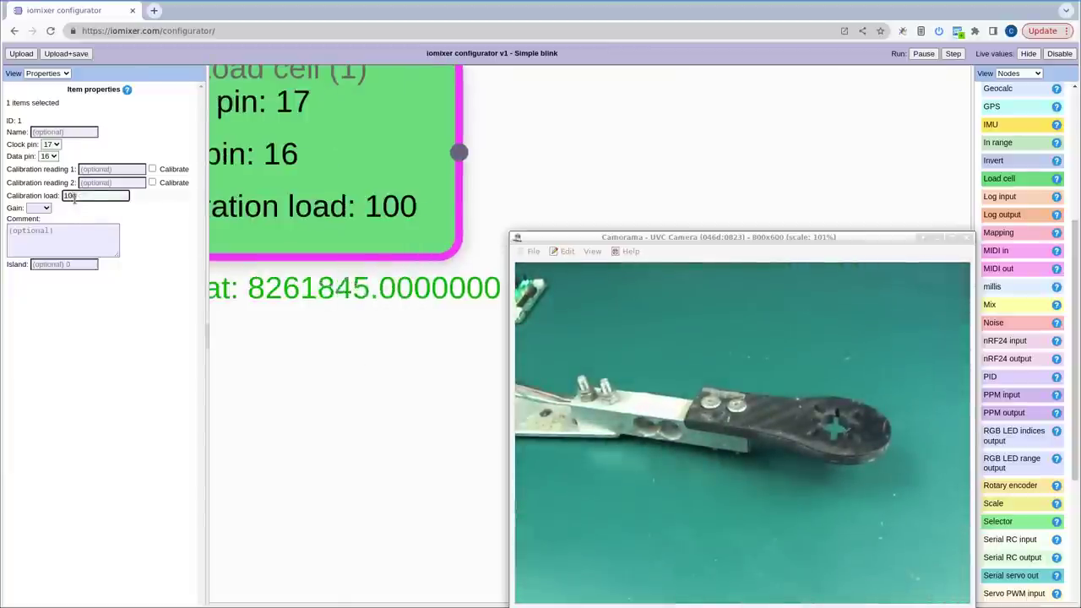
# - Capture the unloaded reading 8261946 as calibration reading 1
pyautogui.click(153, 170)
pyautogui.scroll(-2, 422, 270)
pyautogui.scroll(-1, 434, 241)
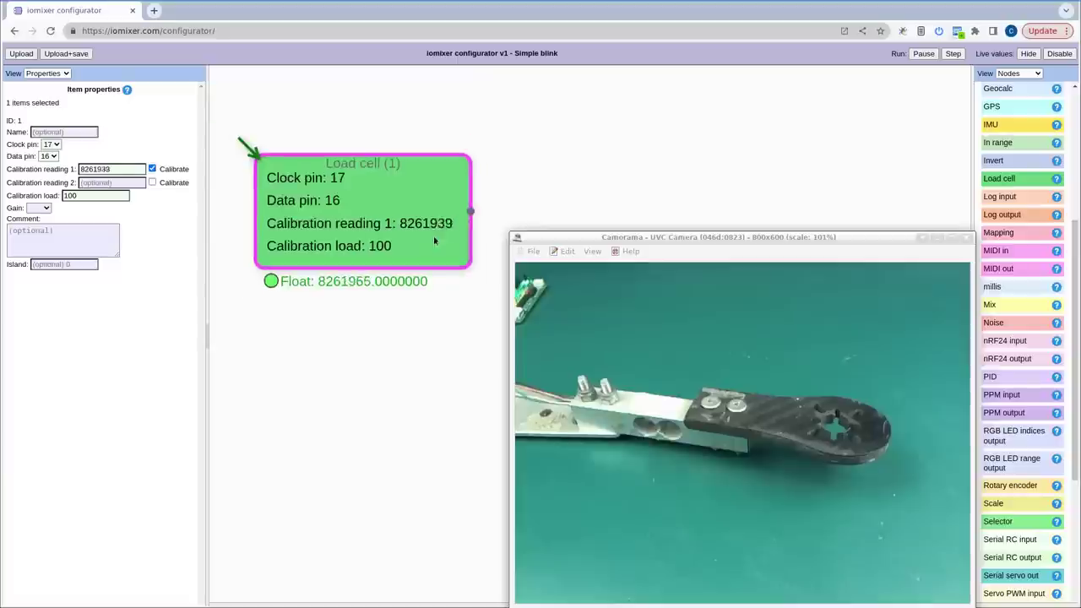
pyautogui.scroll(3, 353, 194)
pyautogui.scroll(-2, 348, 196)
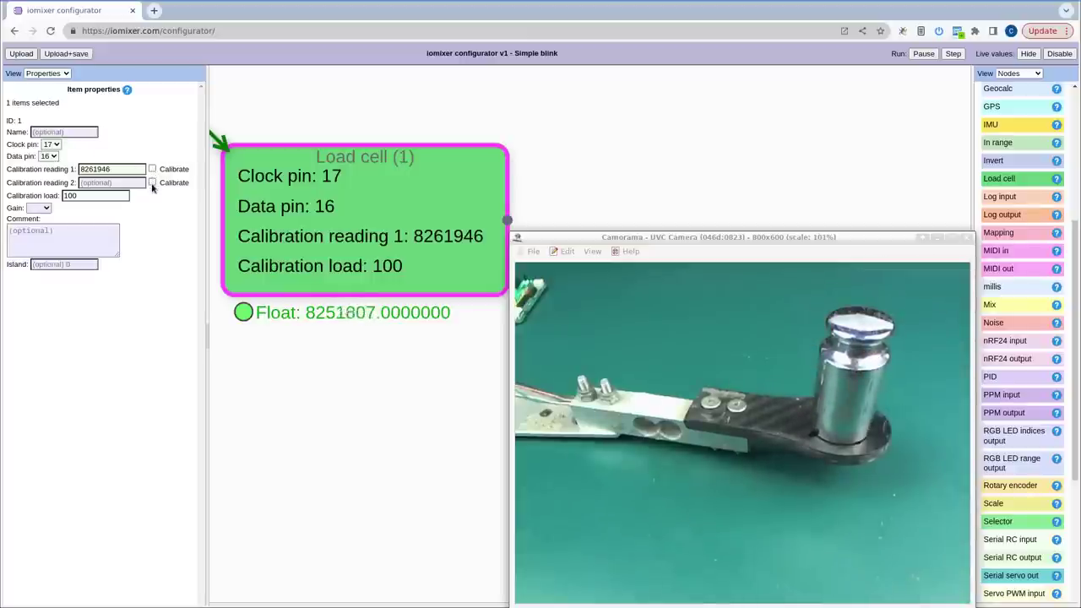
# - With the weight on, capture calibration reading 2 (8252132) and upload, reading about 101.63
pyautogui.click(152, 183)
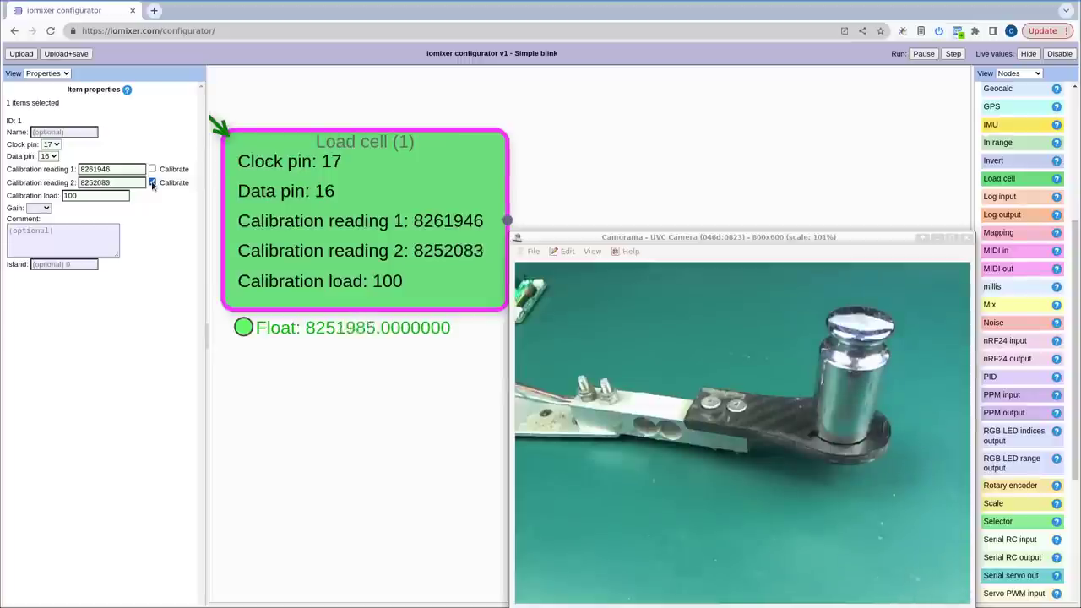
pyautogui.click(151, 182)
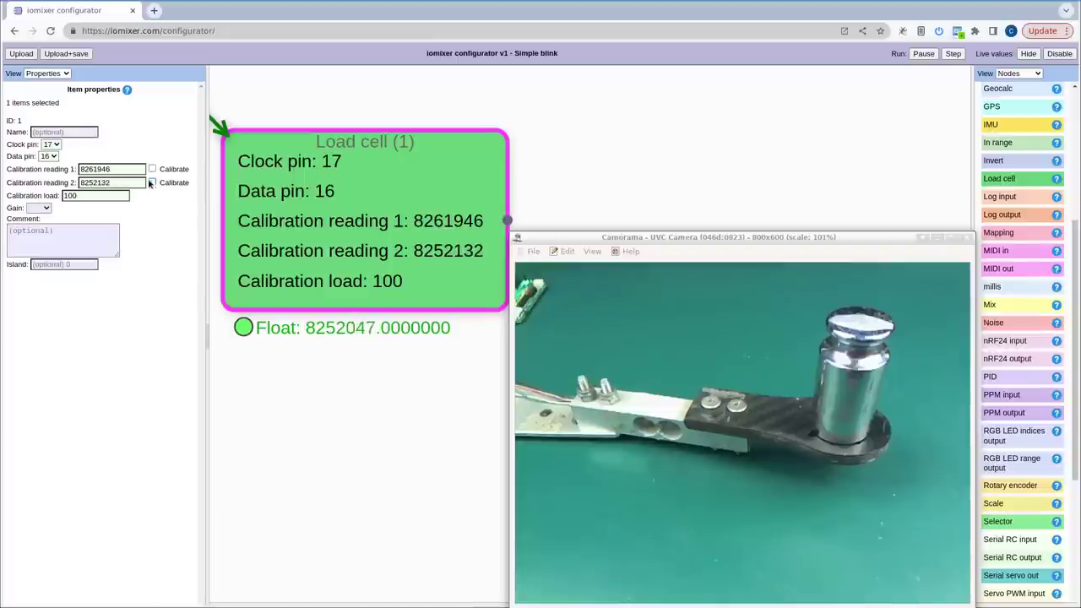
pyautogui.click(22, 53)
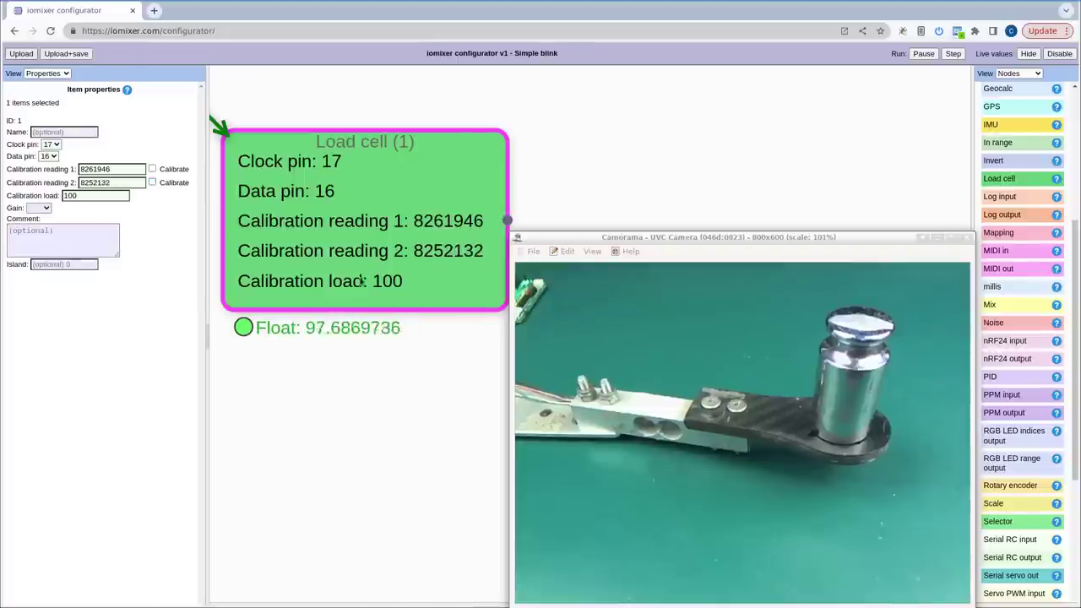
pyautogui.scroll(5, 303, 311)
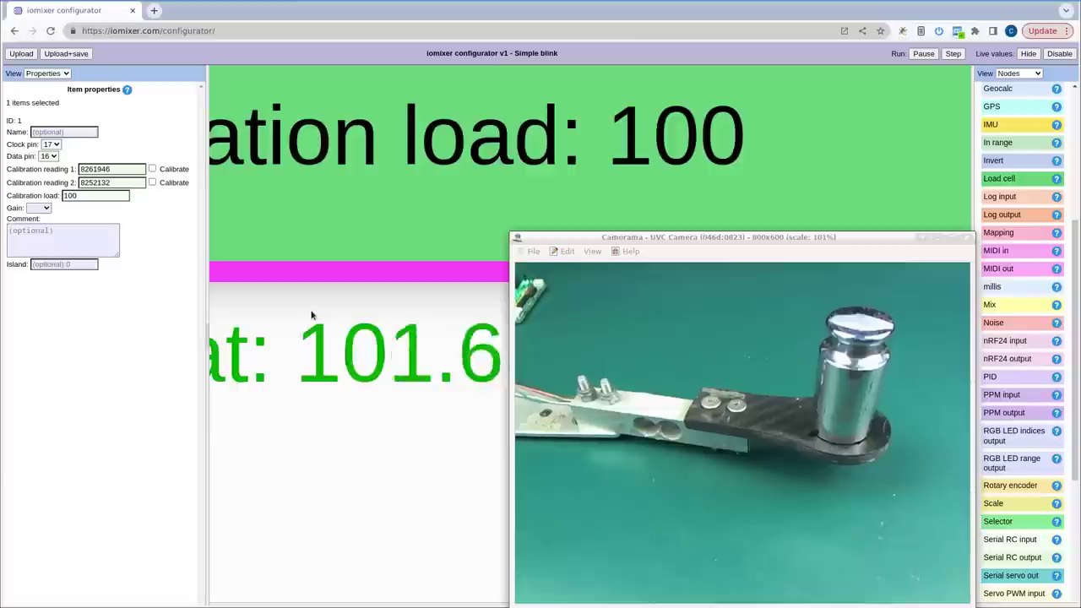
pyautogui.scroll(-4, 311, 315)
pyautogui.scroll(-1, 356, 385)
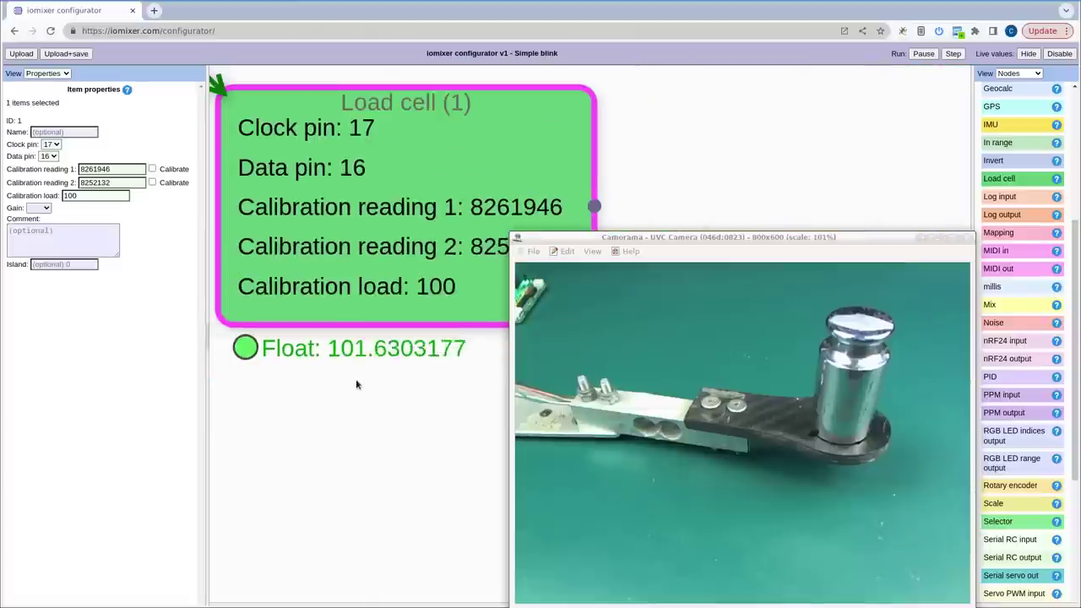
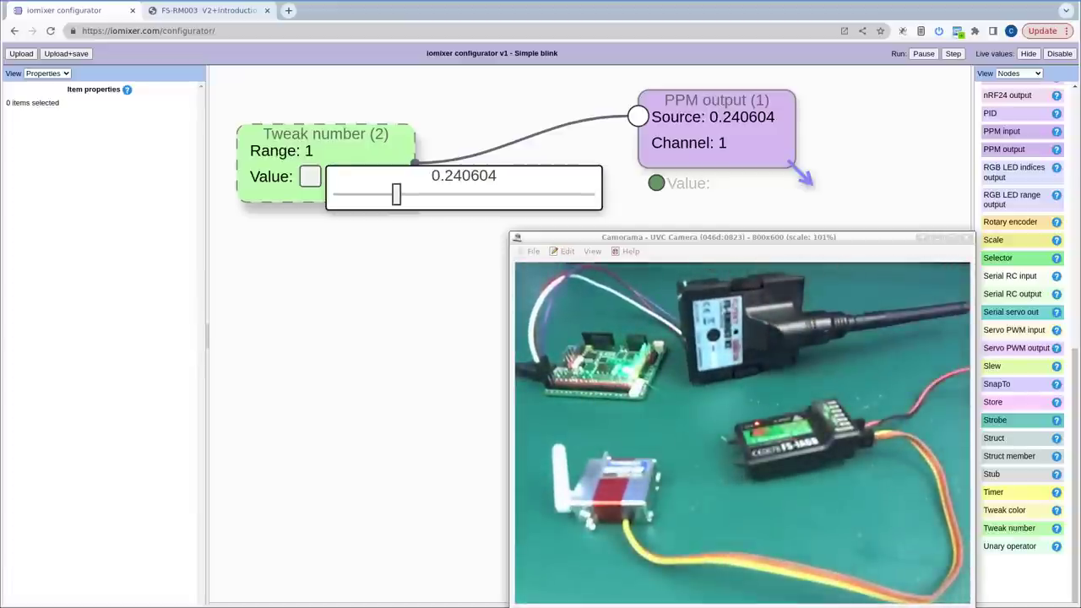
# - Open the receiver module's PDF manual and scroll back up through it
pyautogui.click(231, 16)
pyautogui.scroll(10, 262, 292)
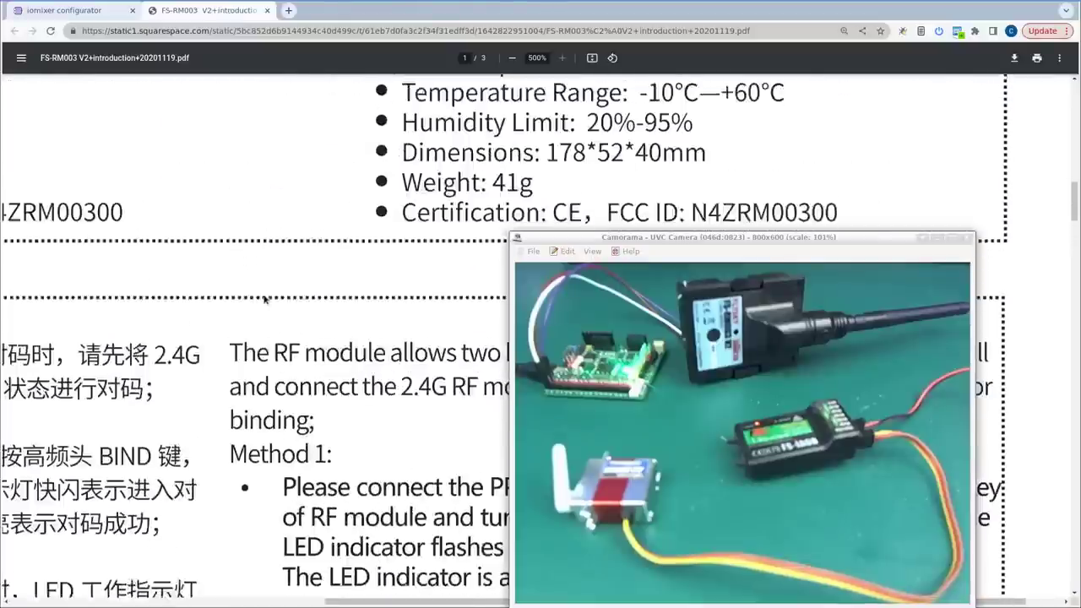
pyautogui.scroll(1, 264, 299)
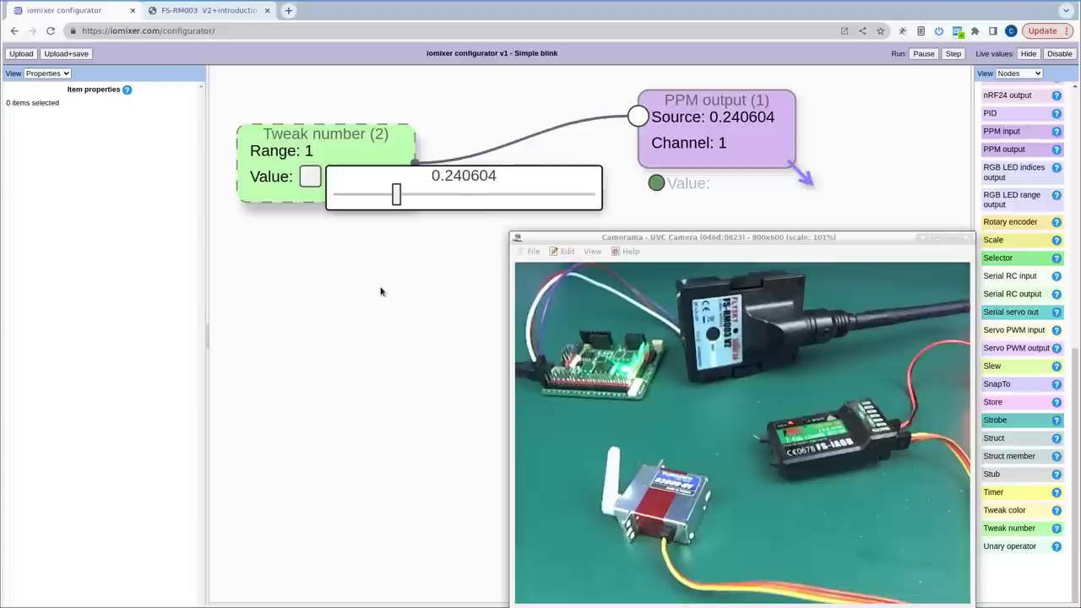
# - Select the Tweak number node and sweep its slider to move the servo, settling near 0.38
pyautogui.moveTo(394, 178); pyautogui.dragTo(377, 150)
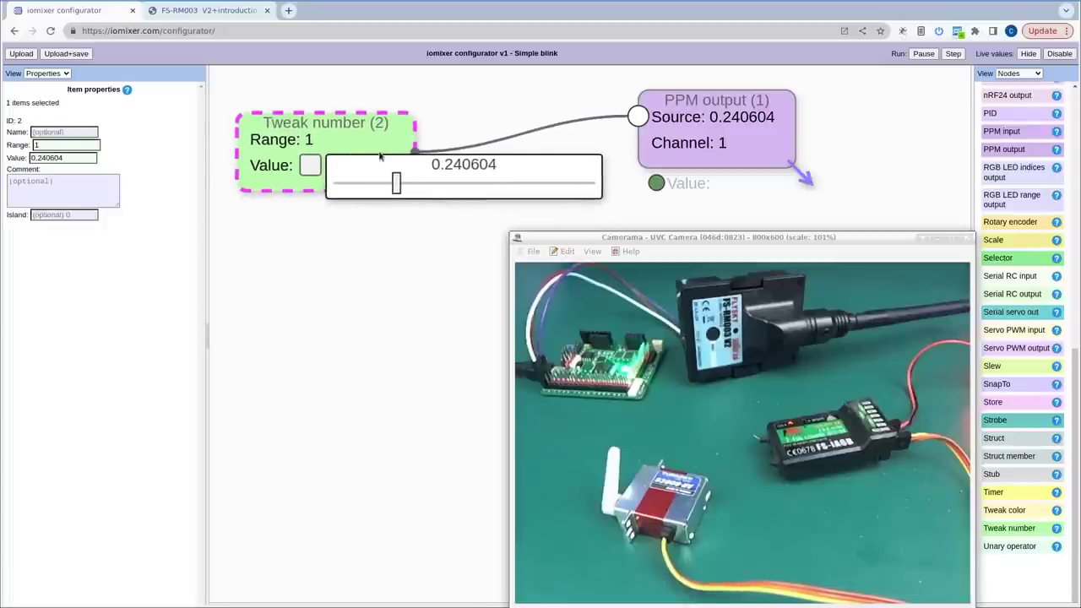
pyautogui.moveTo(397, 185); pyautogui.dragTo(445, 188)
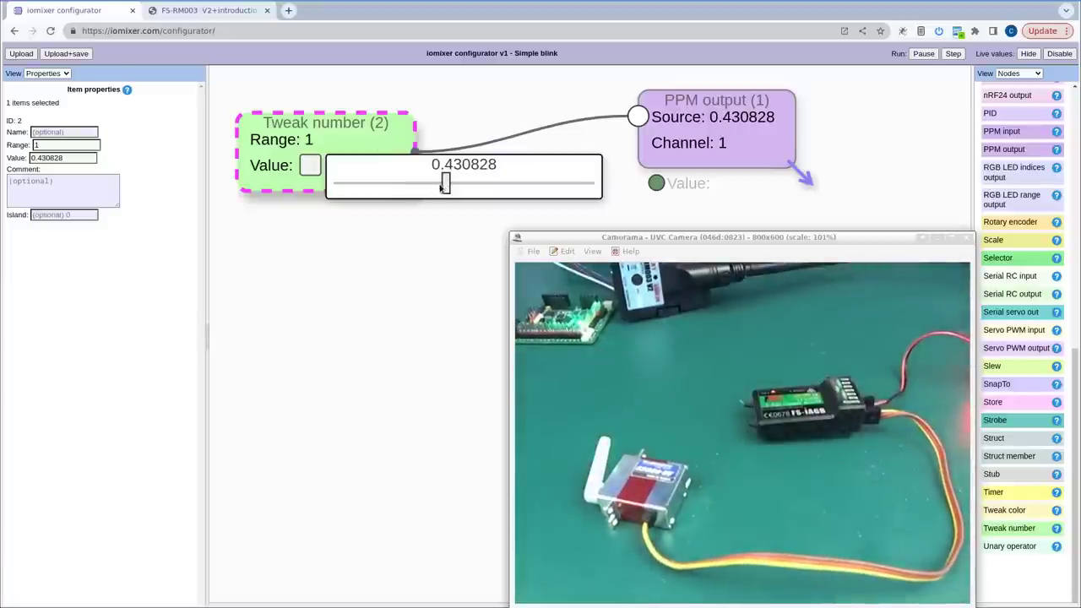
pyautogui.moveTo(492, 186); pyautogui.dragTo(388, 184)
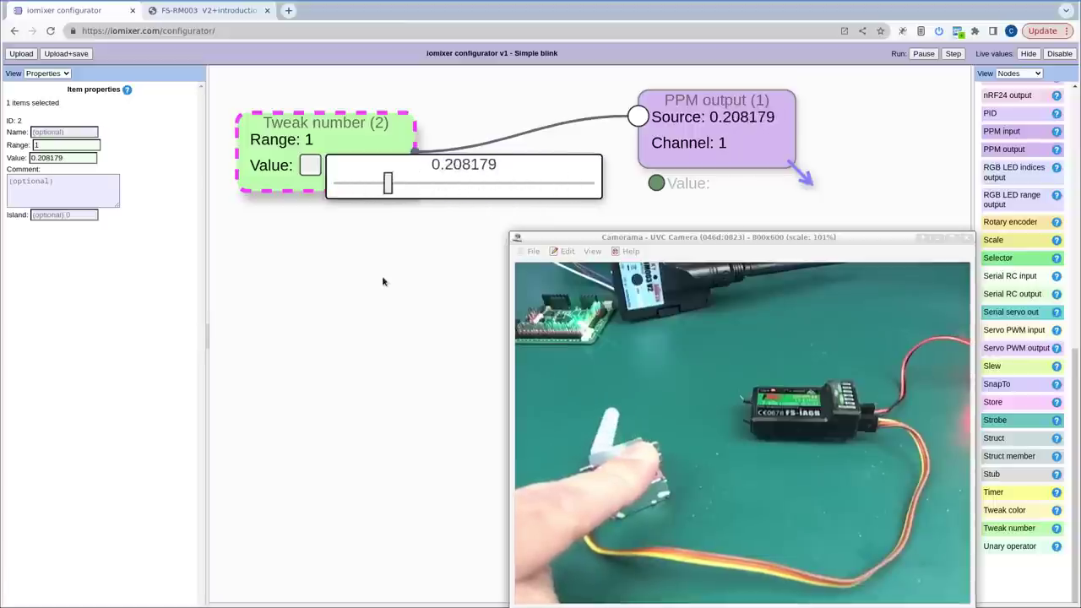
pyautogui.moveTo(390, 186); pyautogui.dragTo(425, 184)
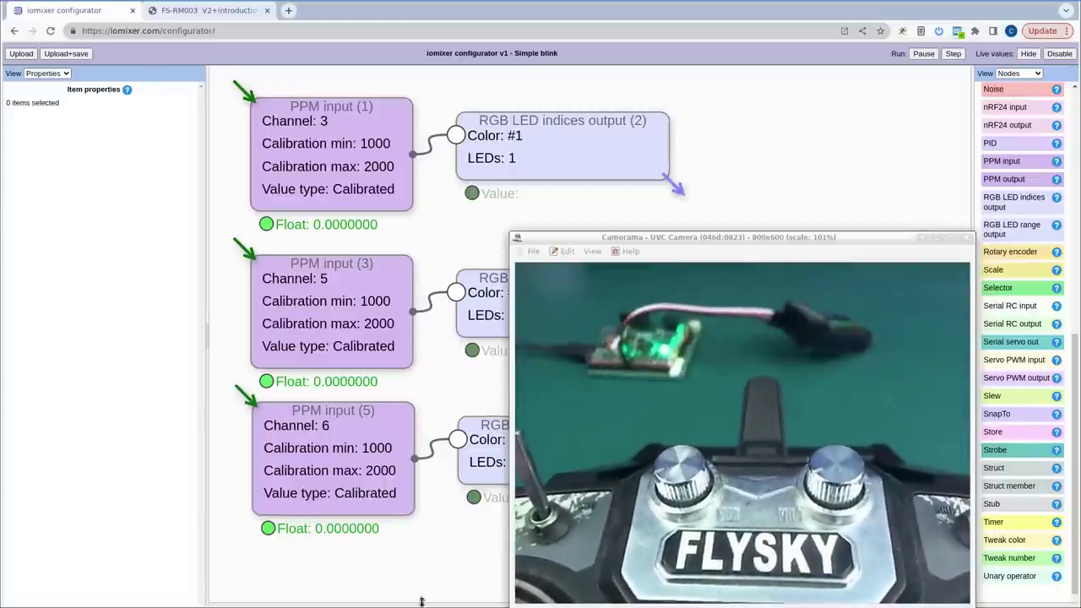
pyautogui.moveTo(328, 157)
pyautogui.mouseDown()
pyautogui.moveTo(330, 149)
pyautogui.moveTo(327, 161)
pyautogui.mouseUp()
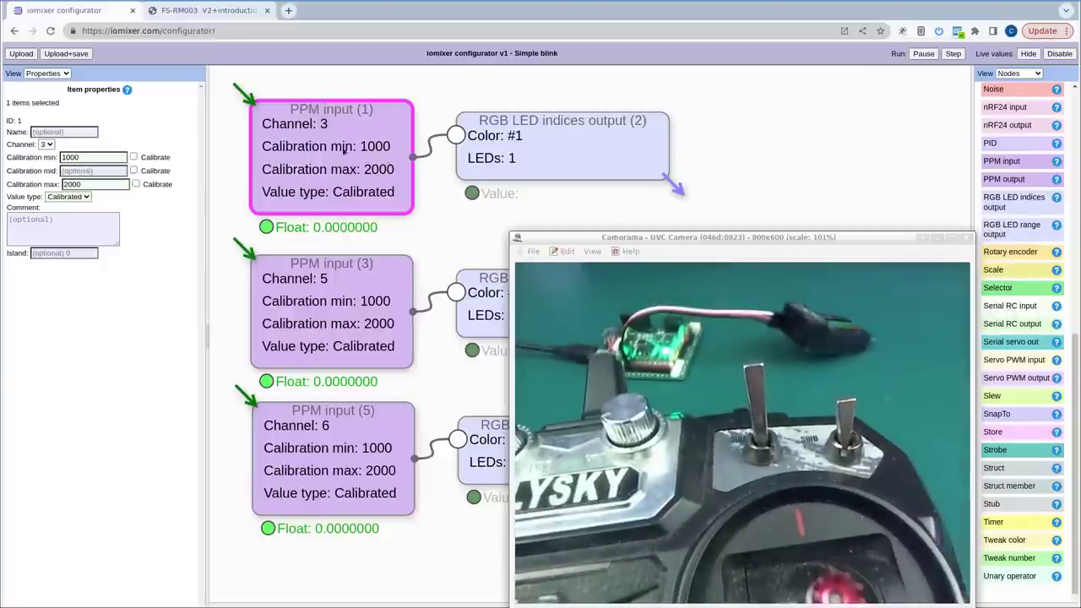
pyautogui.scroll(-3, 315, 183)
pyautogui.scroll(3, 390, 228)
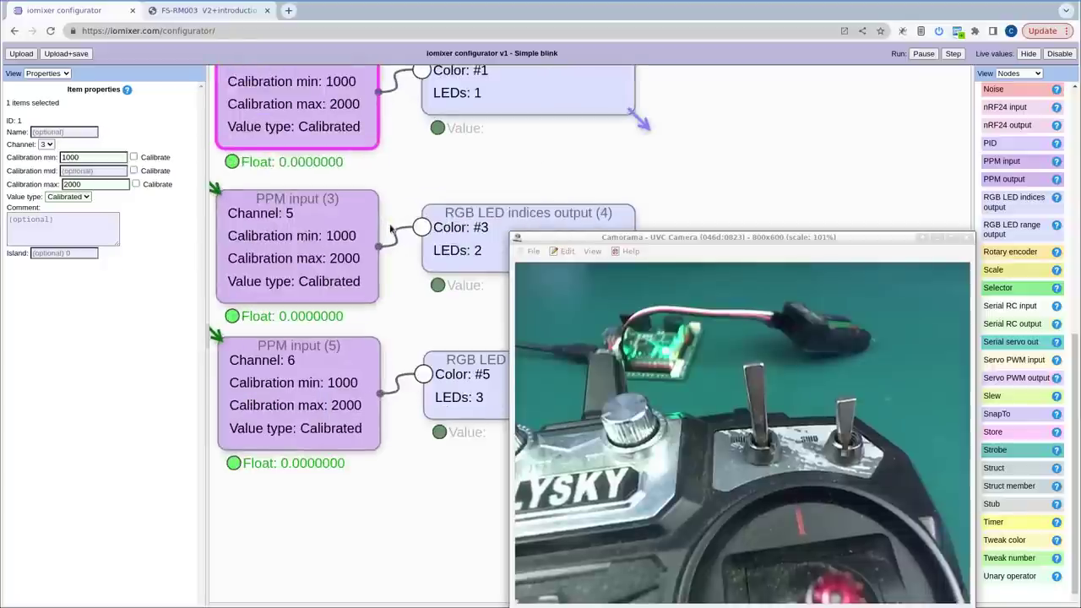
pyautogui.moveTo(412, 176); pyautogui.dragTo(433, 201)
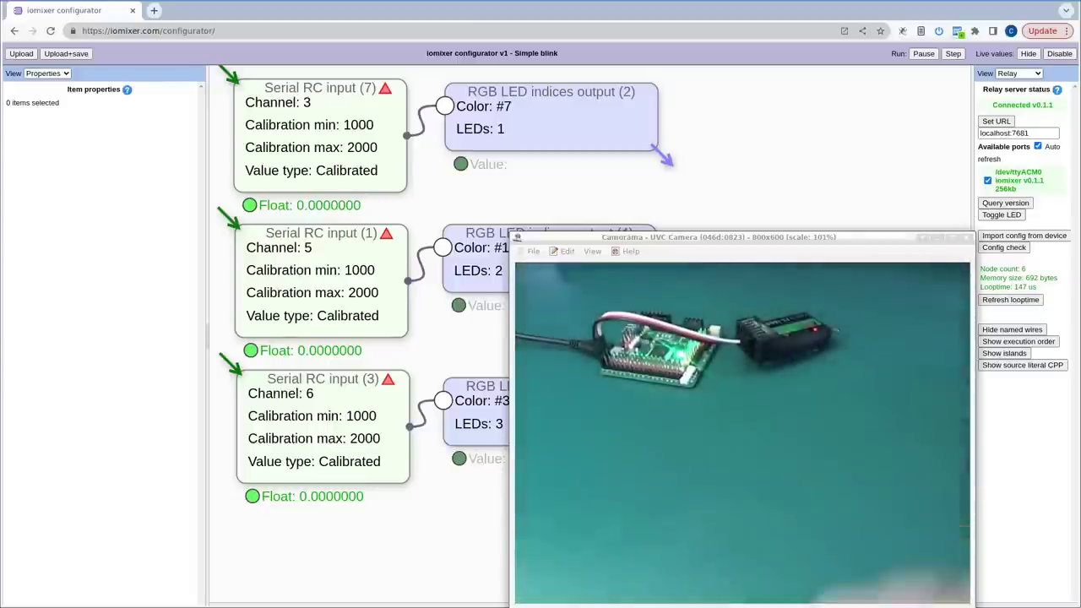
# - Check the Serial RC input (7) warning, then switch the left panel View to Features
pyautogui.moveTo(345, 161); pyautogui.dragTo(335, 152)
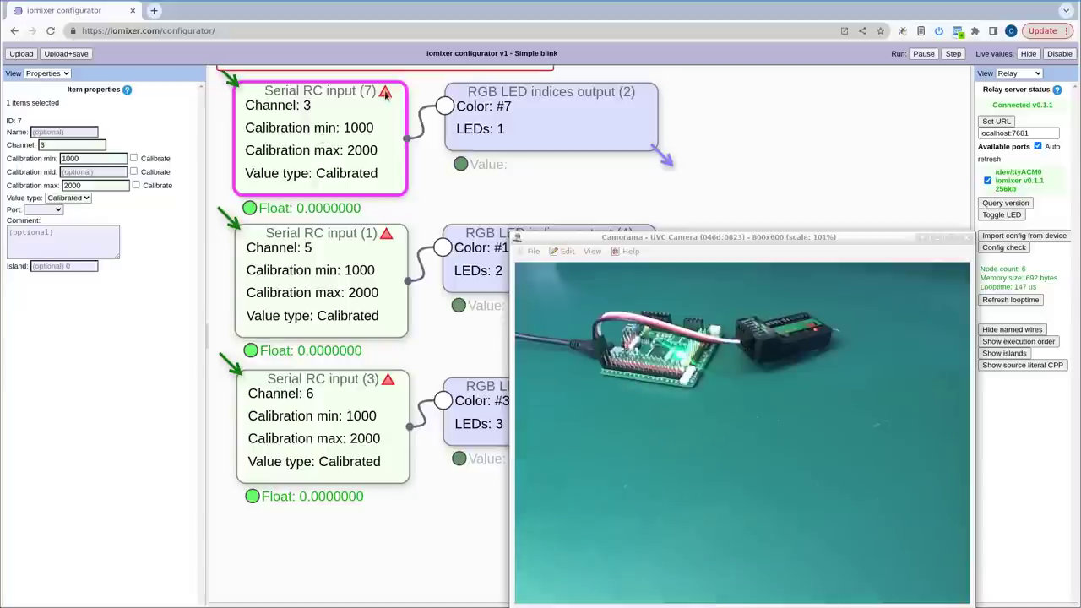
pyautogui.moveTo(388, 239)
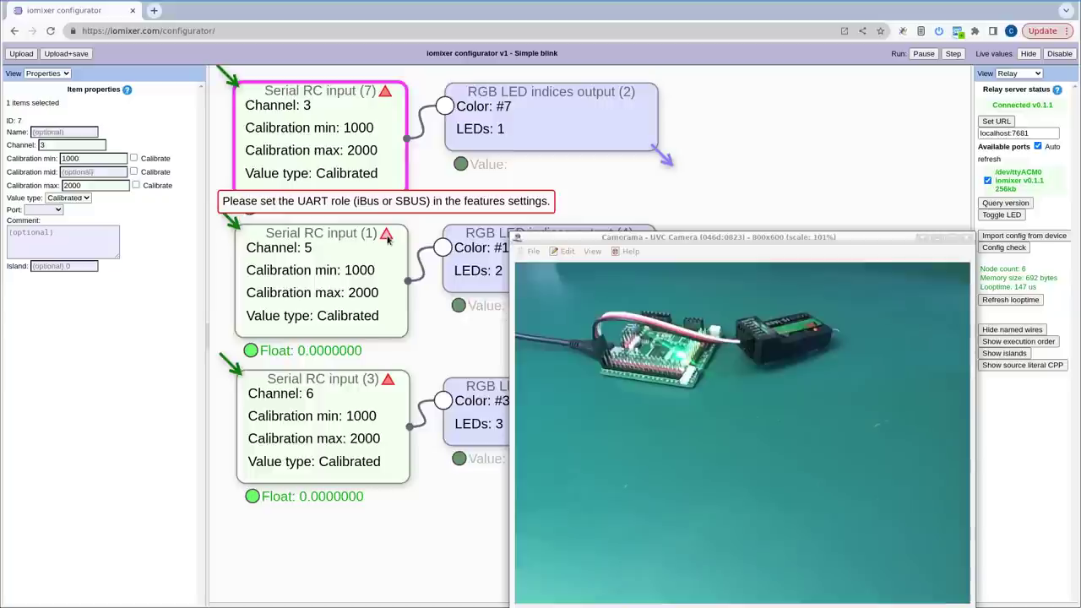
pyautogui.click(385, 236)
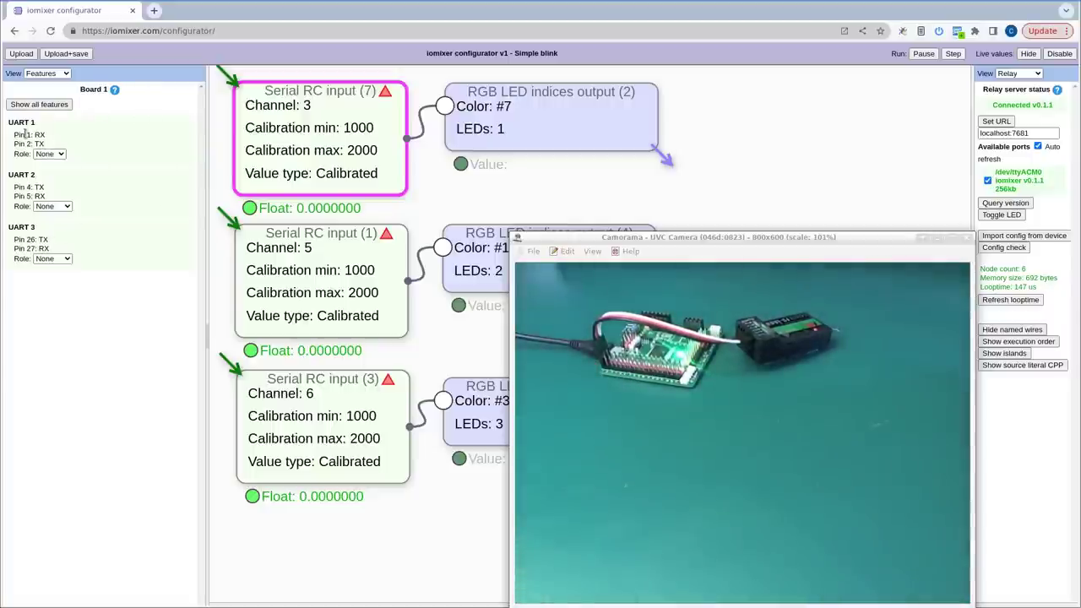
# - Set UART 1's role to iBus and upload the configuration to the board
pyautogui.moveTo(35, 135); pyautogui.dragTo(40, 135)
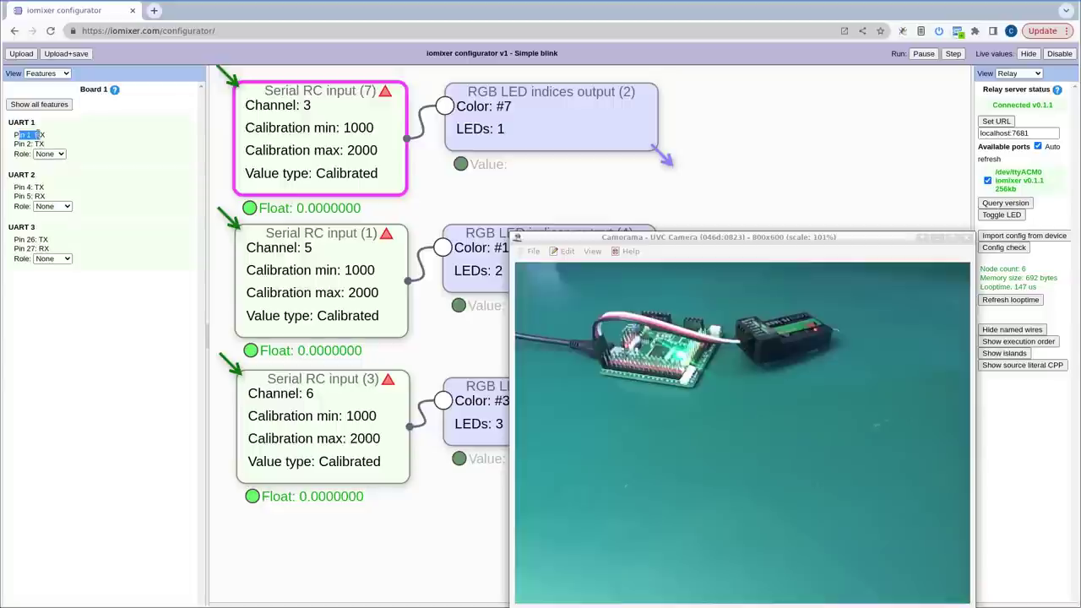
pyautogui.click(61, 154)
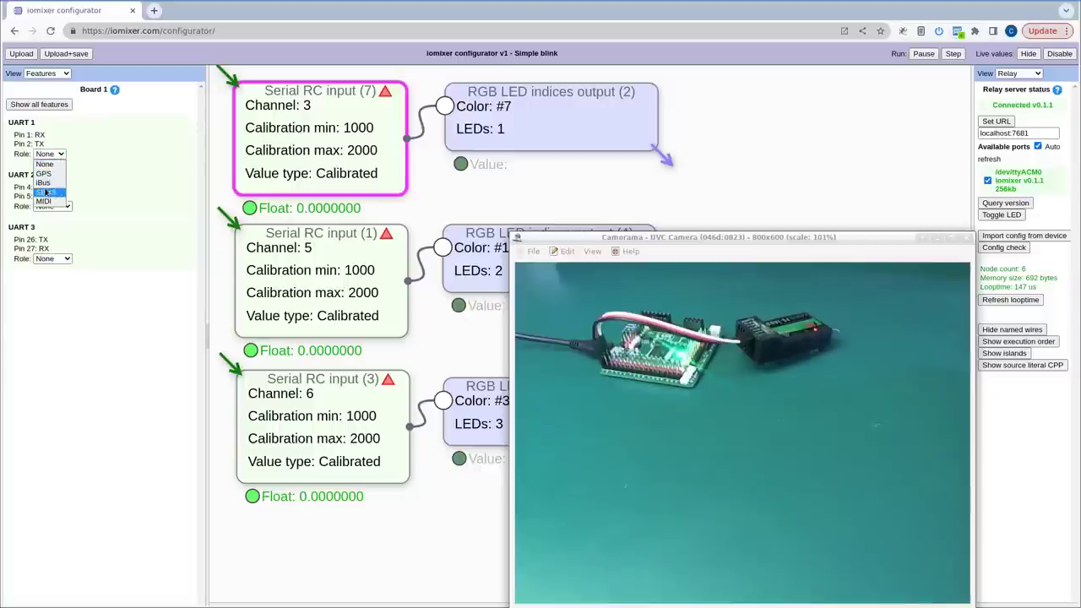
pyautogui.click(42, 183)
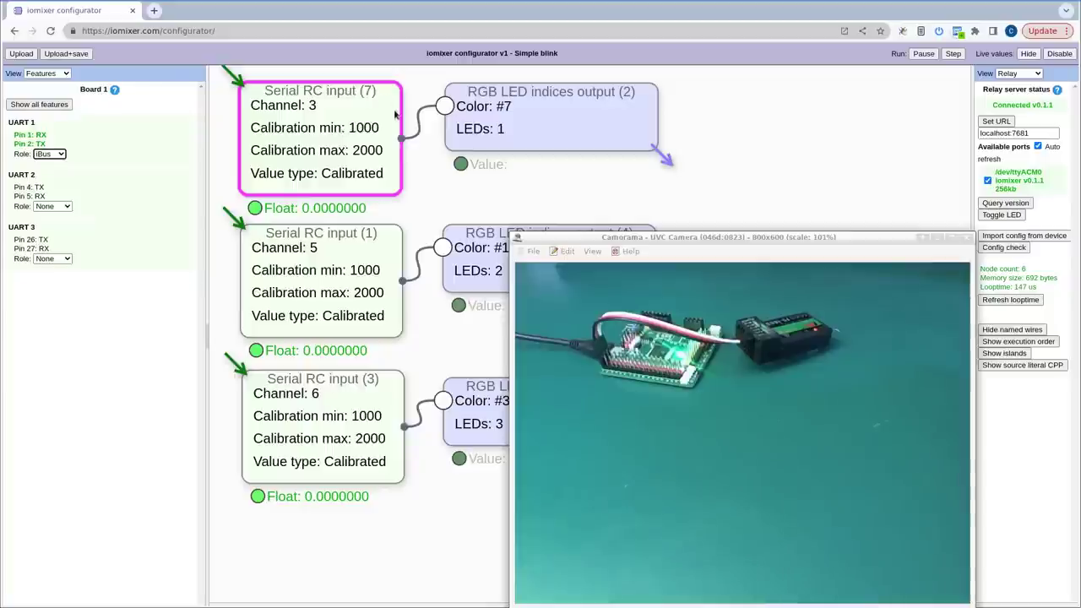
pyautogui.click(22, 55)
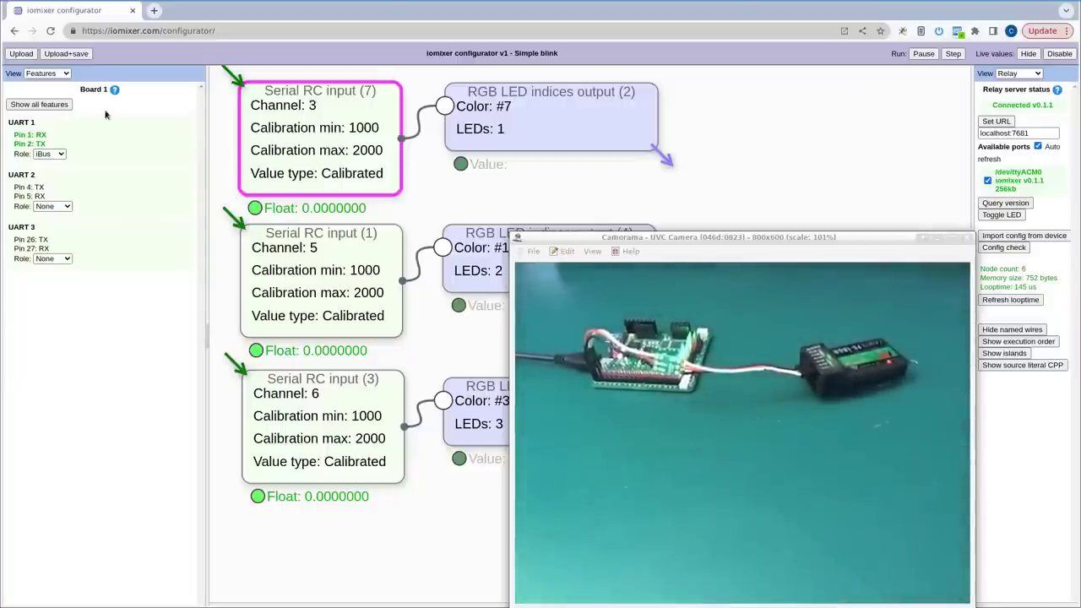
# - Switch UART 1's role from iBus to SBUS and upload the change
pyautogui.click(57, 156)
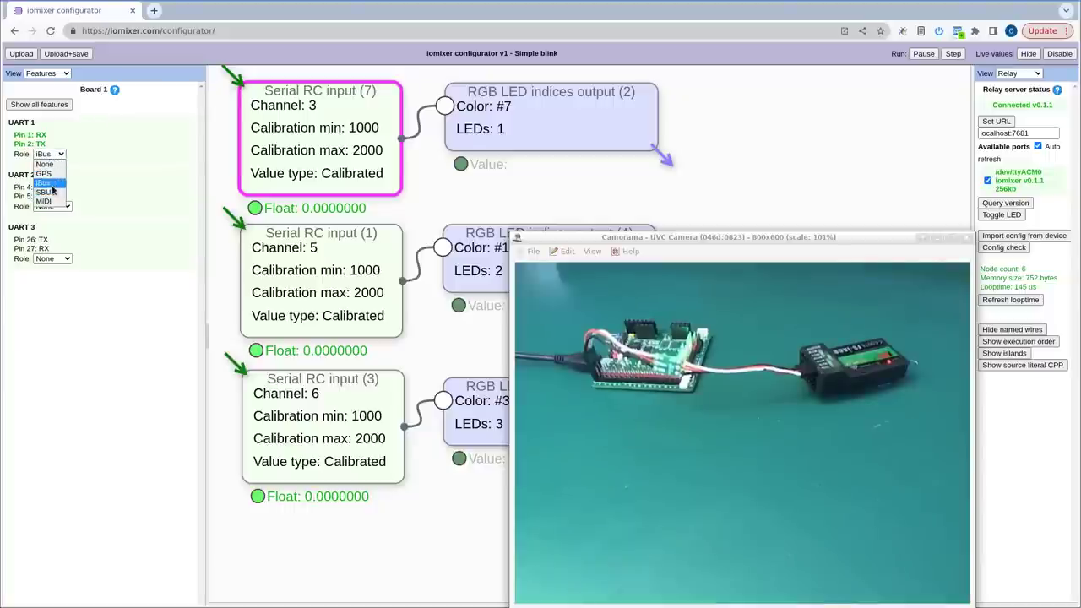
pyautogui.click(55, 194)
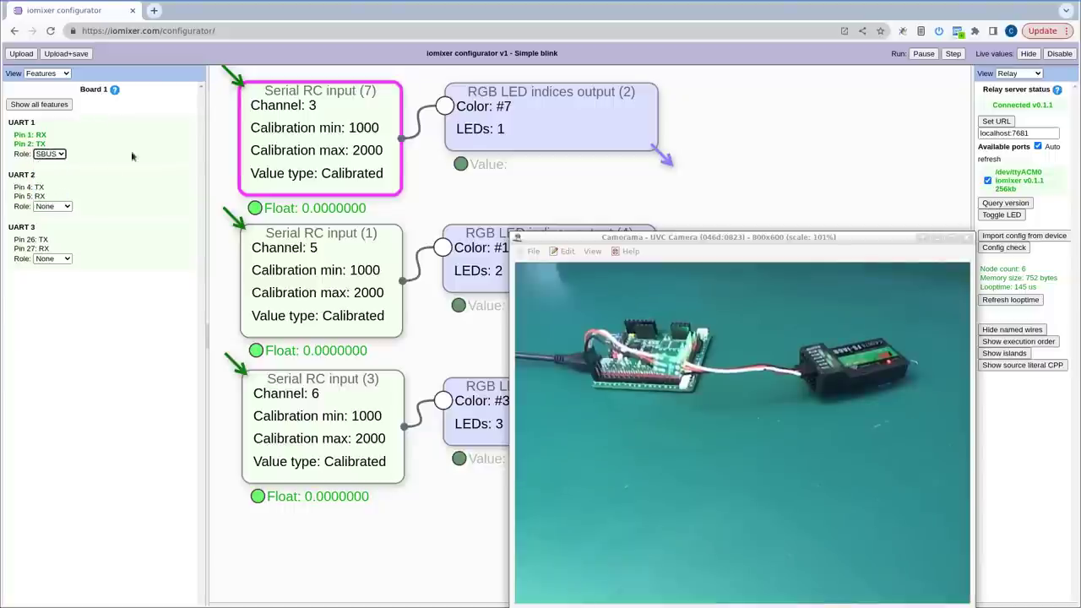
pyautogui.click(23, 54)
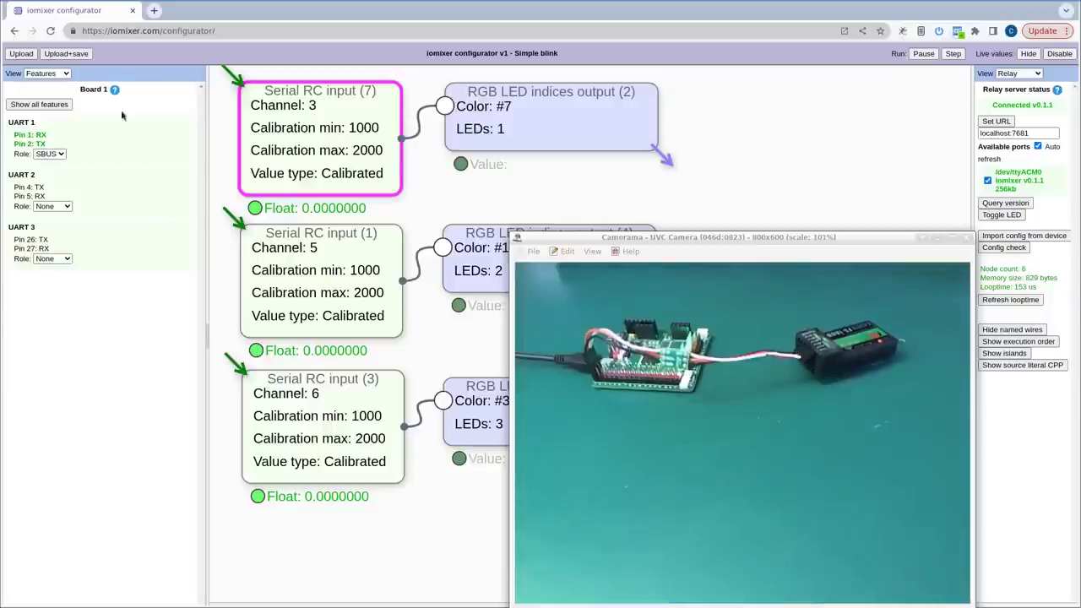
# - Return to the Properties view for Serial RC input (7) and show its Value type choices
pyautogui.click(59, 73)
pyautogui.click(61, 88)
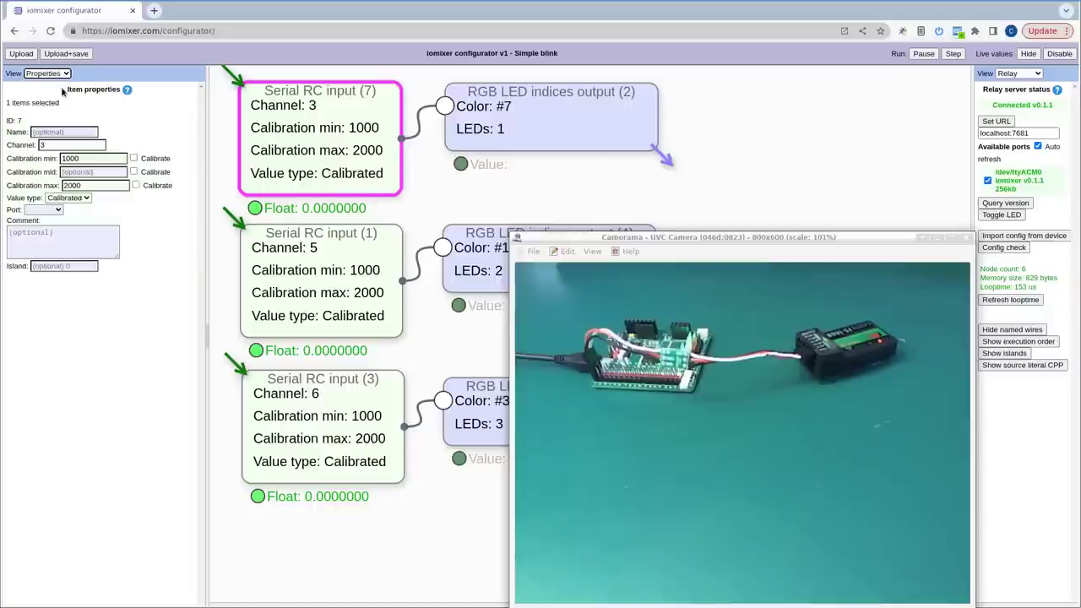
pyautogui.click(78, 200)
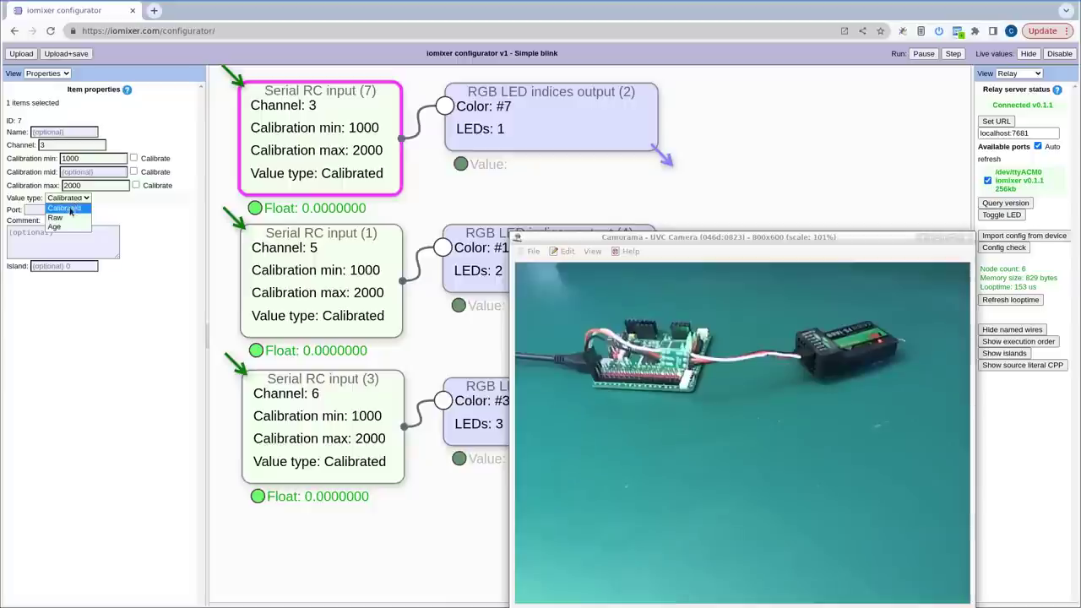
# - Set Serial RC input (7) to the Raw value type, upload, and select its calibration minimum
pyautogui.click(56, 218)
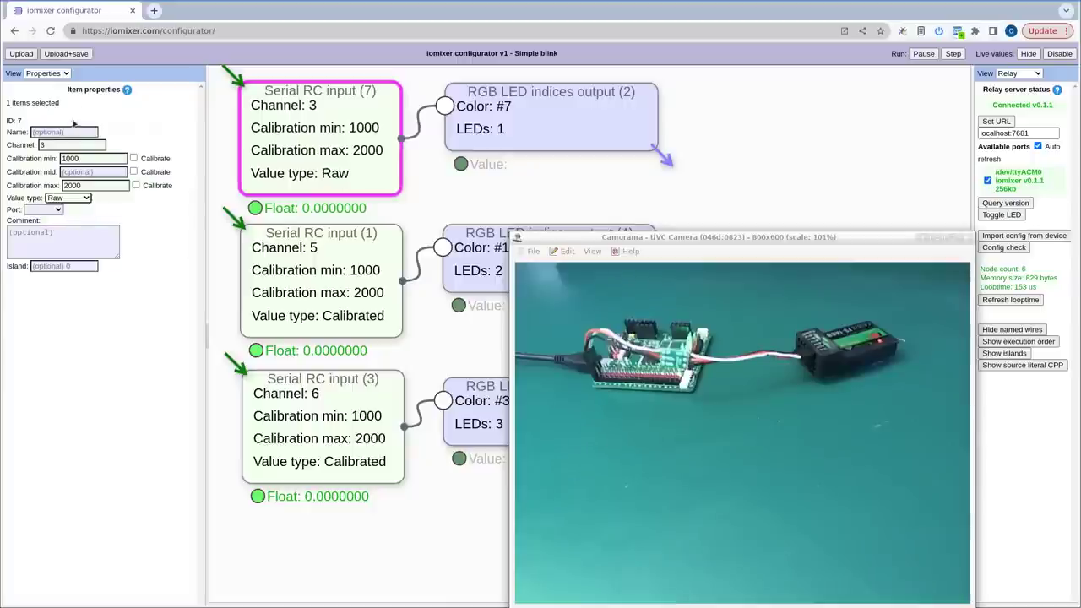
pyautogui.click(27, 54)
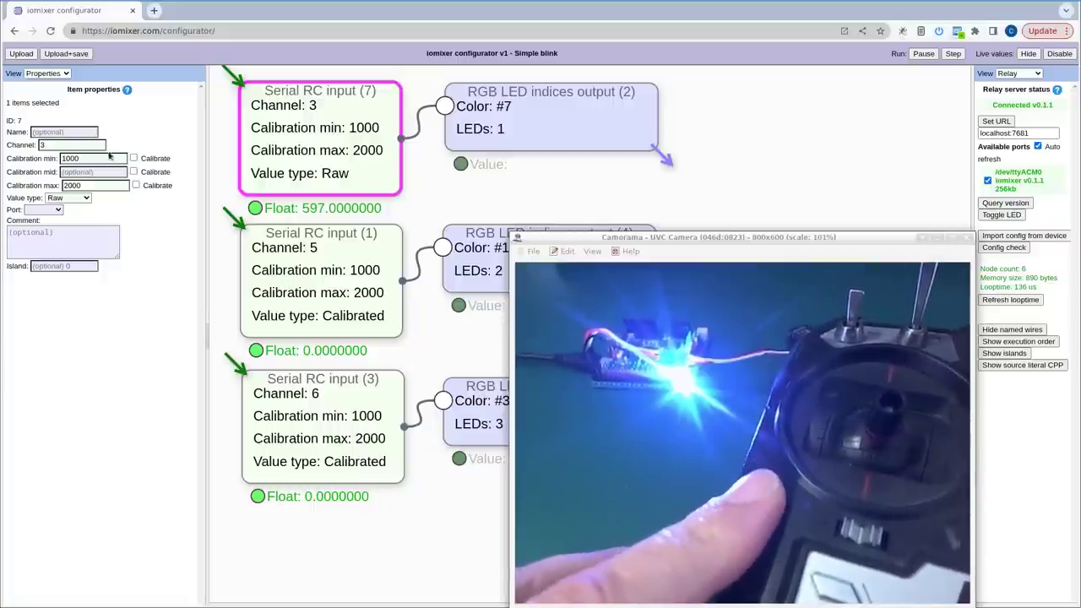
pyautogui.moveTo(93, 159); pyautogui.dragTo(49, 158)
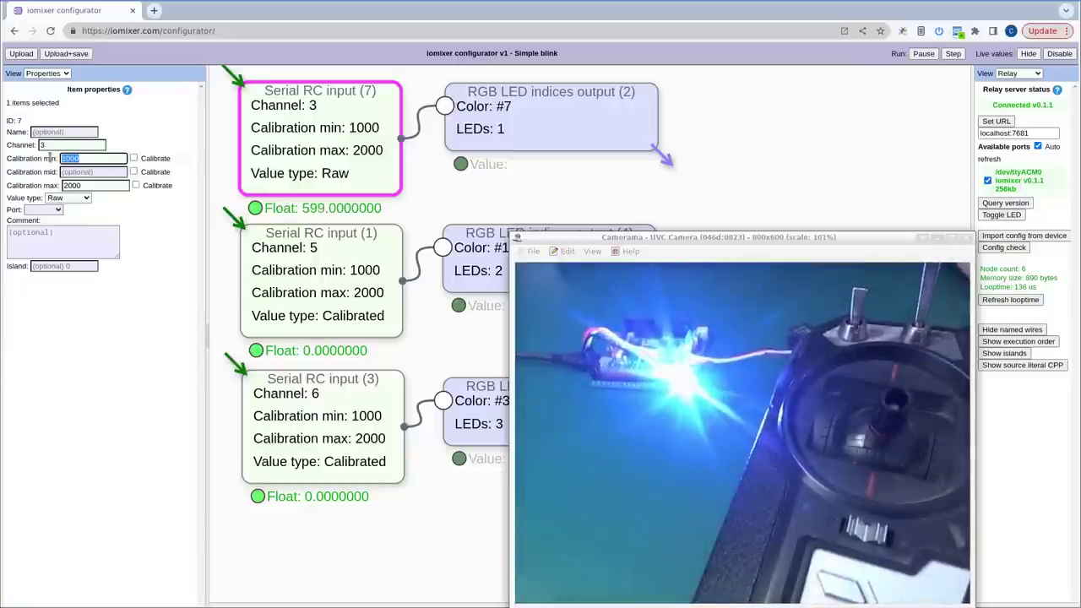
# - Clear both the calibration minimum and maximum values of Serial RC input (7)
pyautogui.press('BackSpace')
pyautogui.press('Tab')
pyautogui.press('Tab')
pyautogui.press('Tab')
pyautogui.press('Tab')
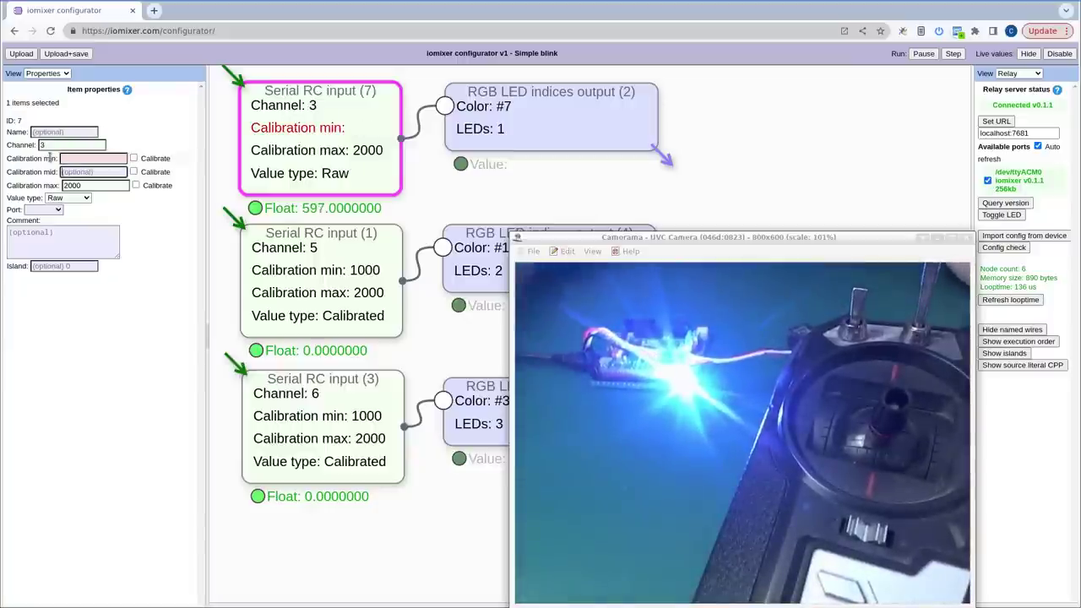
pyautogui.press('BackSpace')
pyautogui.press('Tab')
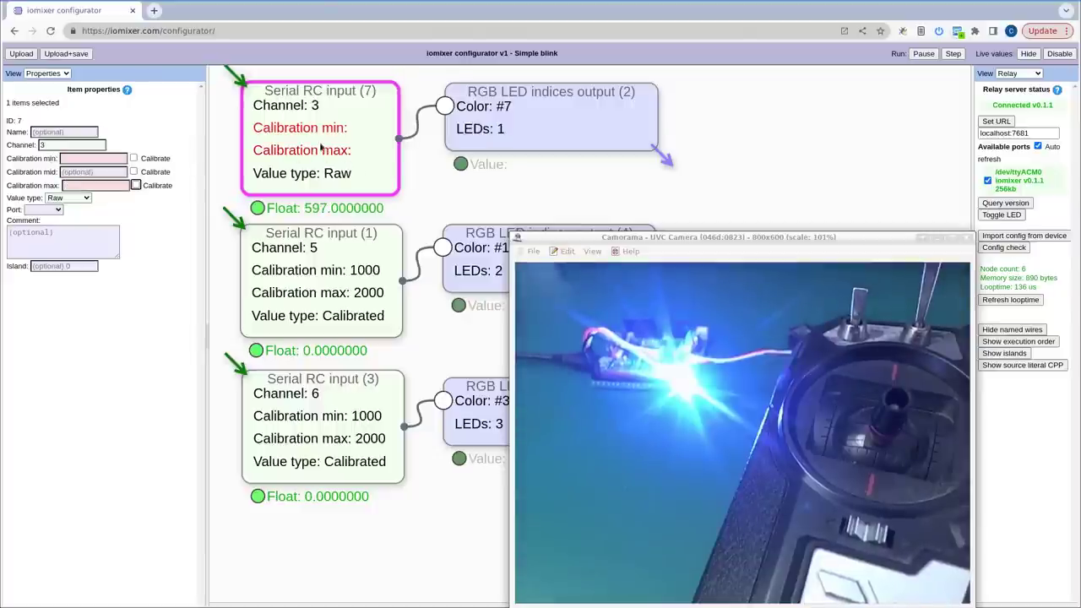
# - Capture calibration min and max (240–1807) from the stick, switch to Calibrated, and upload
pyautogui.click(133, 159)
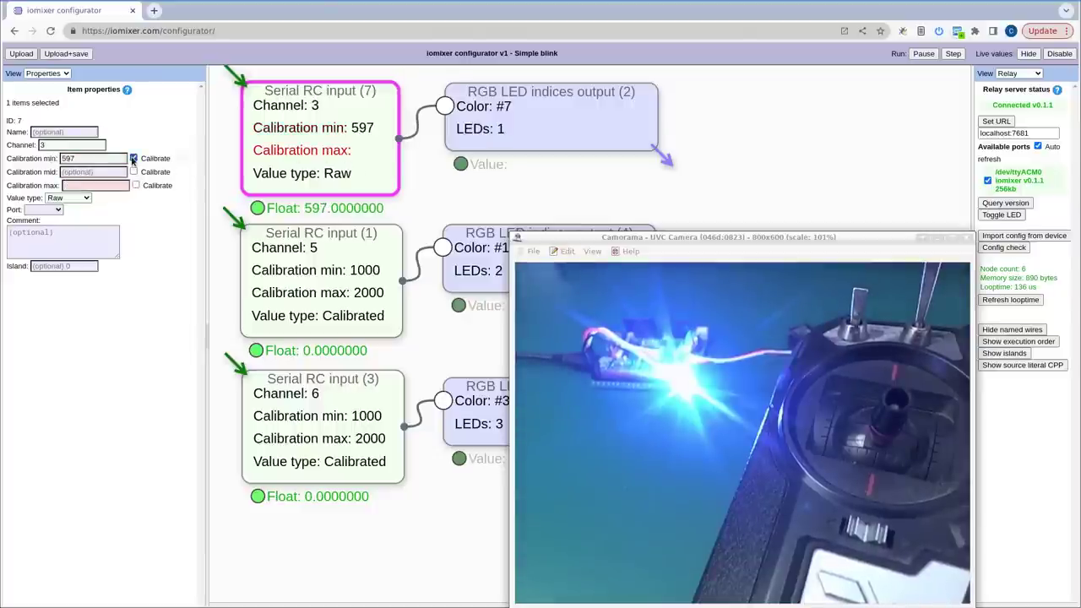
pyautogui.click(136, 186)
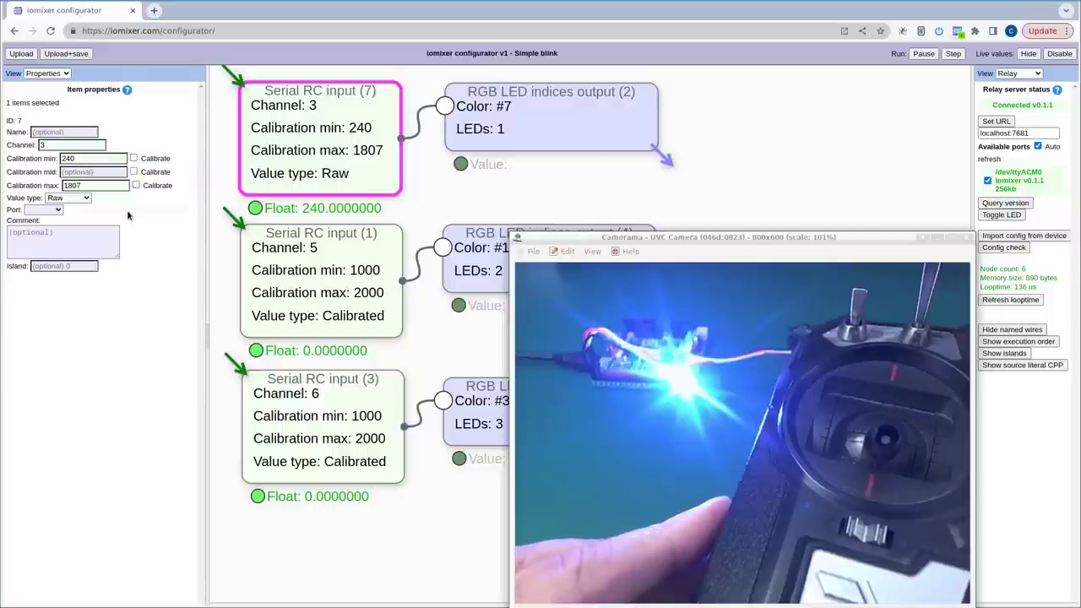
pyautogui.click(69, 198)
pyautogui.click(71, 209)
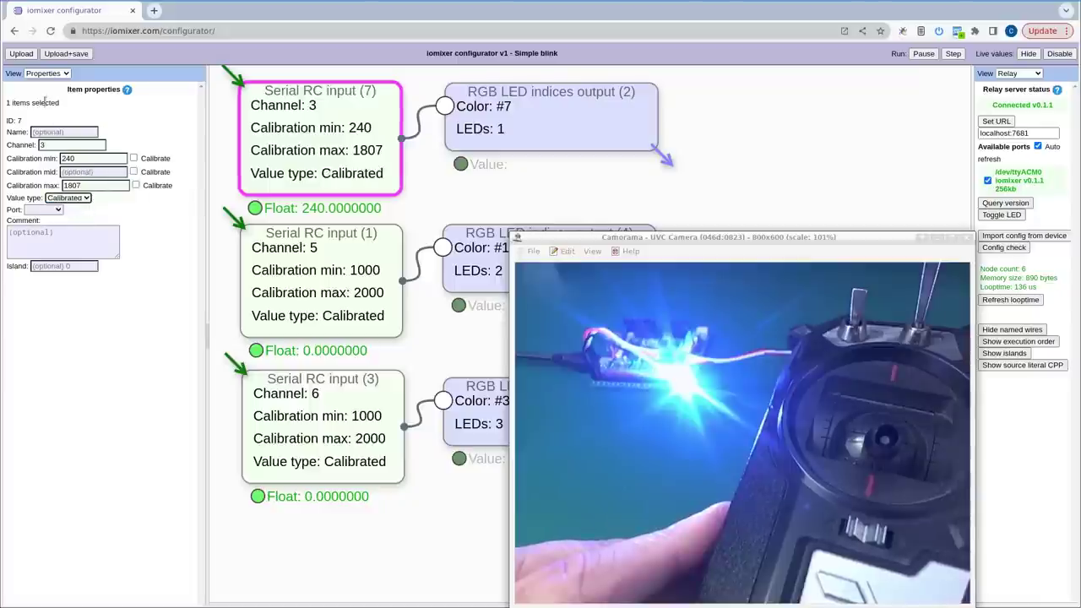
pyautogui.click(21, 54)
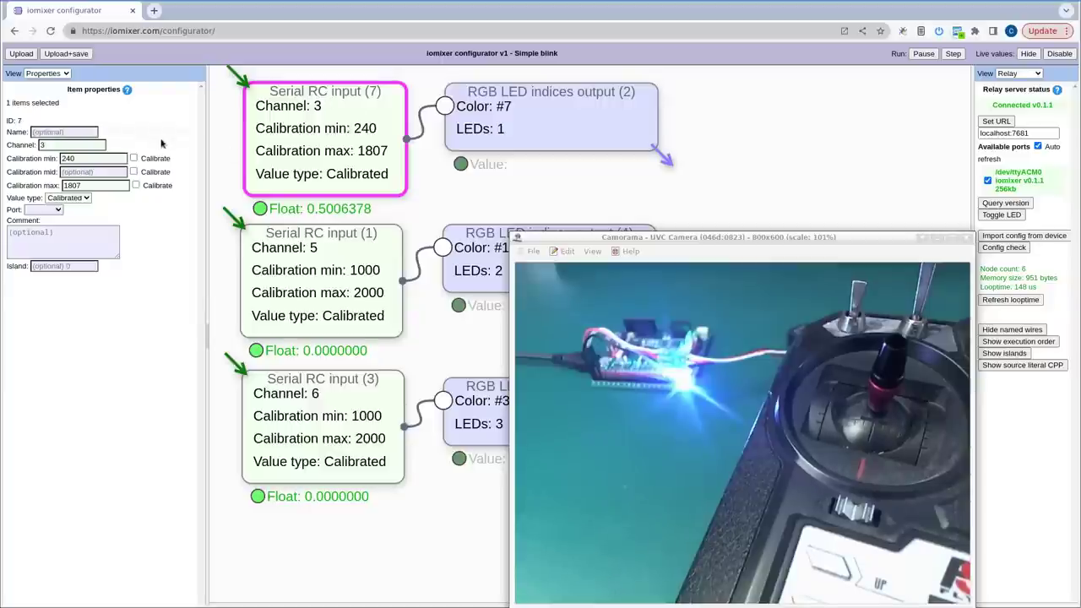
# - In the Features view, set UART 2's role to iBus and UART 3's role to SBUS
pyautogui.click(47, 74)
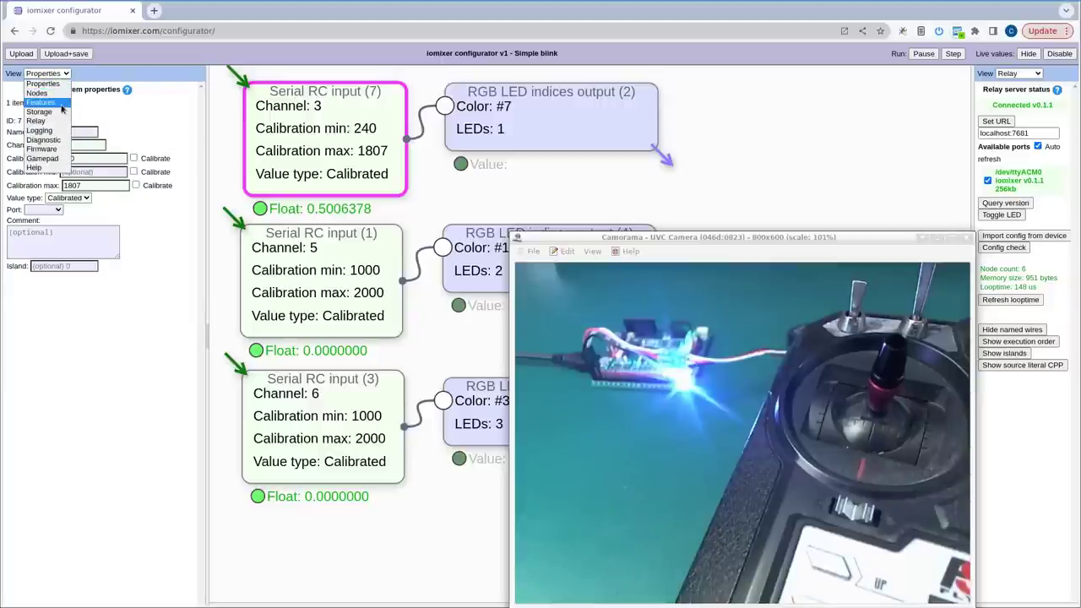
pyautogui.click(58, 106)
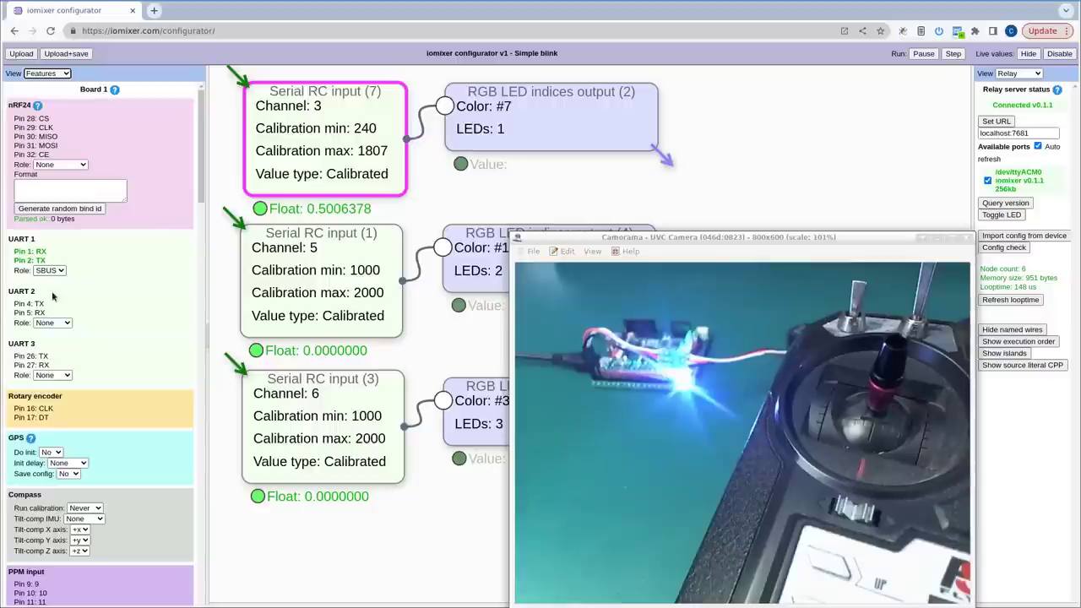
pyautogui.click(53, 326)
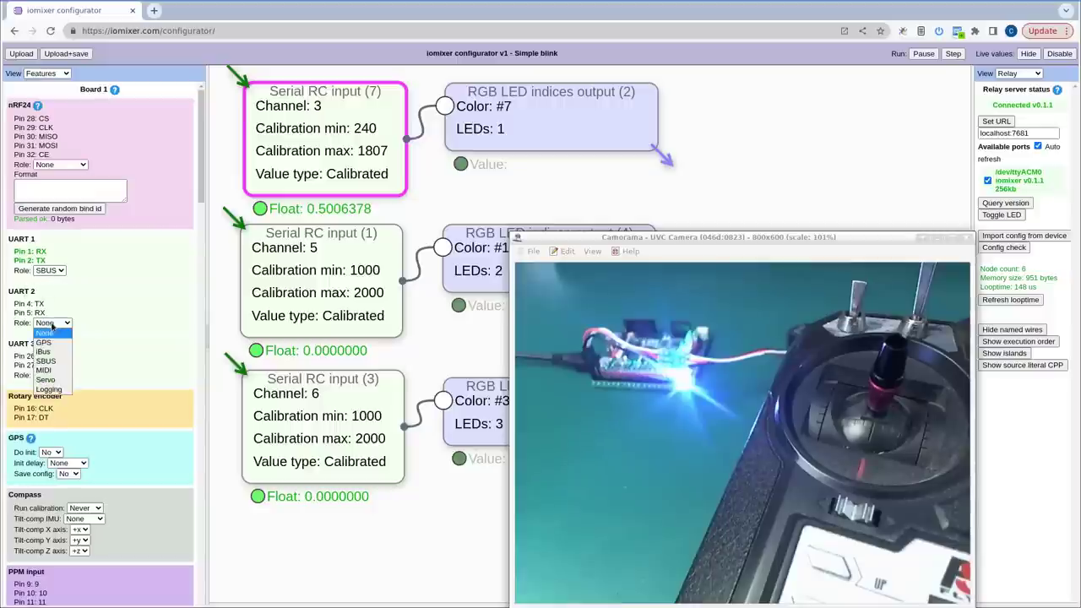
pyautogui.click(54, 351)
pyautogui.click(58, 377)
pyautogui.click(64, 414)
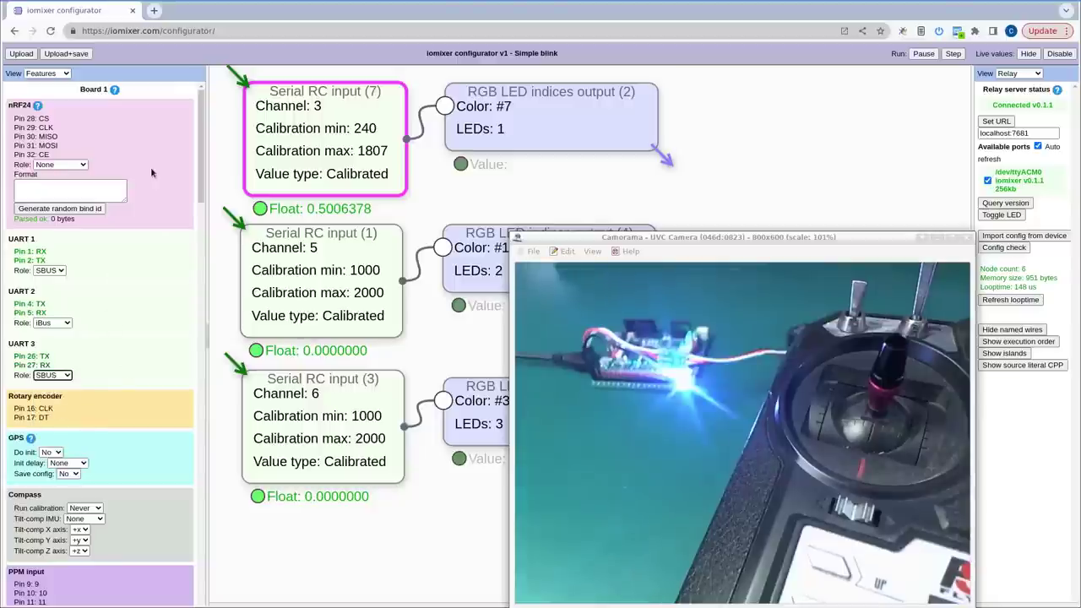
pyautogui.moveTo(321, 168)
pyautogui.mouseDown()
pyautogui.moveTo(321, 136)
pyautogui.moveTo(321, 171)
pyautogui.mouseUp()
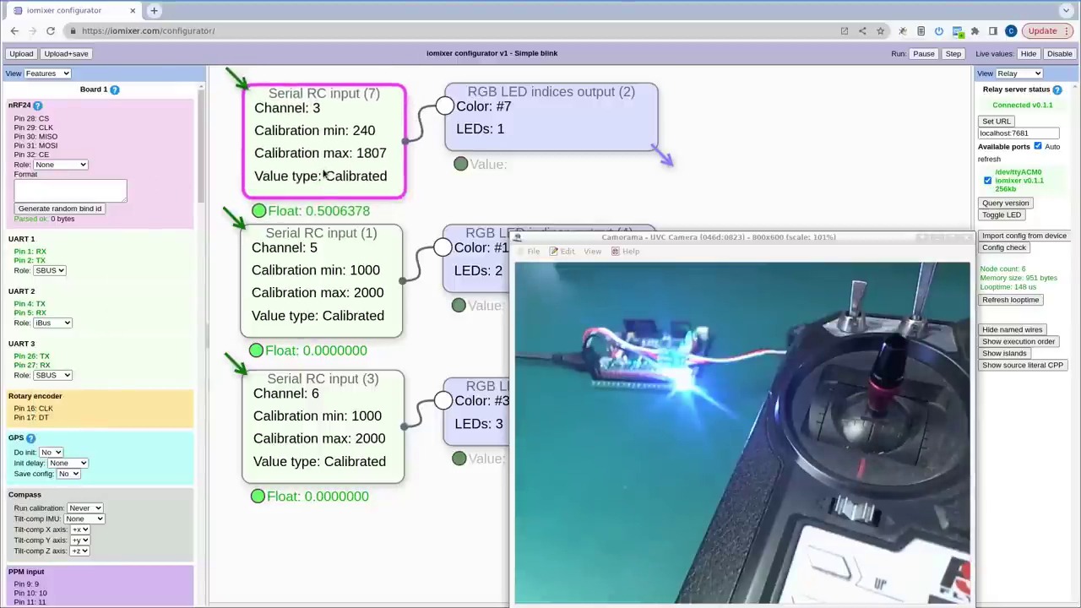
# - Back in Properties, set Serial RC input (7)'s Port to UART 2
pyautogui.click(51, 74)
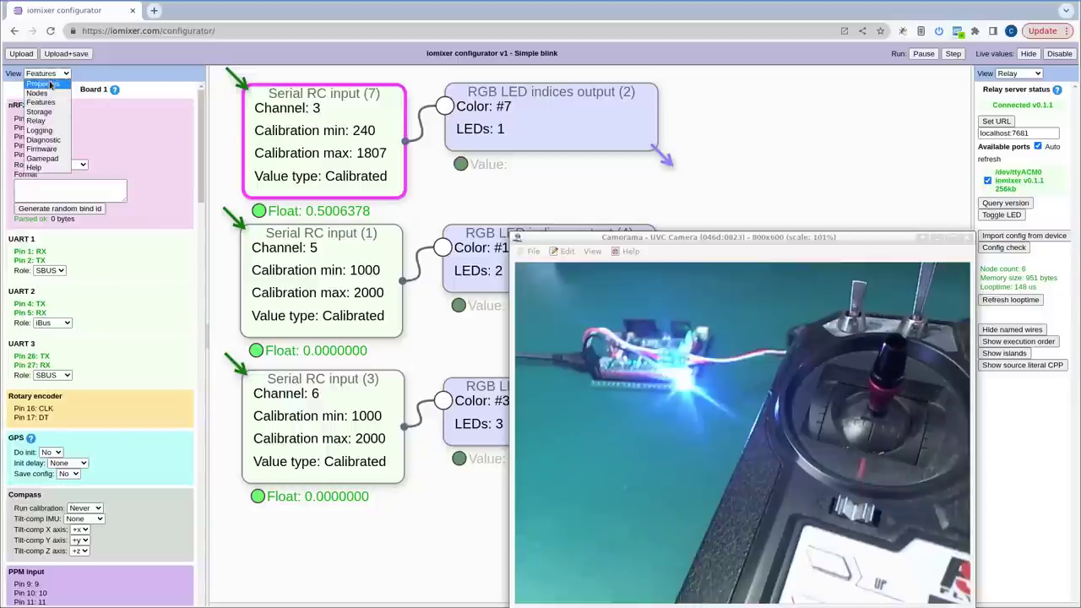
pyautogui.click(49, 83)
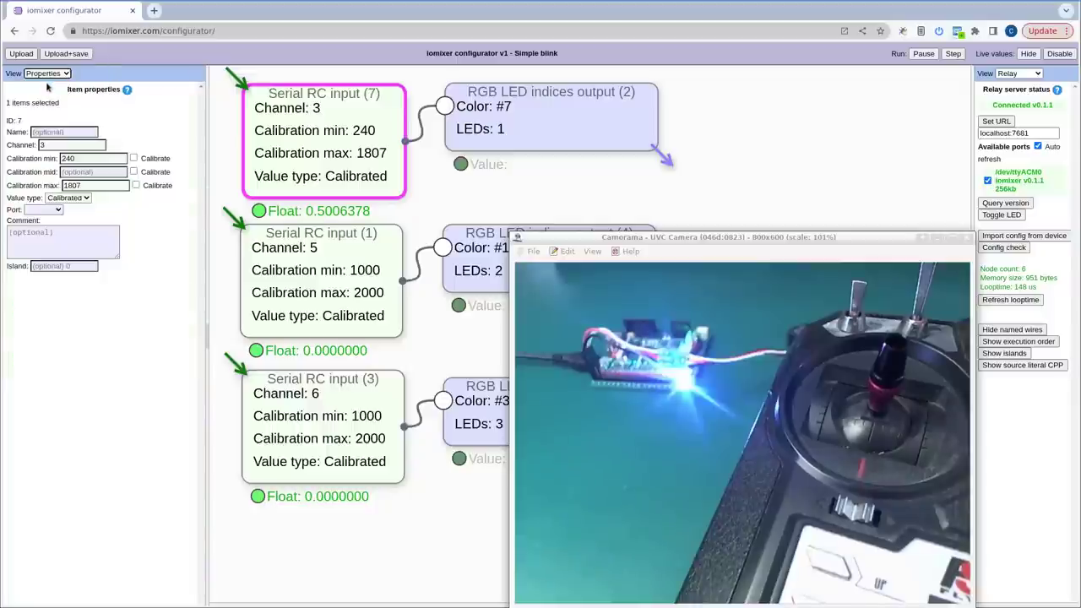
pyautogui.click(53, 212)
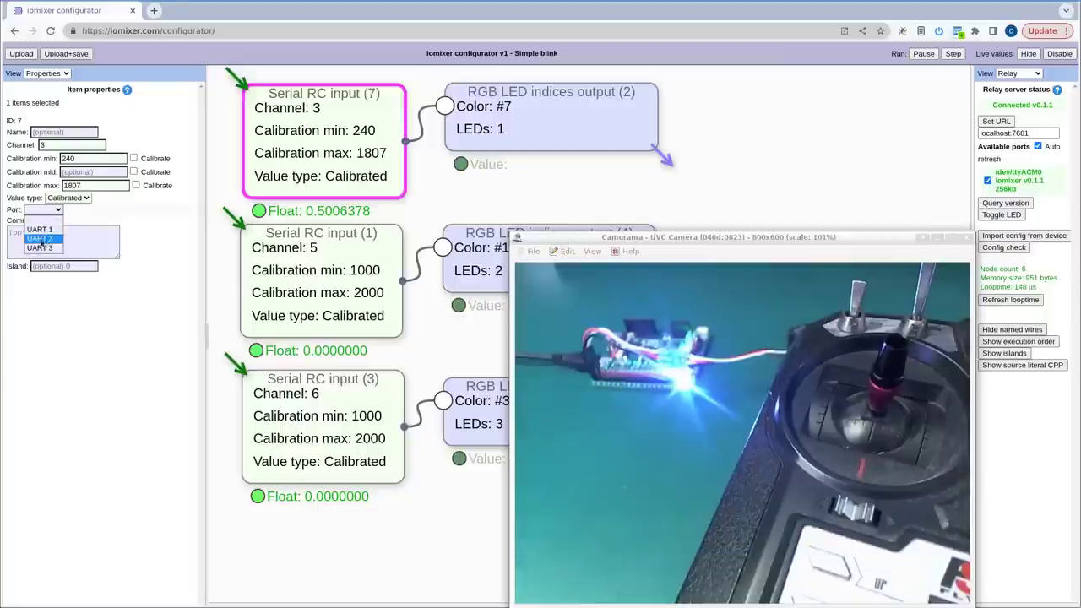
pyautogui.click(39, 239)
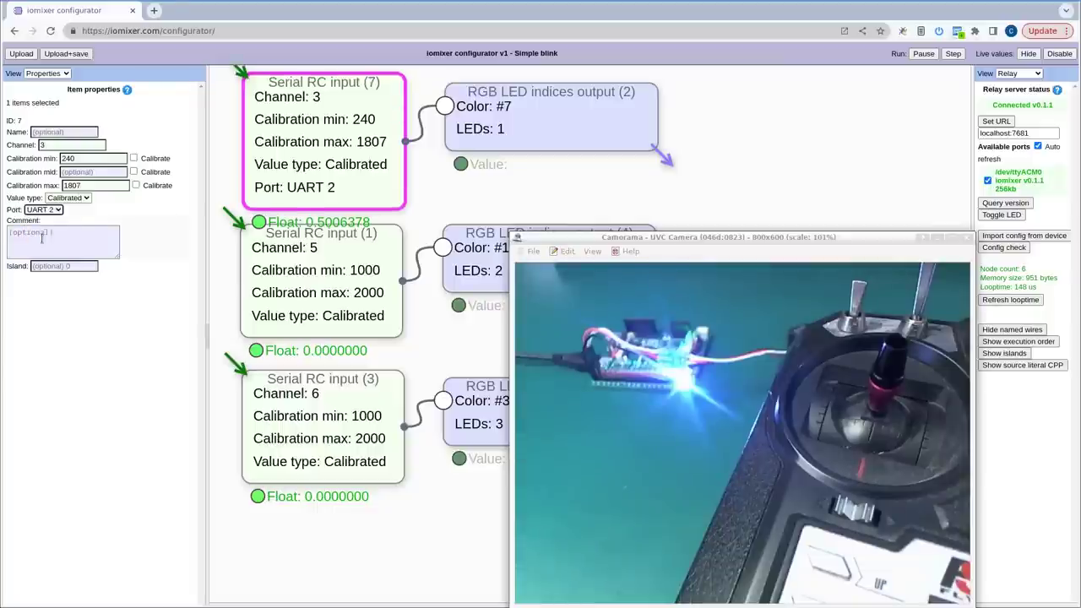
# - Nudge the Serial RC input (7) and Servo PWM input (1), (2), (3) nodes into alignment
pyautogui.moveTo(314, 193); pyautogui.dragTo(318, 193)
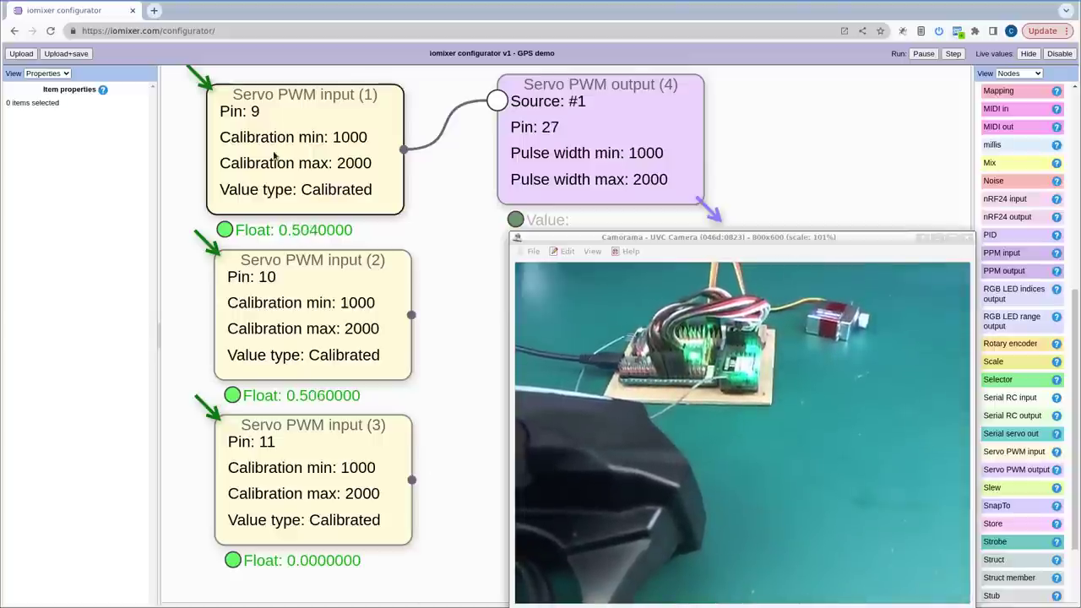
pyautogui.moveTo(287, 152); pyautogui.dragTo(288, 135)
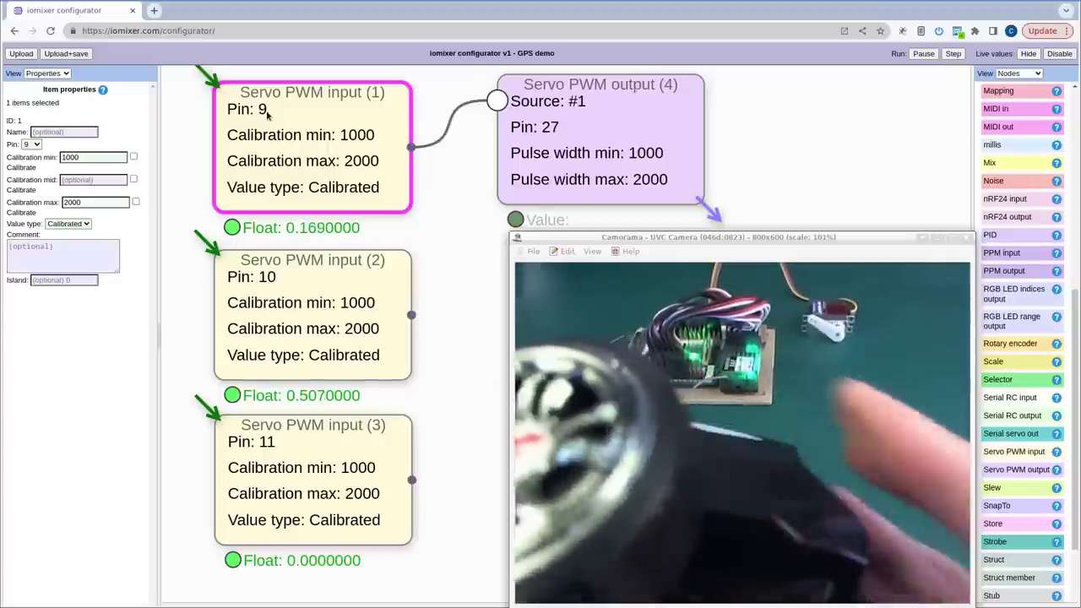
pyautogui.moveTo(270, 254); pyautogui.dragTo(272, 250)
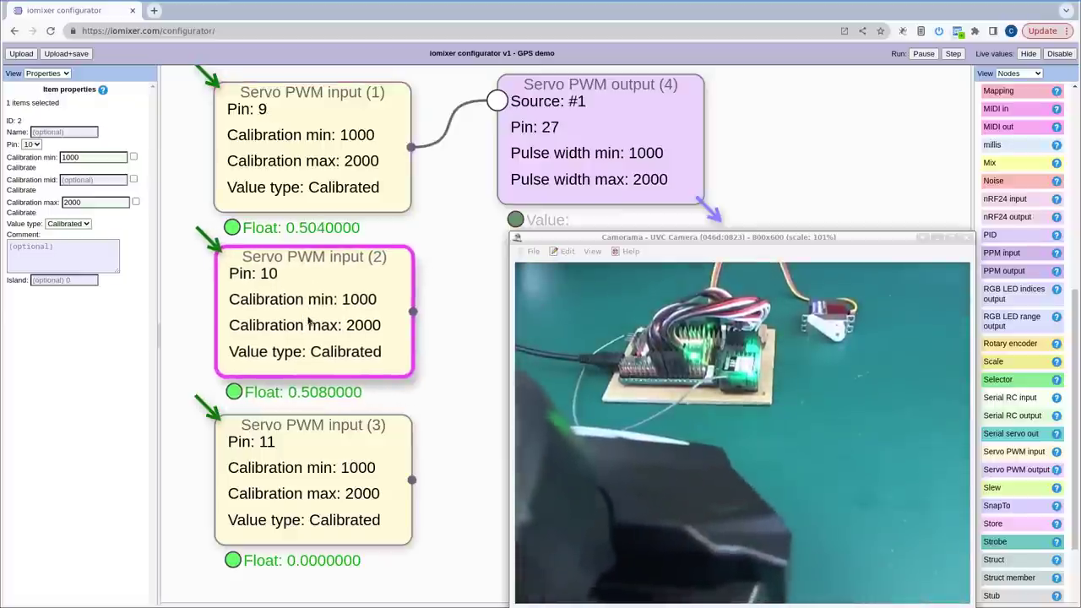
pyautogui.moveTo(303, 479); pyautogui.dragTo(307, 479)
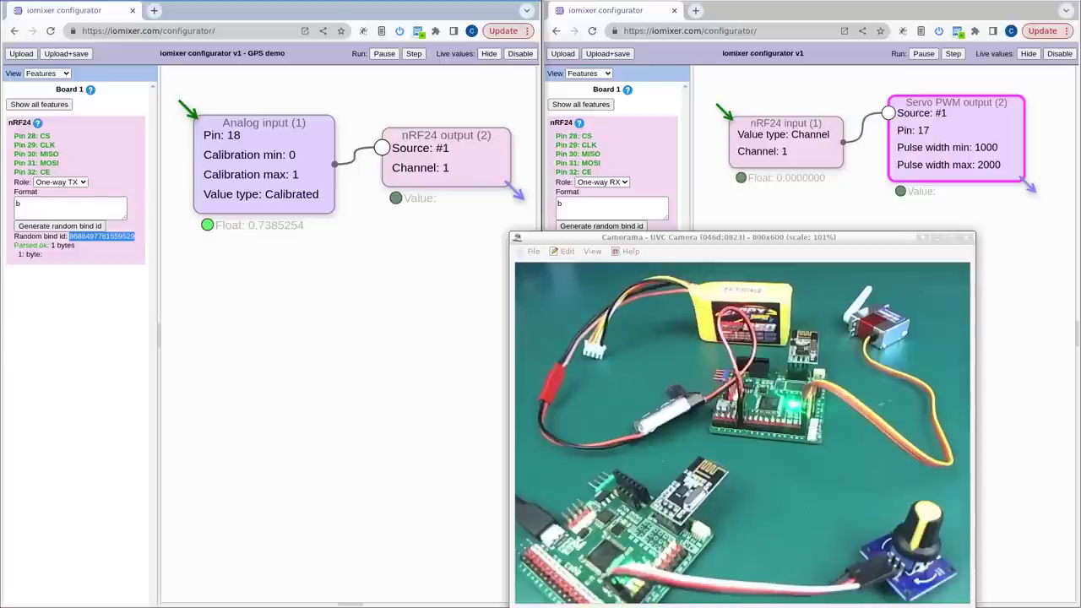
pyautogui.moveTo(372, 285); pyautogui.dragTo(366, 282)
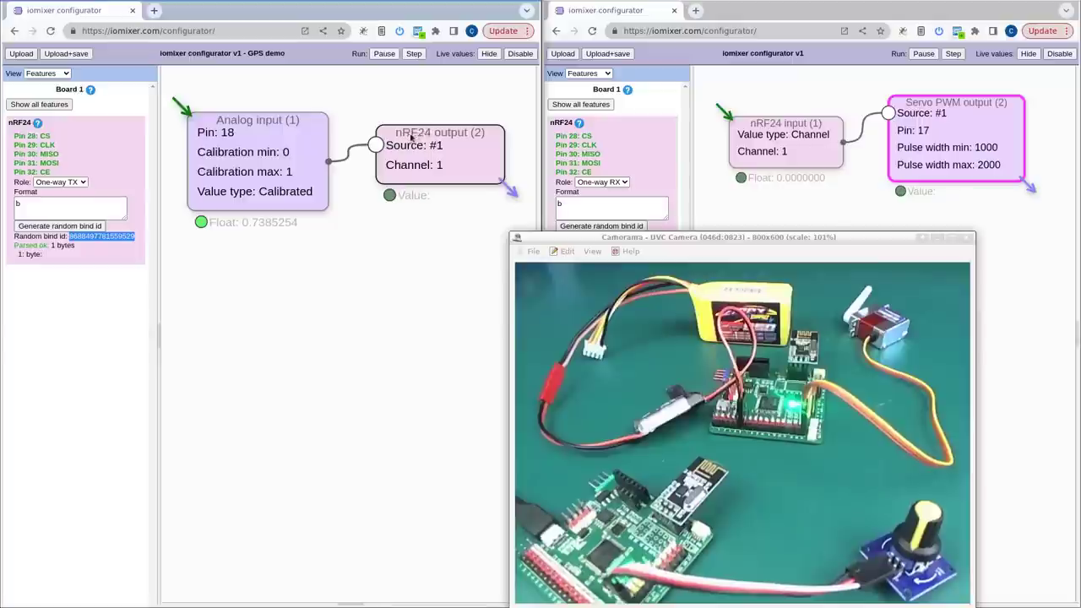
pyautogui.moveTo(450, 137); pyautogui.dragTo(435, 143)
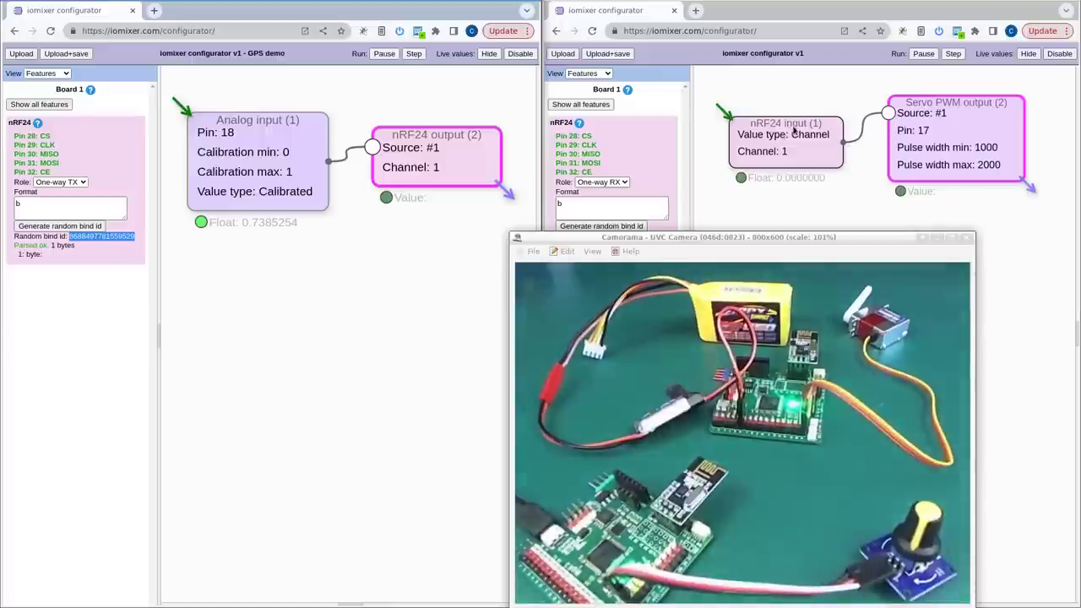
pyautogui.moveTo(791, 131); pyautogui.dragTo(792, 139)
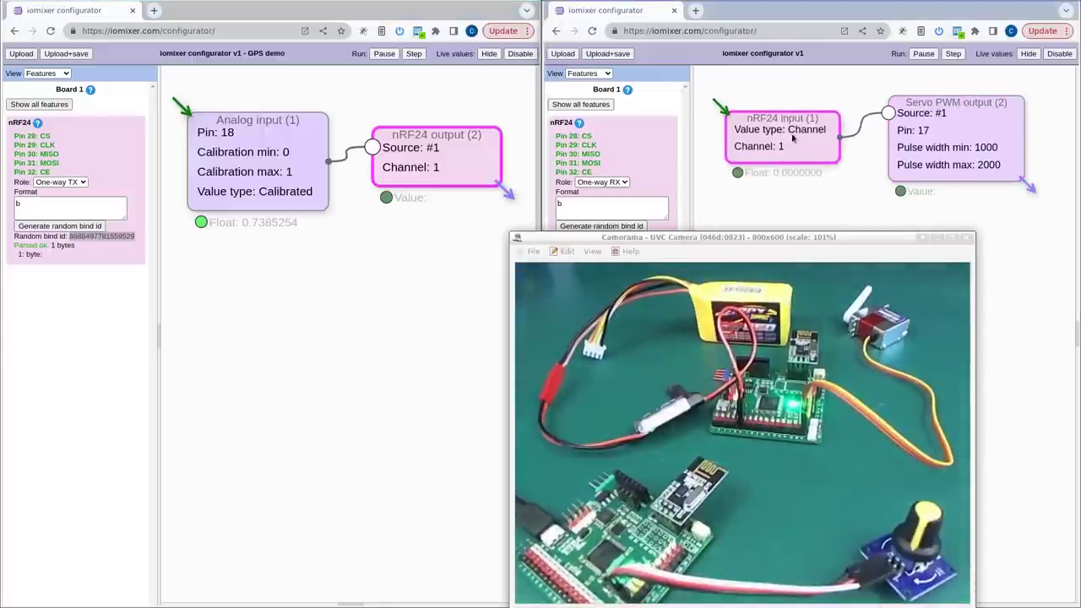
pyautogui.click(936, 150)
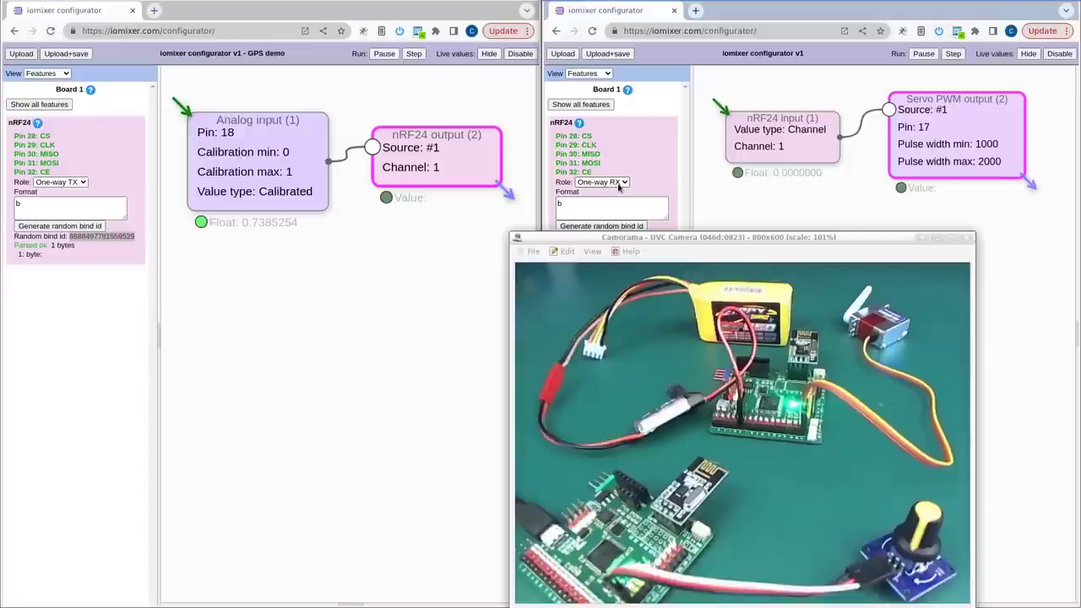
pyautogui.click(24, 205)
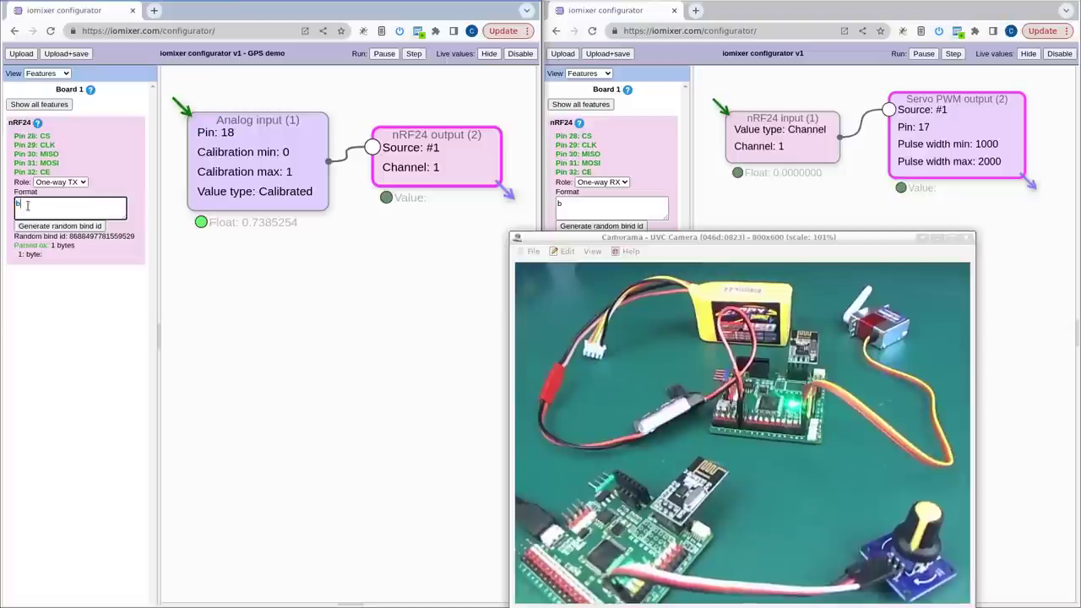
pyautogui.doubleClick(564, 205)
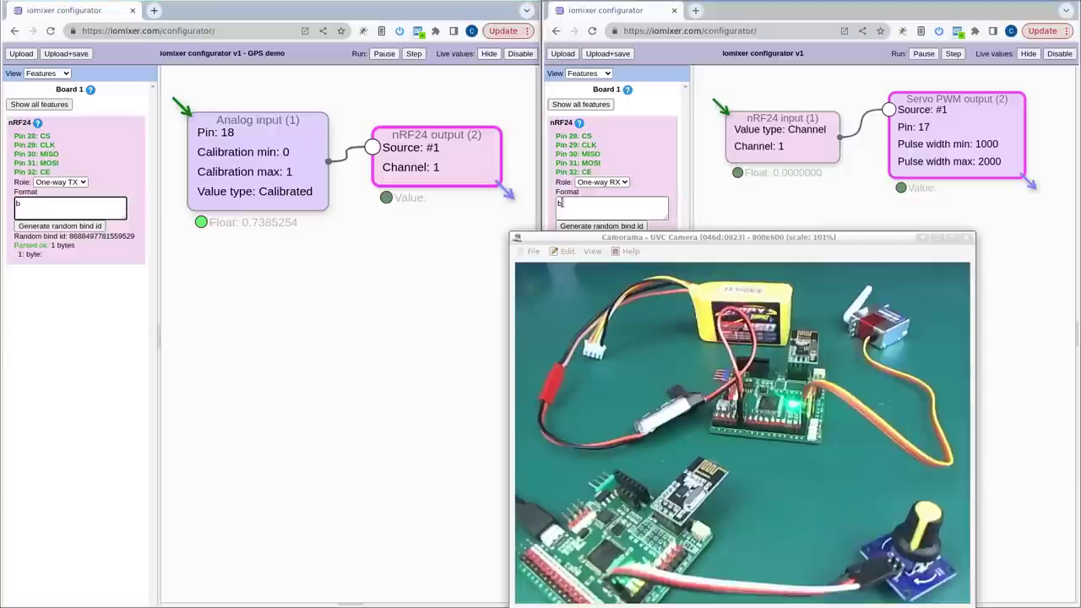
pyautogui.write('b')
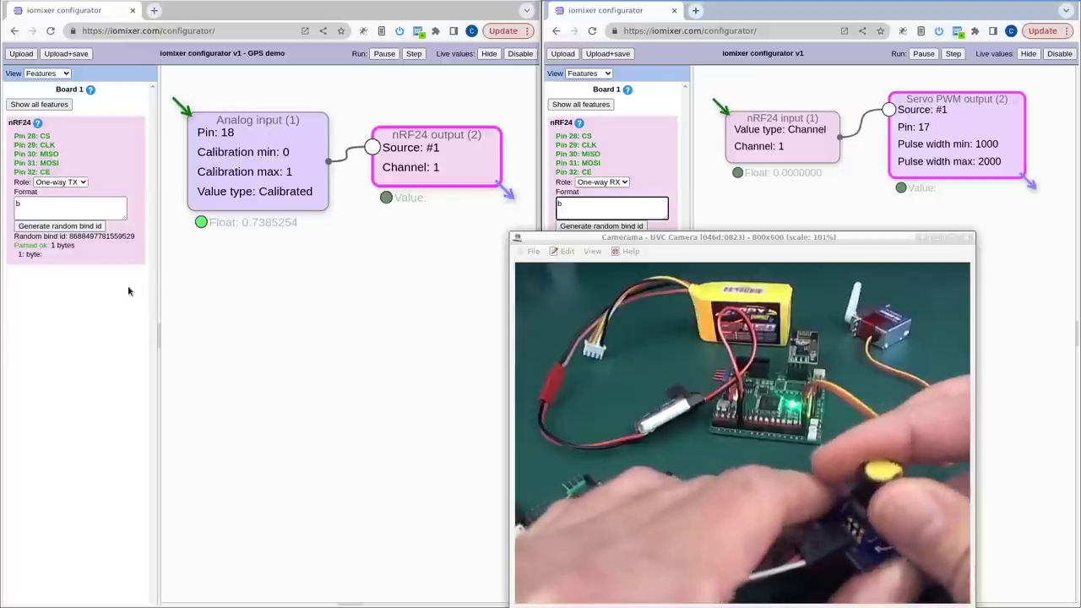
pyautogui.click(205, 224)
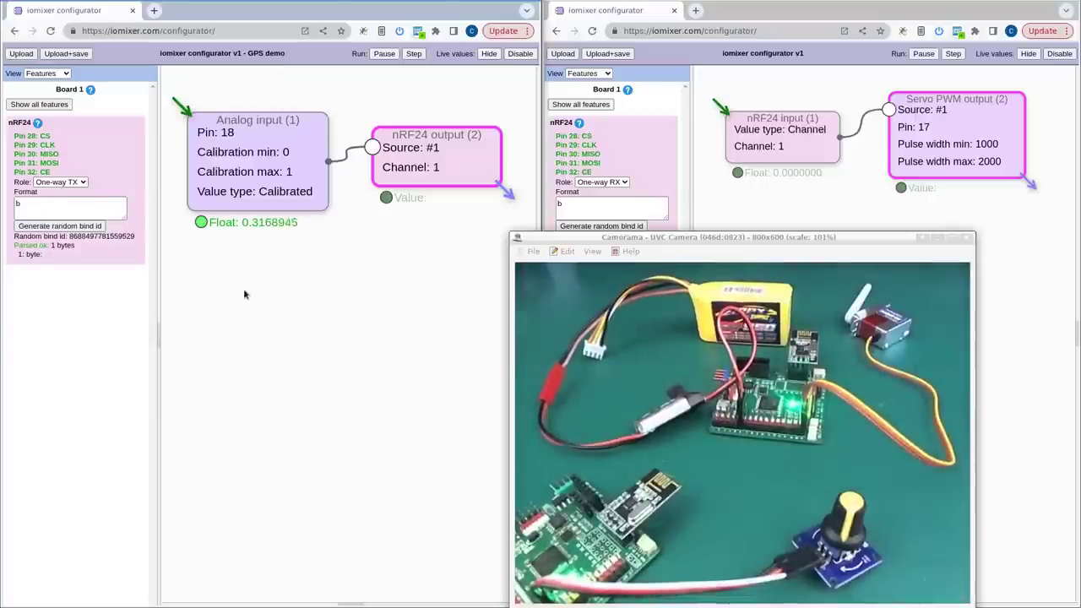
pyautogui.doubleClick(20, 205)
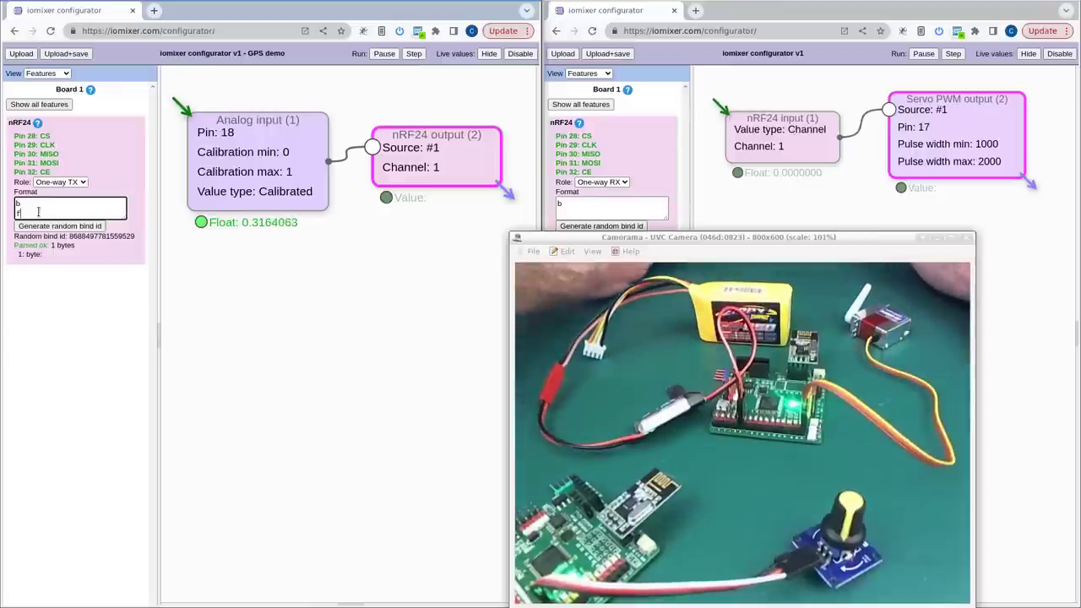
pyautogui.write('f')
pyautogui.press('Return')
pyautogui.scroll(1, 38, 211)
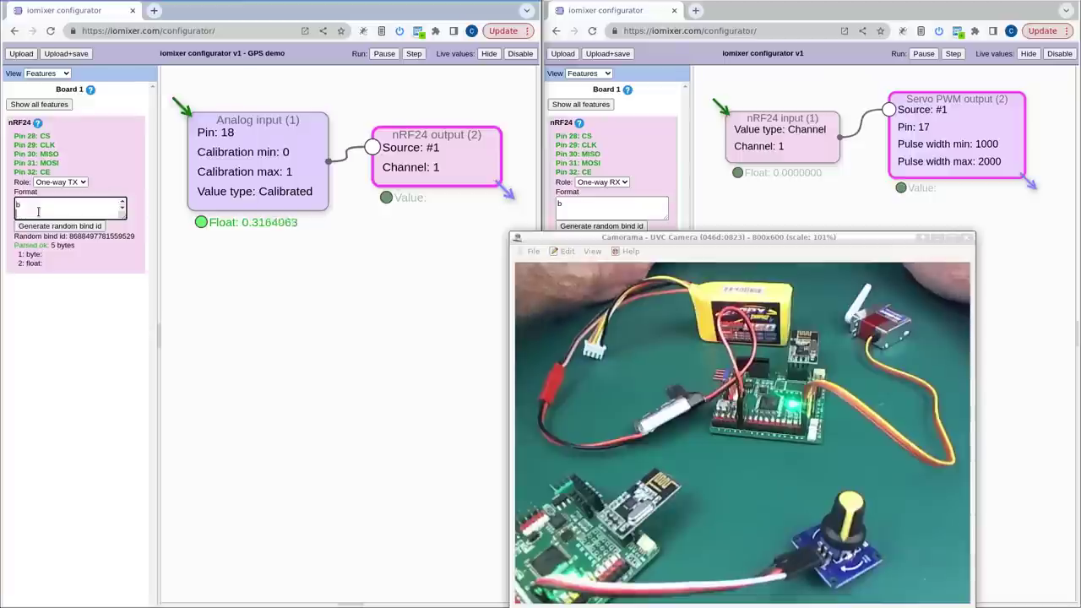
pyautogui.write('b')
pyautogui.press('Return')
pyautogui.moveTo(124, 217); pyautogui.dragTo(131, 252)
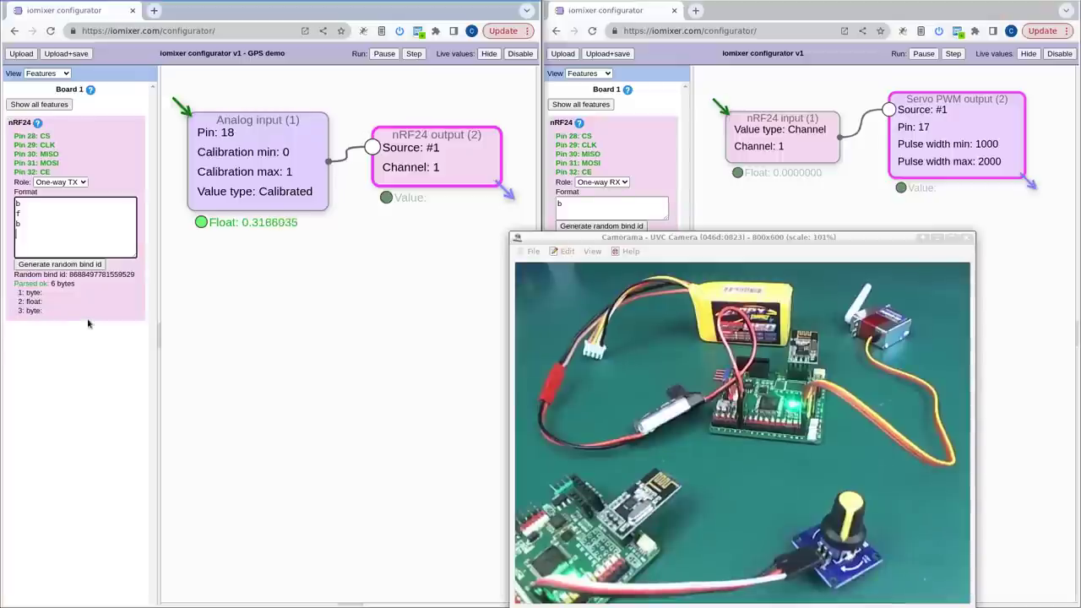
pyautogui.click(558, 211)
pyautogui.moveTo(28, 226); pyautogui.dragTo(14, 203)
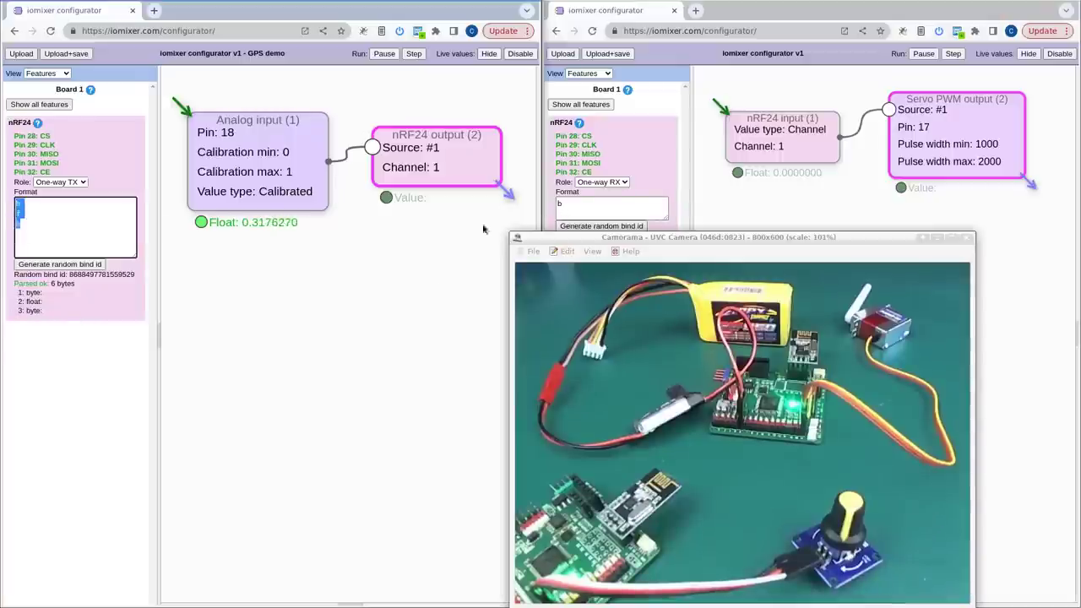
pyautogui.click(53, 286)
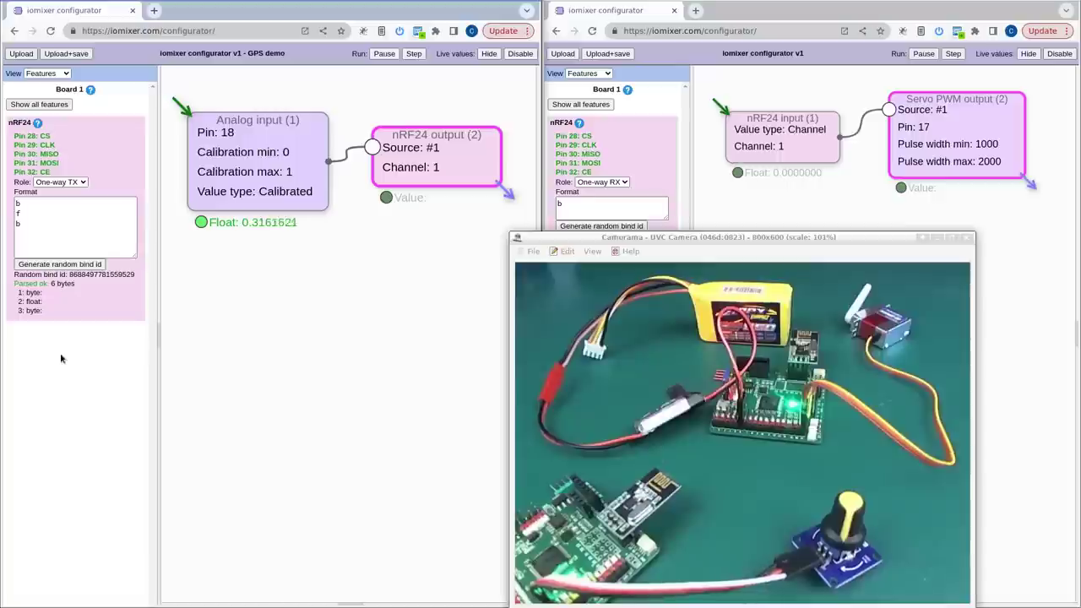
pyautogui.doubleClick(30, 302)
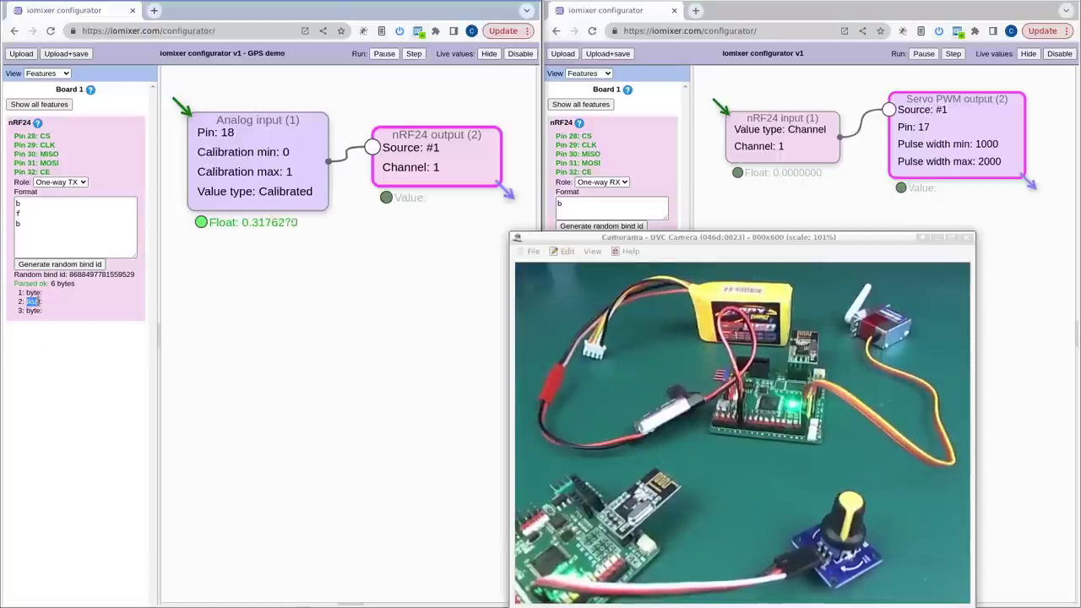
pyautogui.click(40, 343)
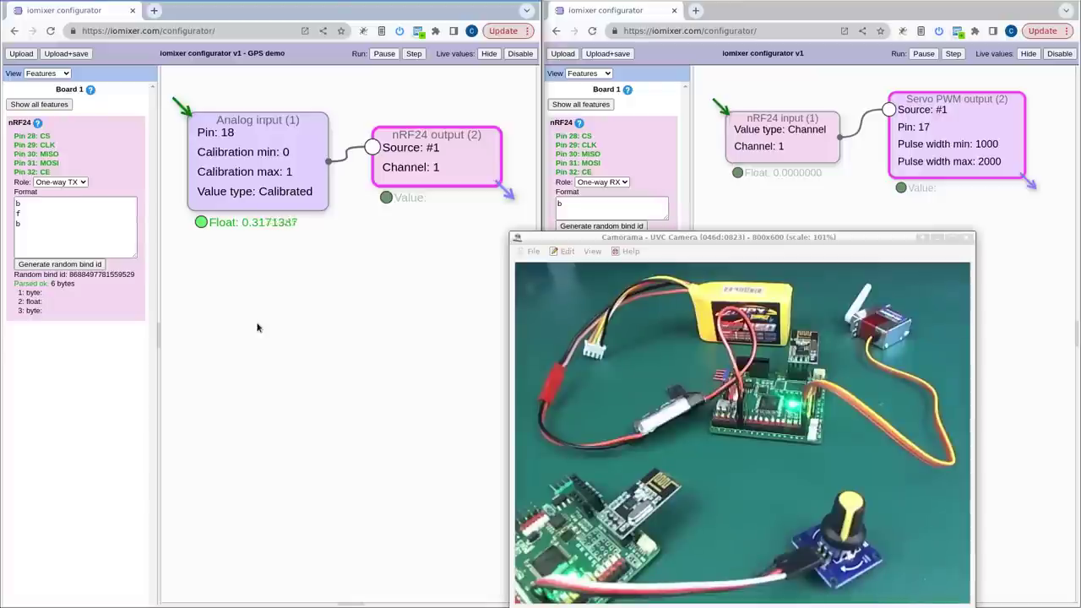
pyautogui.moveTo(29, 213); pyautogui.dragTo(2, 214)
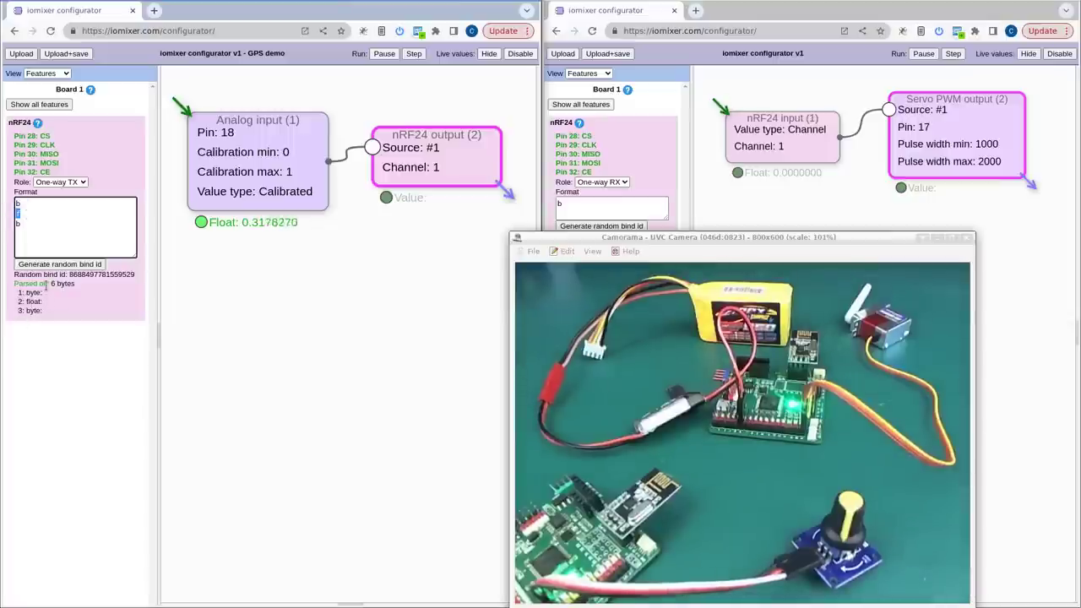
pyautogui.moveTo(50, 285); pyautogui.dragTo(64, 286)
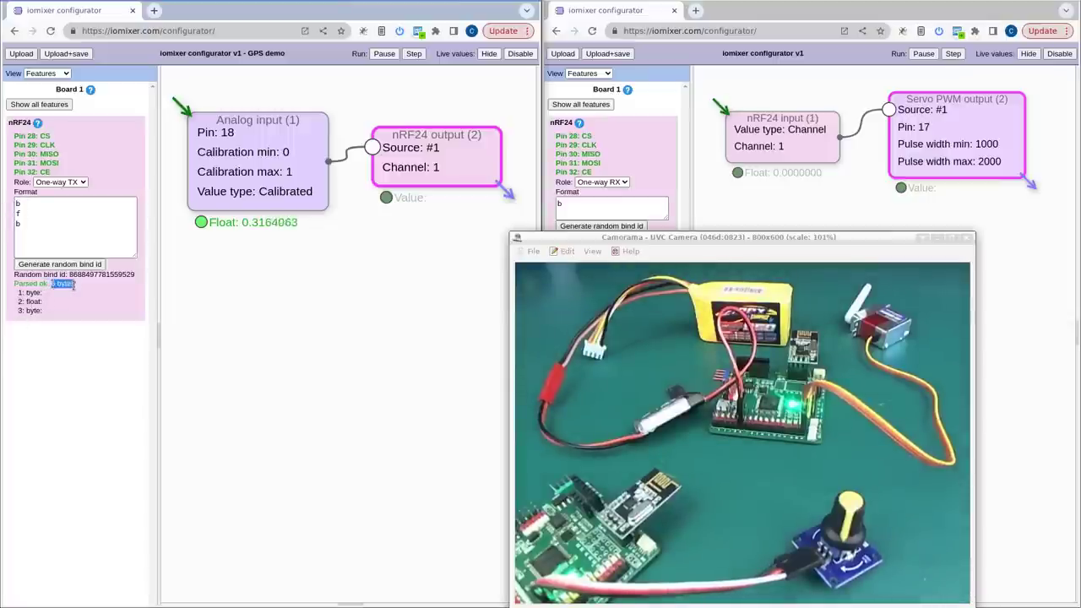
pyautogui.moveTo(57, 293); pyautogui.dragTo(64, 318)
pyautogui.click(57, 368)
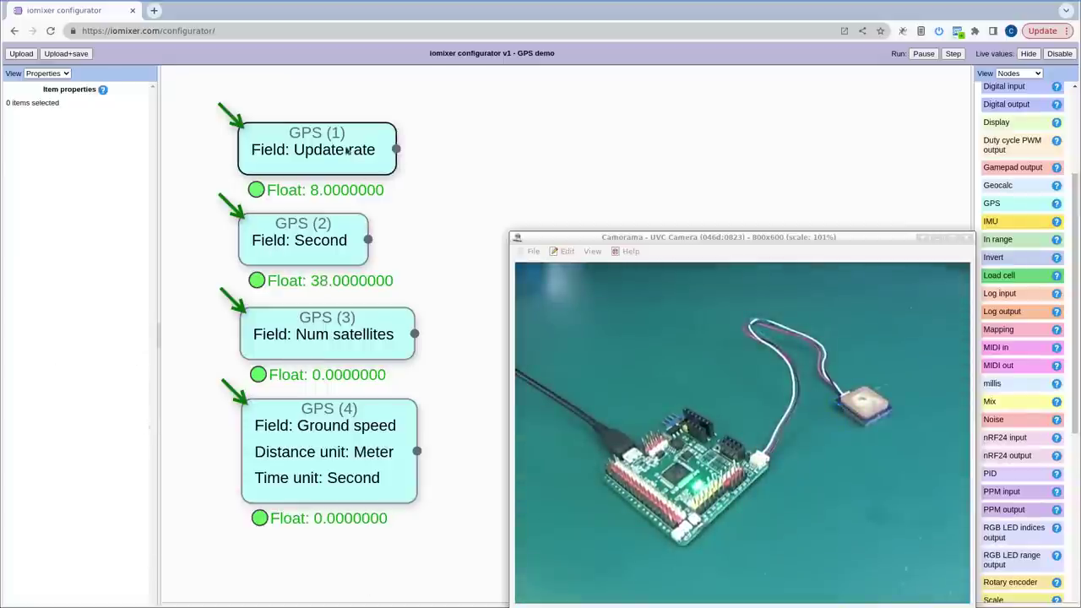
# - Select the Update rate GPS node to inspect its properties
pyautogui.moveTo(316, 154); pyautogui.dragTo(313, 157)
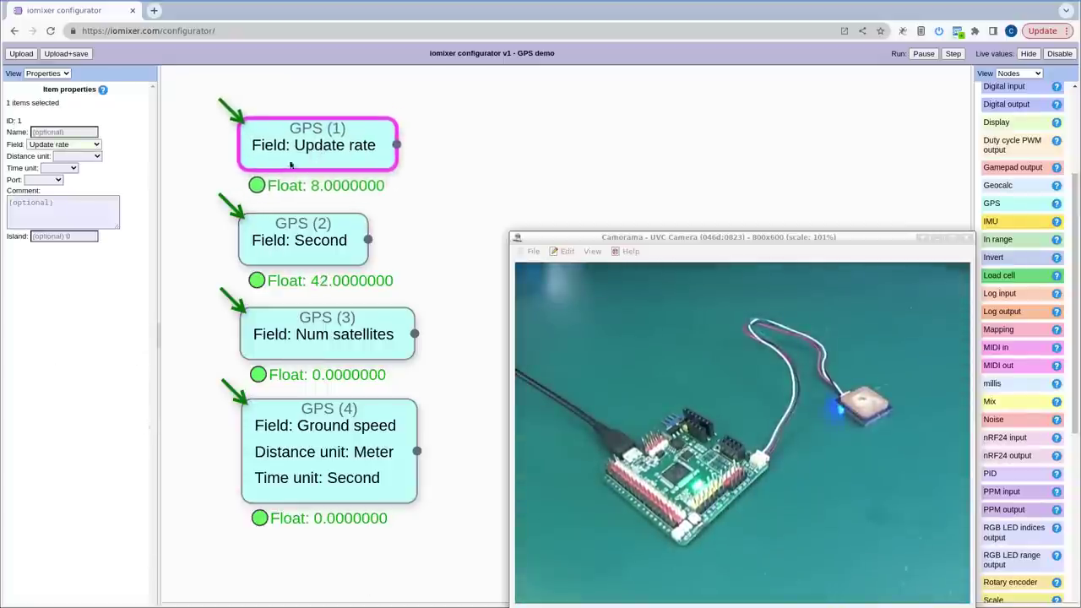
pyautogui.click(75, 145)
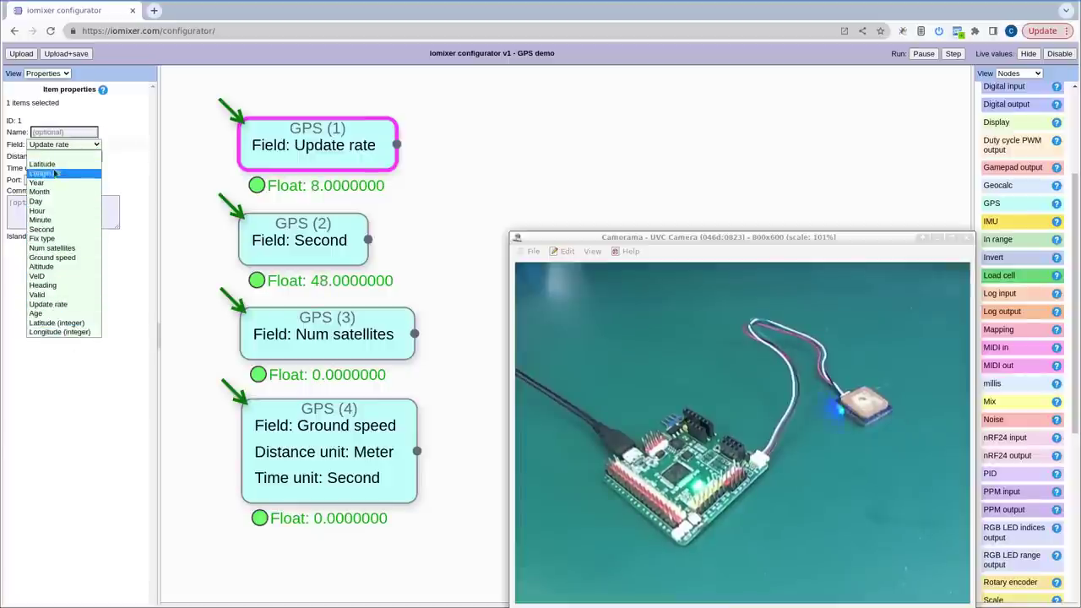
pyautogui.click(88, 353)
pyautogui.click(437, 133)
pyautogui.click(346, 152)
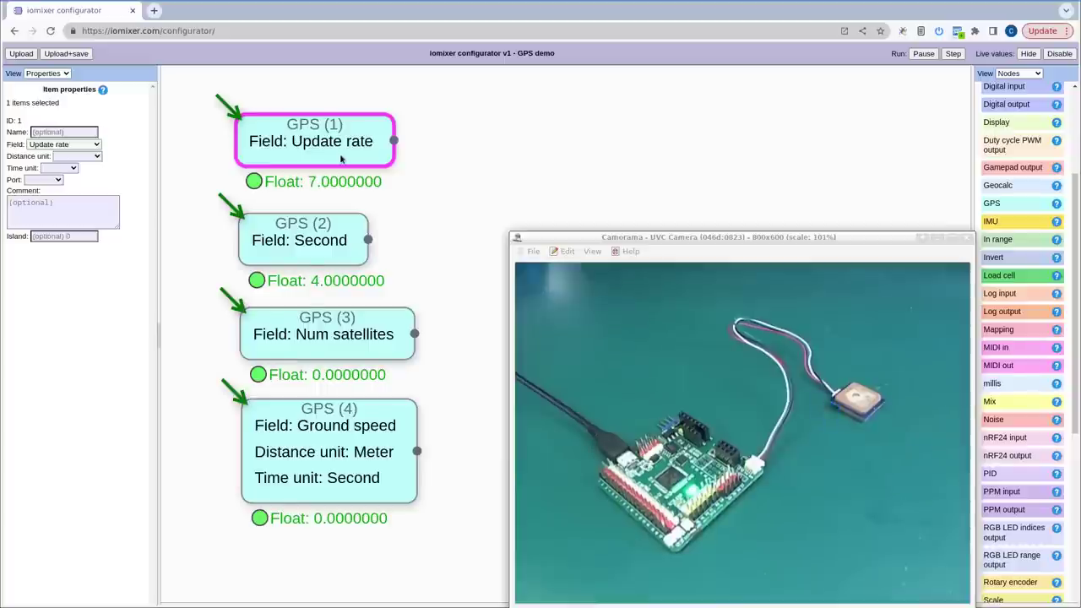
pyautogui.moveTo(324, 162); pyautogui.dragTo(331, 158)
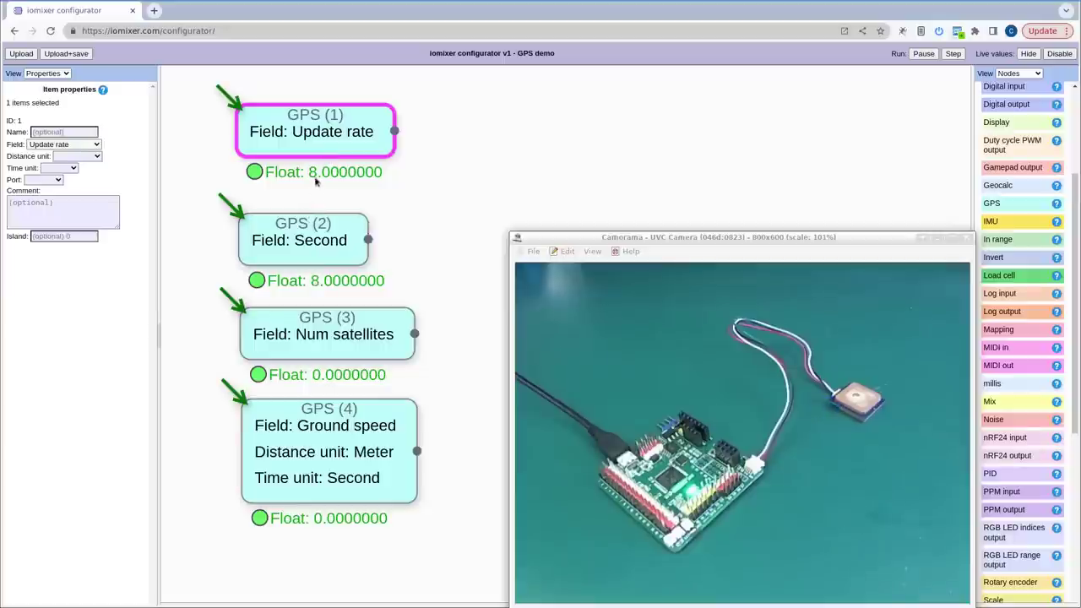
pyautogui.moveTo(306, 258); pyautogui.dragTo(309, 253)
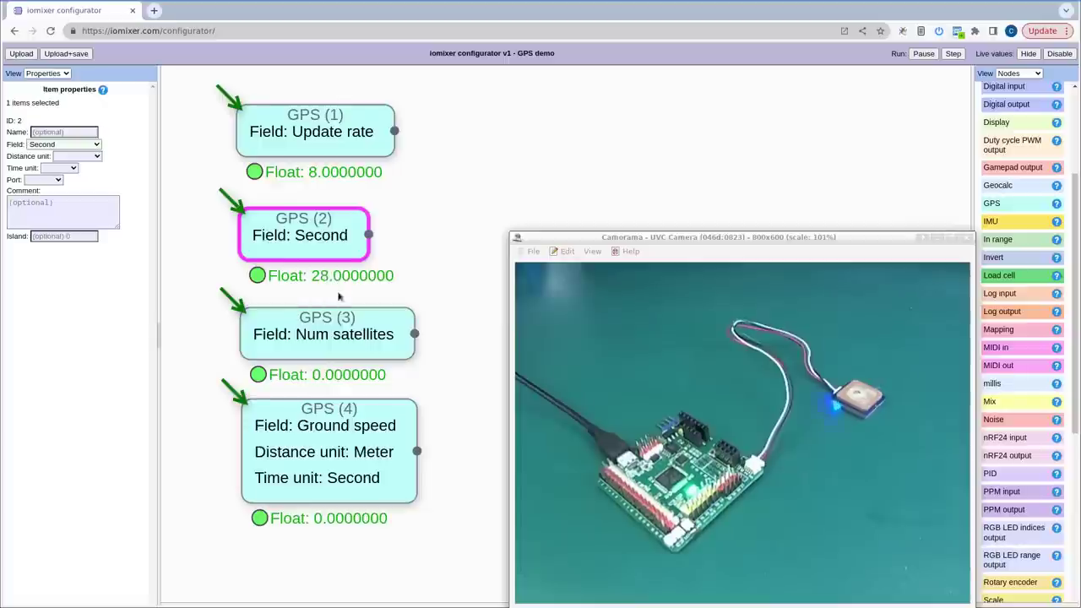
pyautogui.click(329, 336)
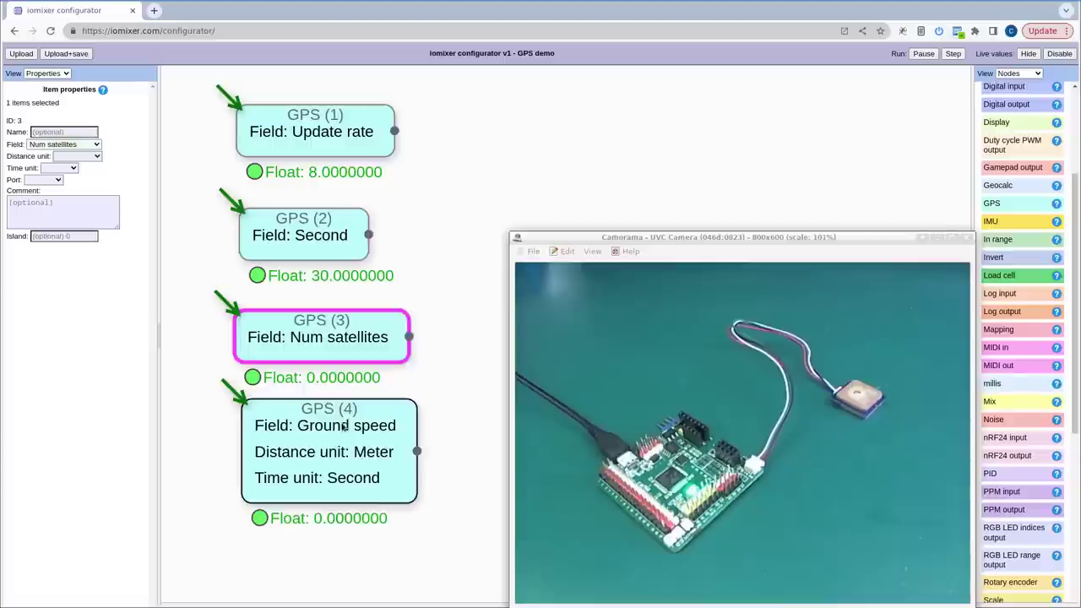
pyautogui.press('Tab')
pyautogui.click(314, 340)
pyautogui.click(336, 451)
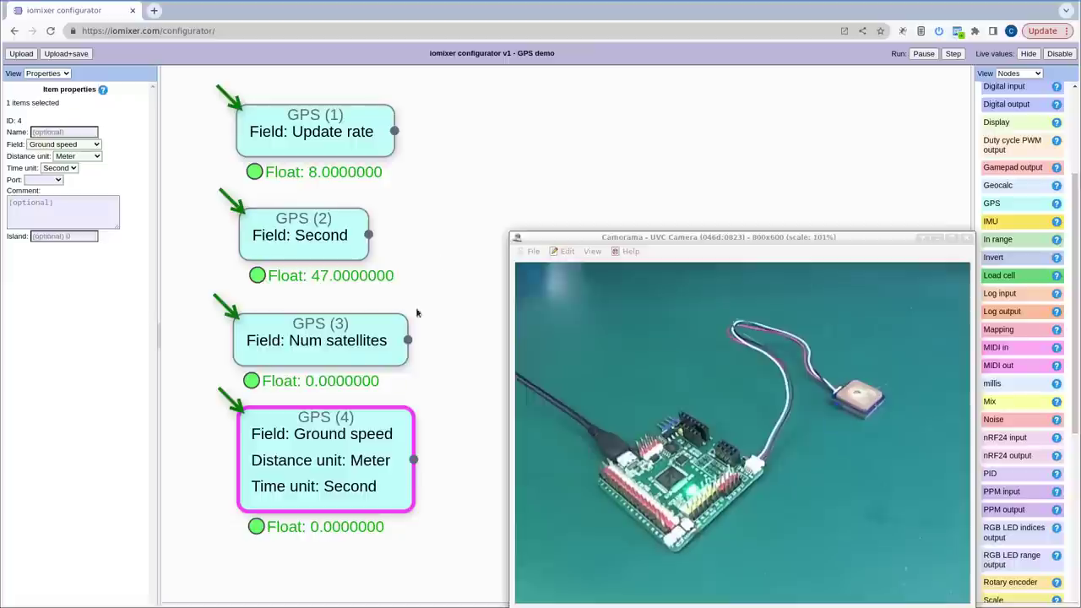
# - Add a Geocalc (5) node at the top of the canvas and set its Type to Bearing to
pyautogui.click(1004, 190)
pyautogui.moveTo(485, 325); pyautogui.dragTo(513, 130)
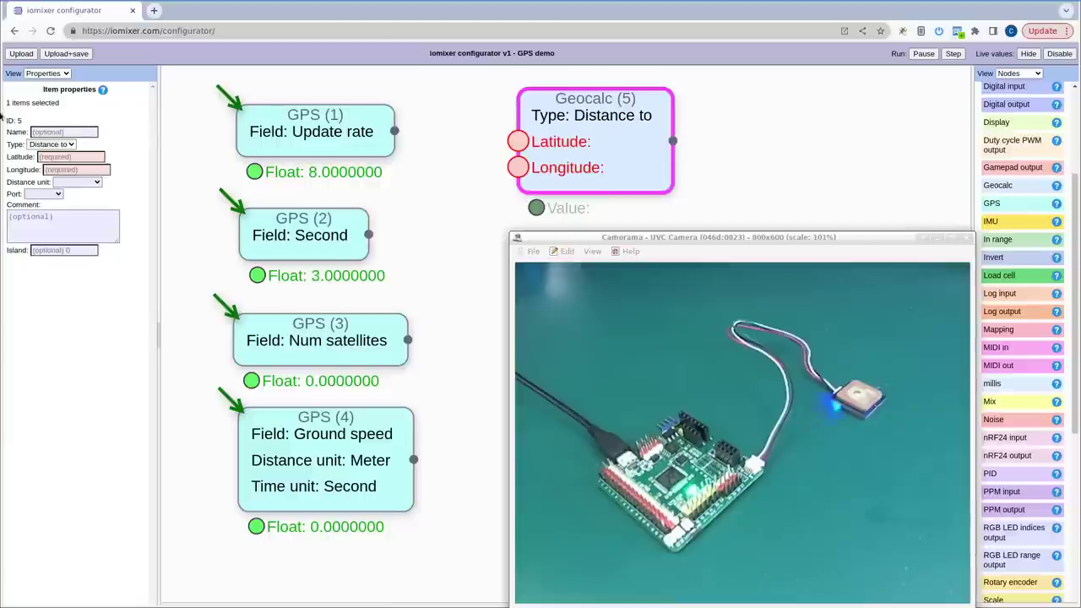
pyautogui.click(48, 146)
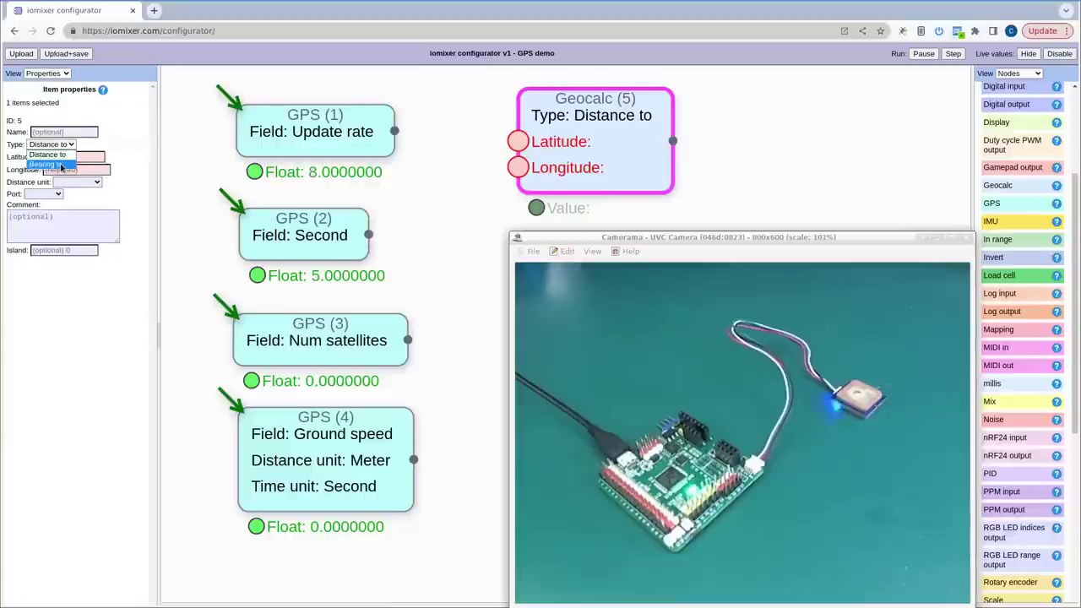
pyautogui.click(56, 166)
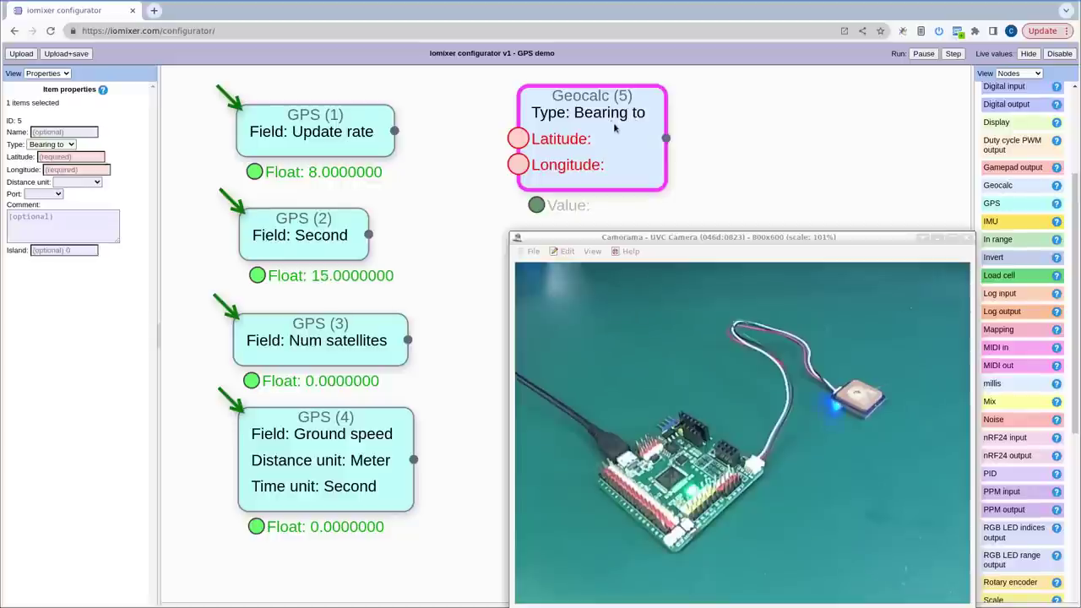
pyautogui.moveTo(615, 127); pyautogui.dragTo(612, 132)
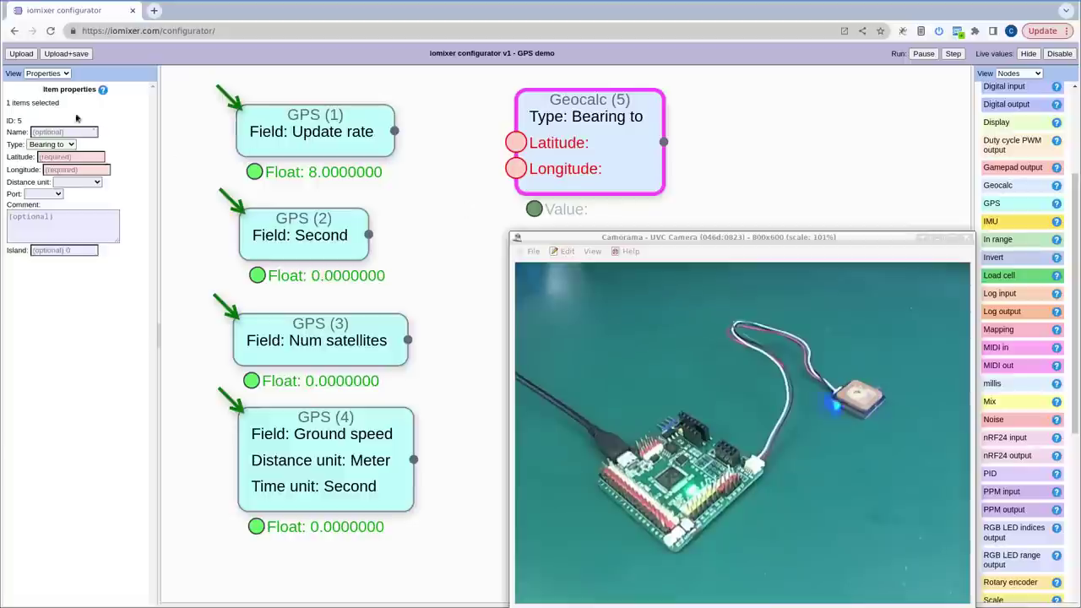
pyautogui.click(49, 76)
# - In the board features, assign the GPS role to UART 2 and UART 1
pyautogui.click(57, 110)
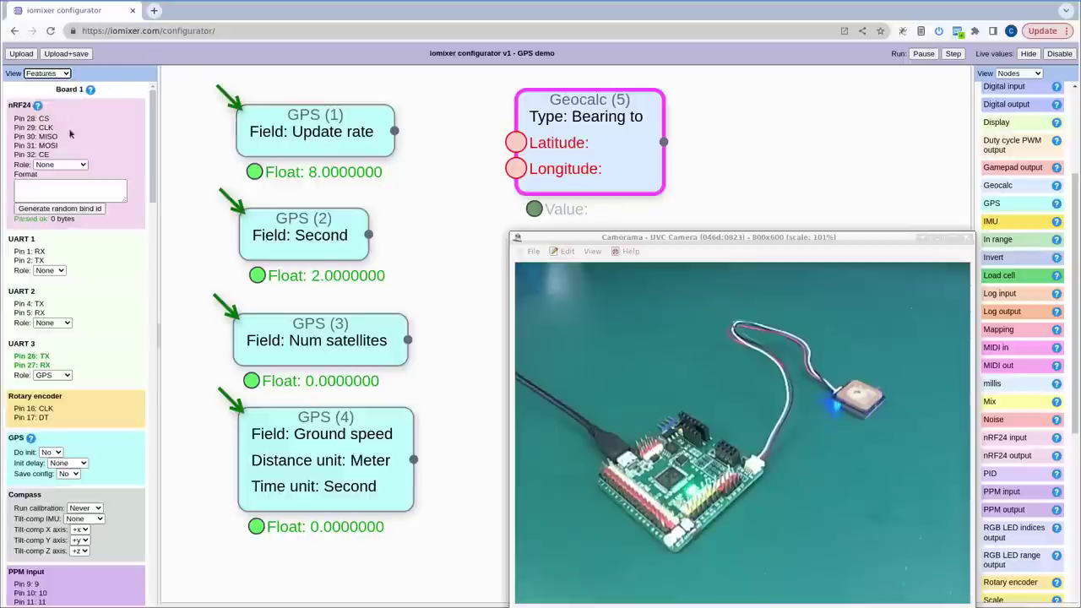
pyautogui.scroll(-2, 73, 296)
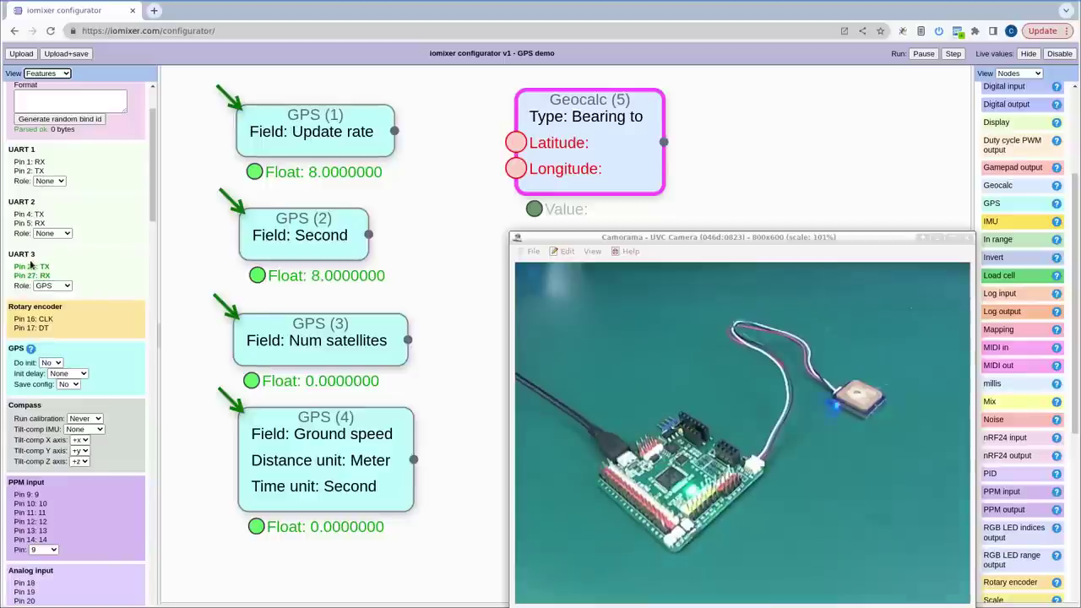
pyautogui.click(70, 233)
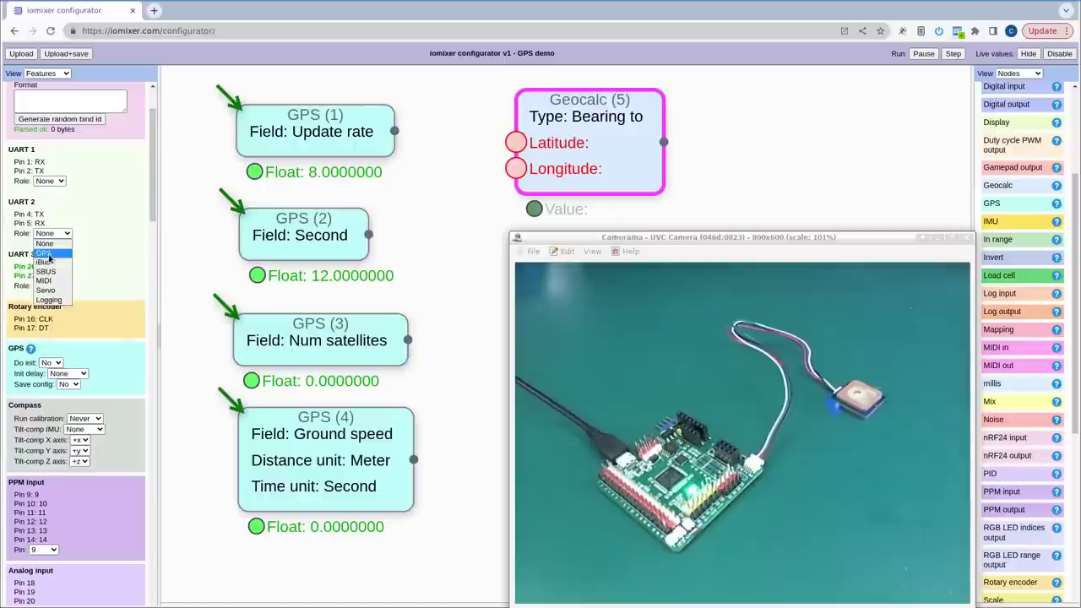
pyautogui.click(44, 253)
pyautogui.click(50, 180)
pyautogui.click(52, 201)
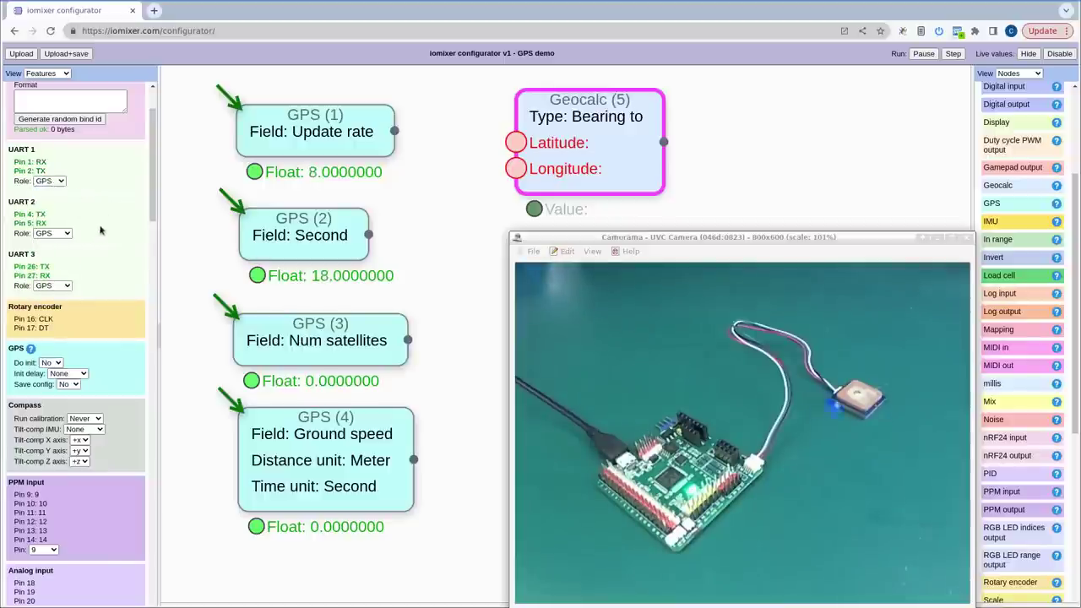
pyautogui.scroll(-1, 50, 288)
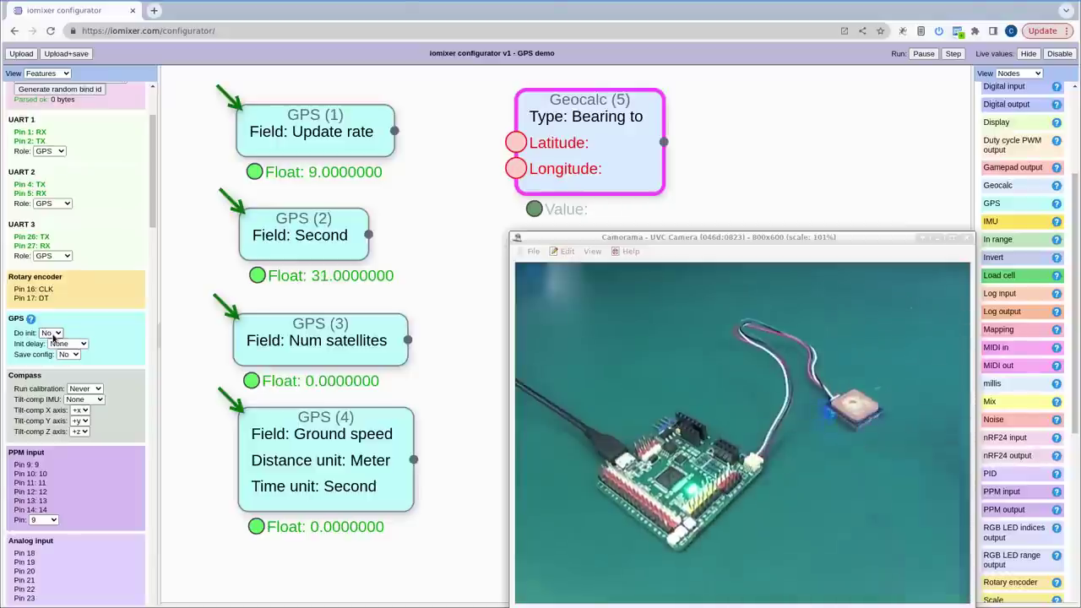
# - Set the GPS feature's Do init to Yes, keeping Init delay at None
pyautogui.click(51, 333)
pyautogui.click(44, 341)
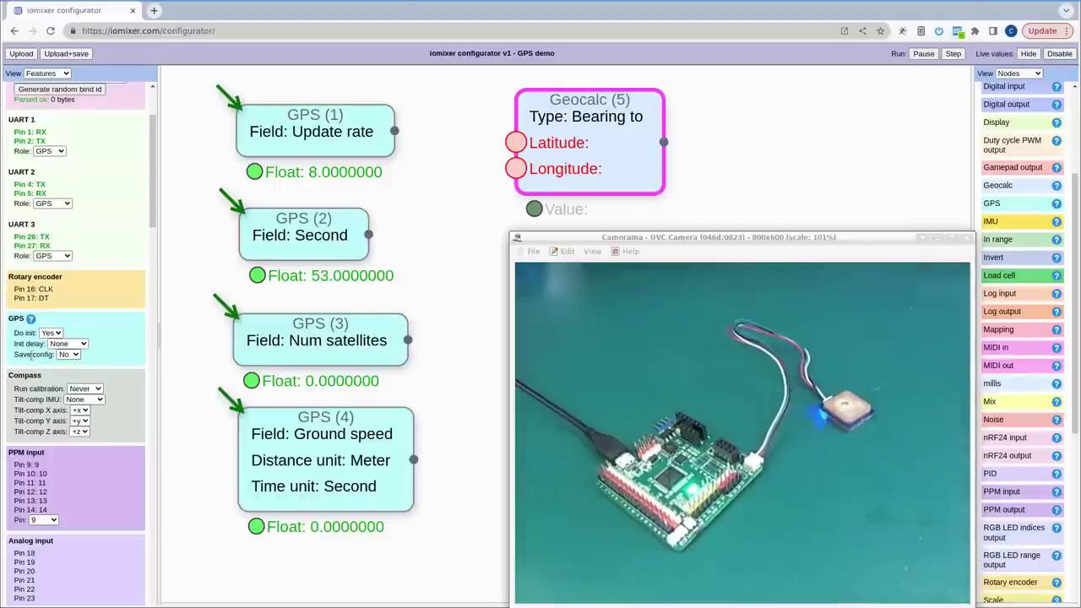
pyautogui.click(84, 345)
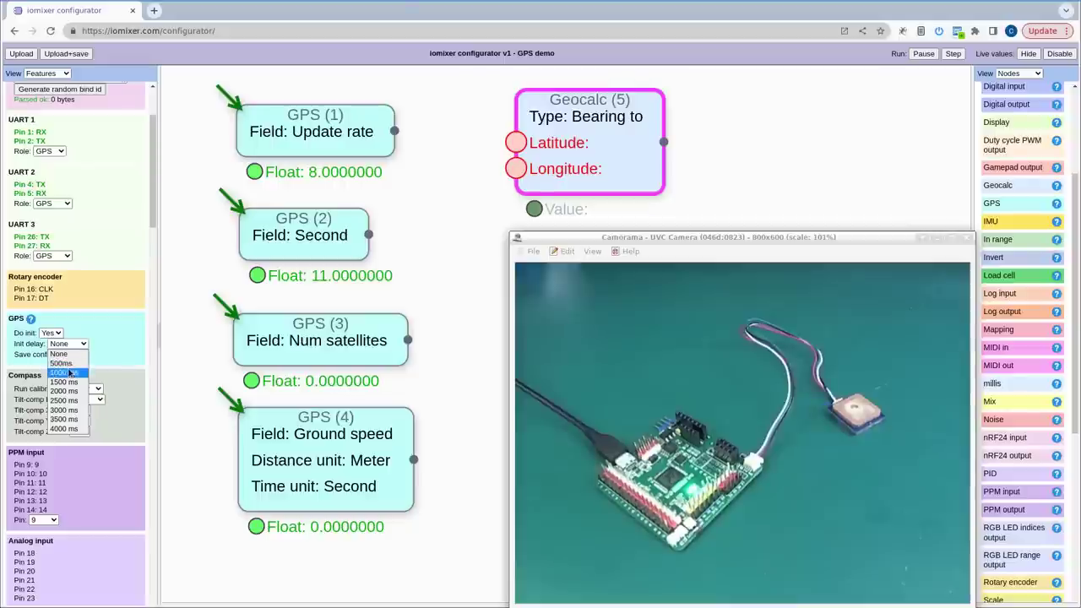
pyautogui.click(118, 337)
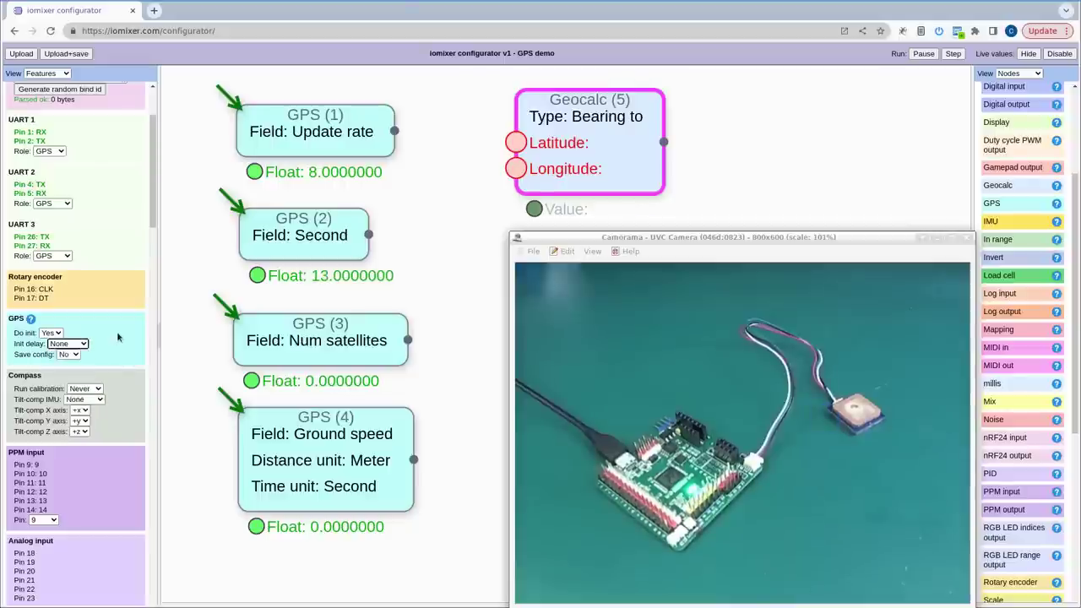
pyautogui.click(201, 388)
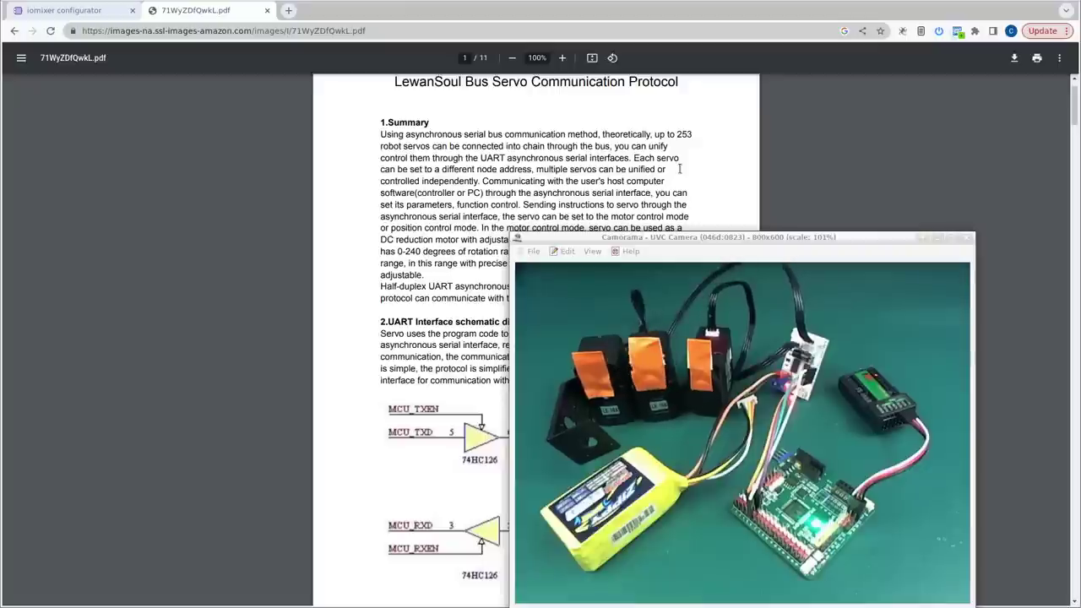
# - Return from the bus servo protocol PDF to the iomixer configurator tab
pyautogui.click(74, 11)
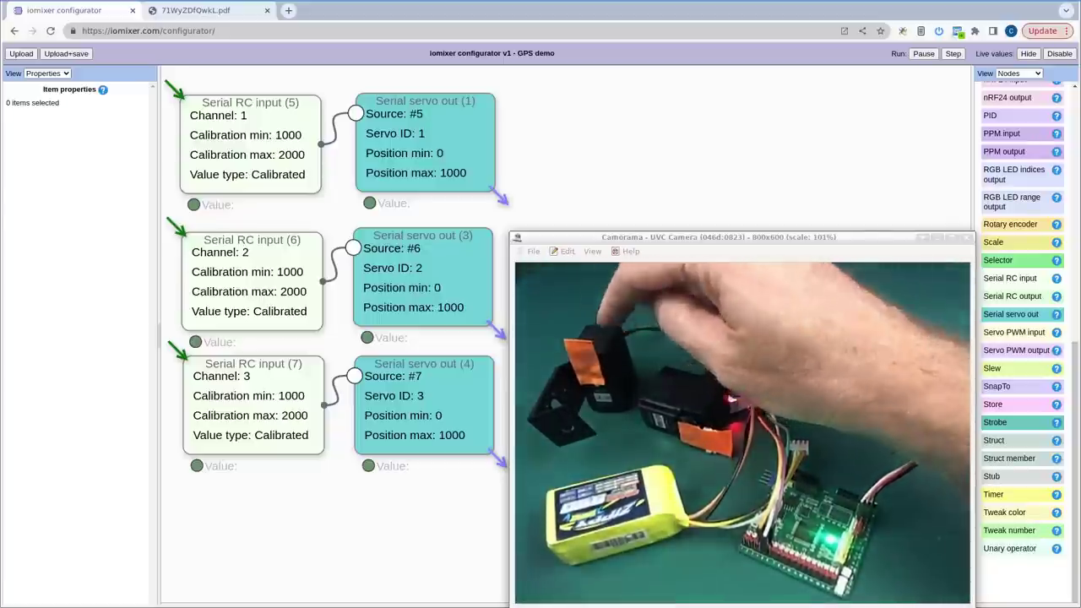
# - Grab the Serial servo out (1) node on the GPS demo canvas
pyautogui.moveTo(391, 142); pyautogui.dragTo(422, 131)
# - Disconnect Serial servo out (1) from Serial RC input (5)
pyautogui.click(373, 109)
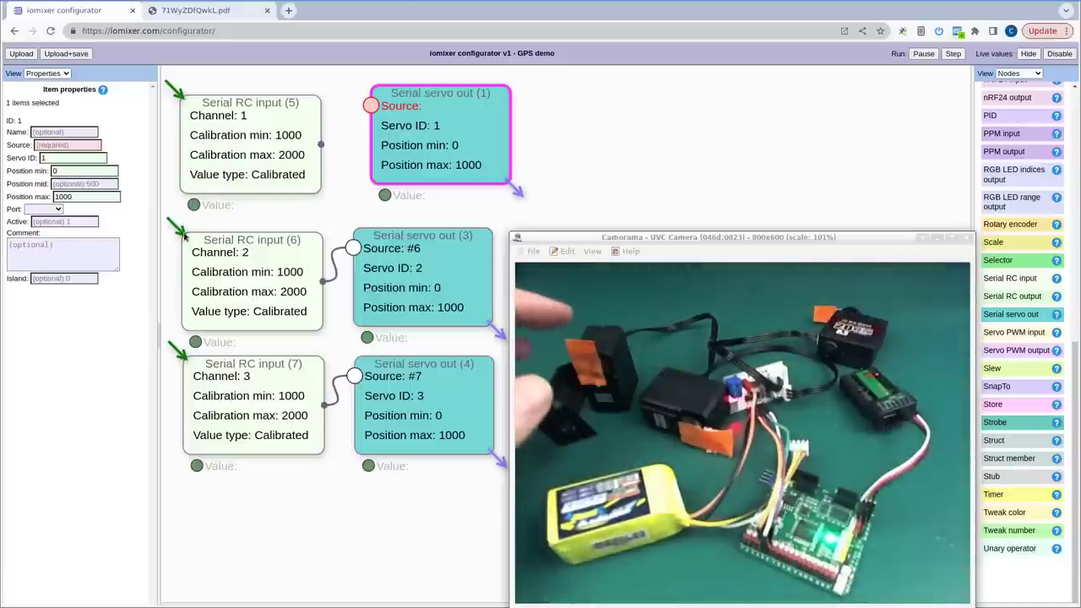
pyautogui.moveTo(411, 135); pyautogui.dragTo(408, 137)
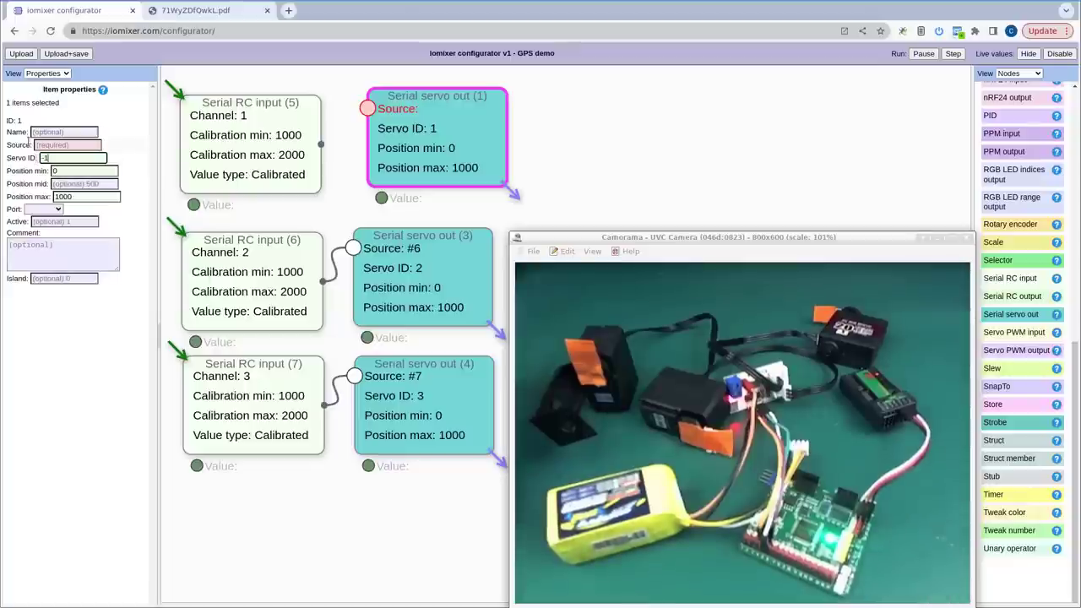
pyautogui.write('5')
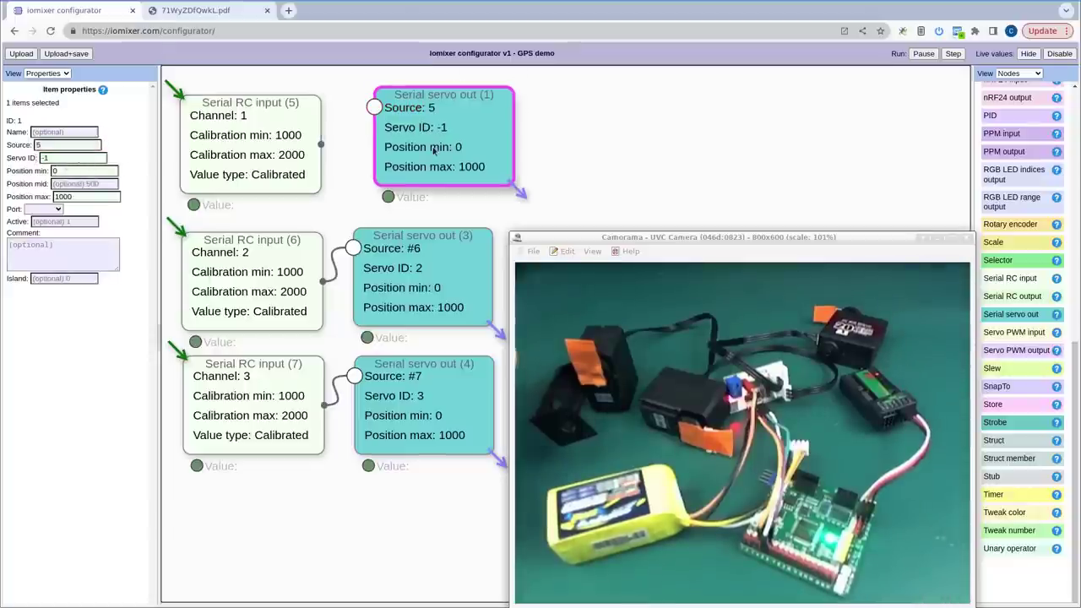
# - Delete the lower two Serial RC input and servo out node pairs
pyautogui.click(168, 212)
pyautogui.moveTo(168, 211); pyautogui.dragTo(495, 494)
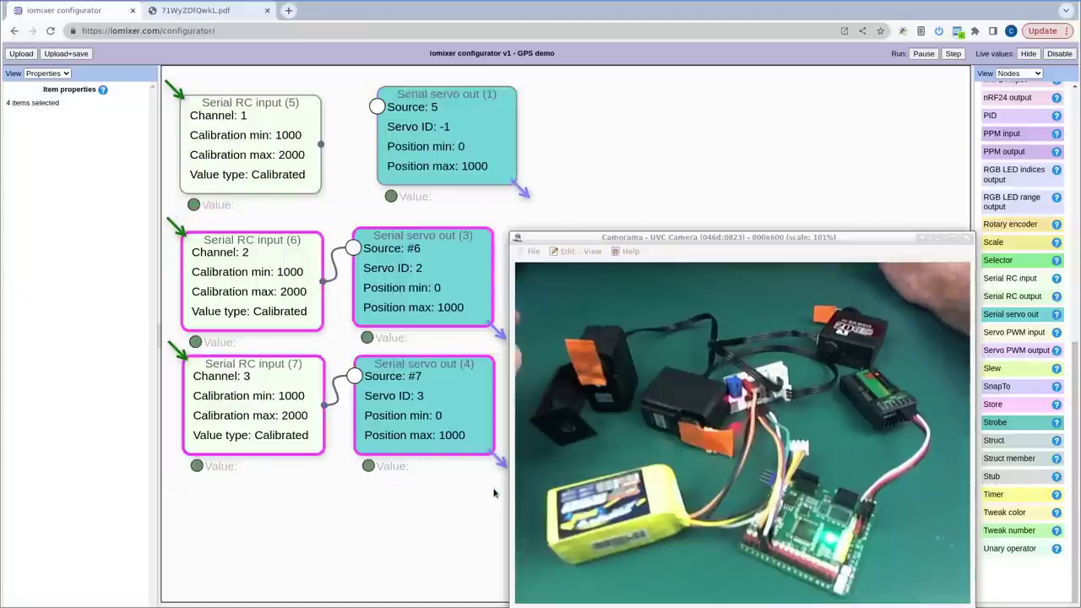
pyautogui.press('Delete')
# - Reposition Serial servo out (1) lower on the canvas
pyautogui.moveTo(491, 140); pyautogui.dragTo(412, 350)
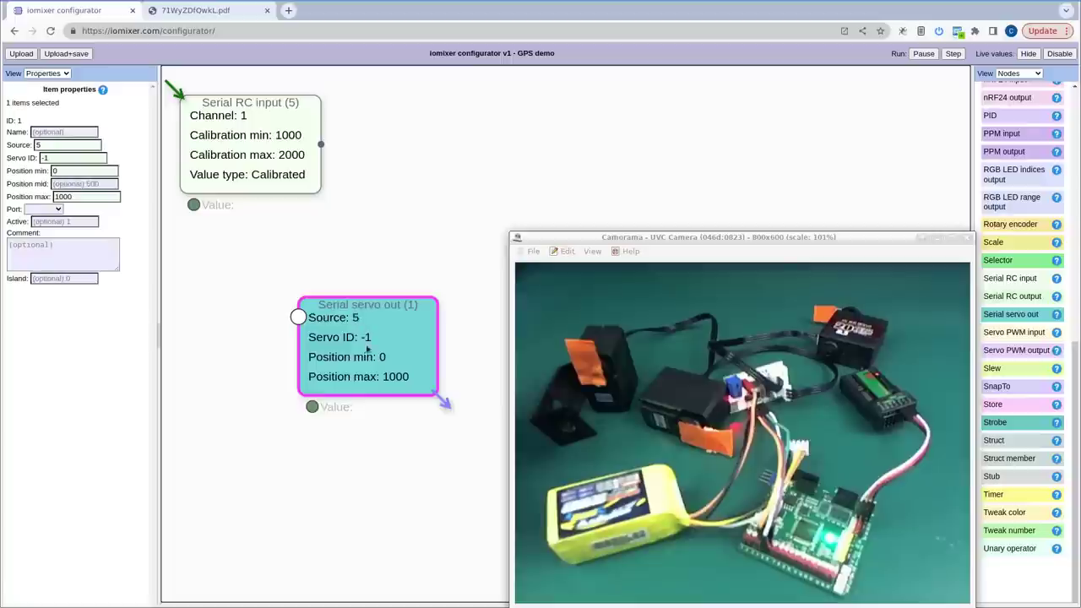
pyautogui.moveTo(371, 354); pyautogui.dragTo(349, 333)
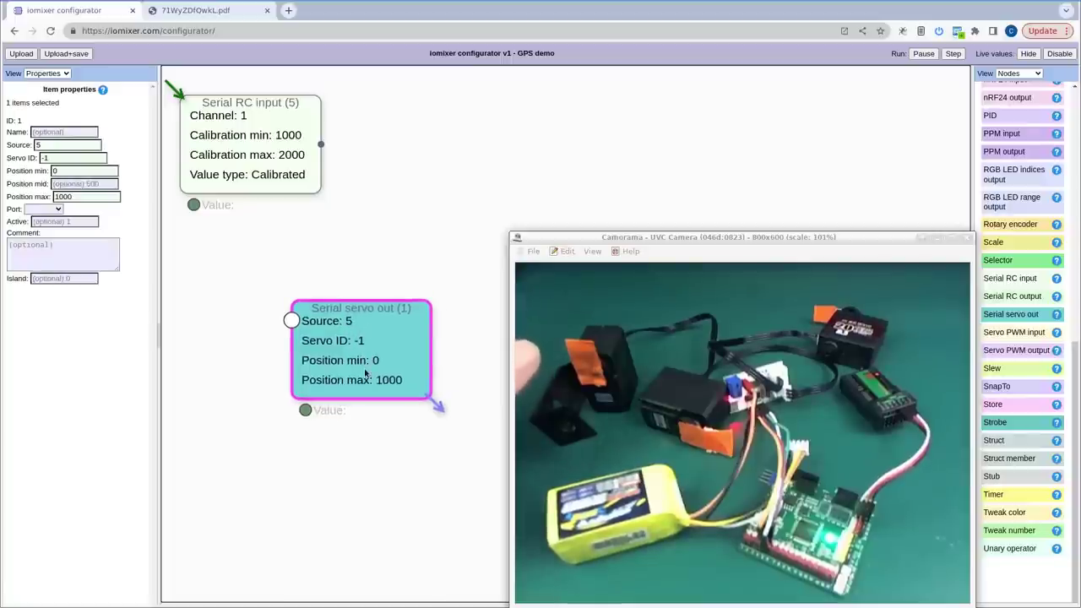
pyautogui.moveTo(363, 357); pyautogui.dragTo(355, 356)
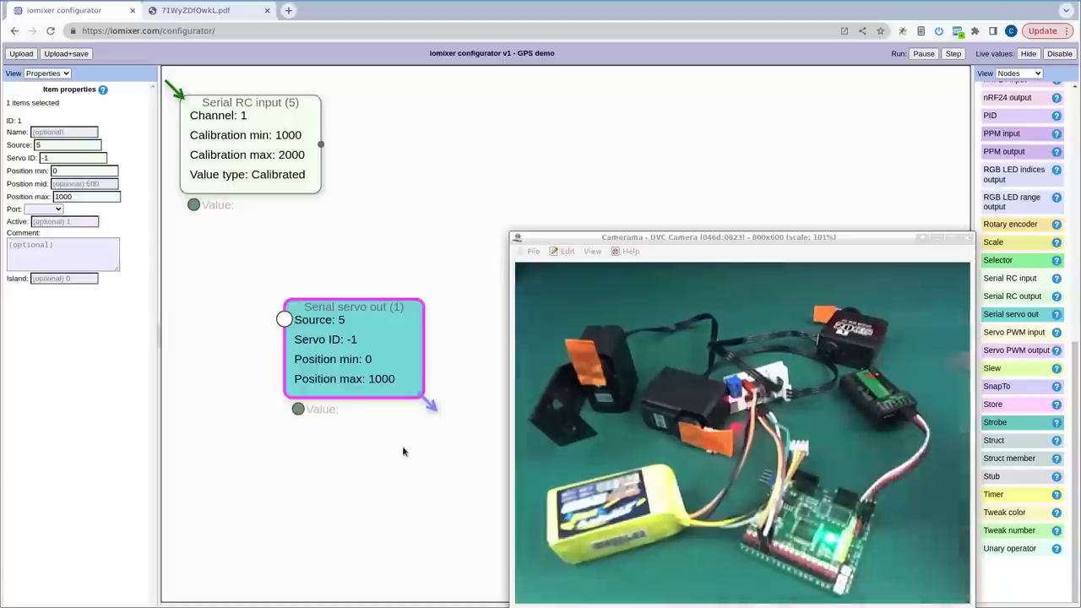
pyautogui.moveTo(362, 352); pyautogui.dragTo(369, 345)
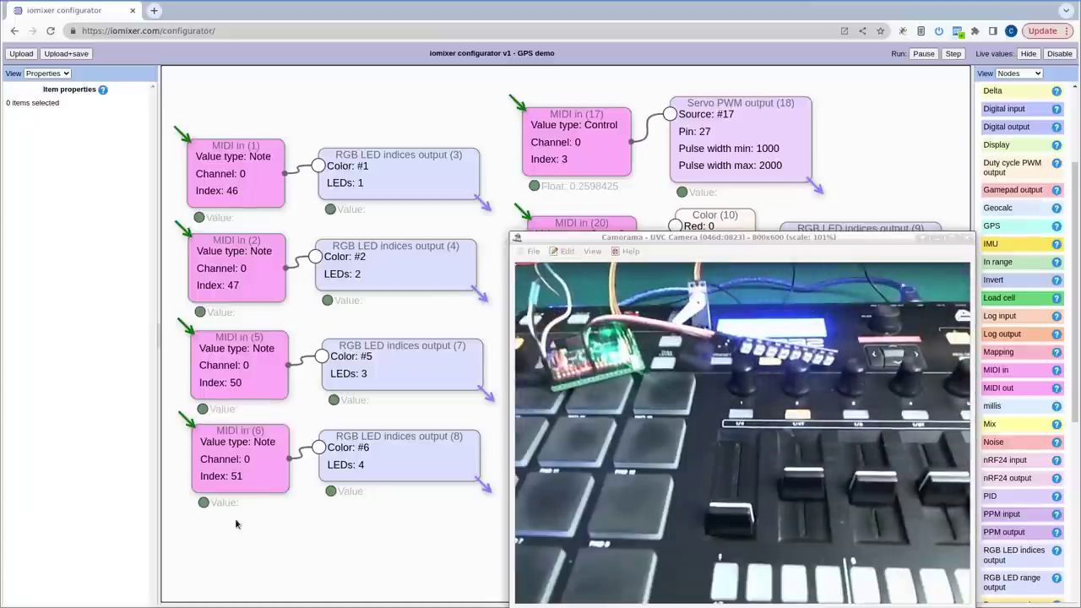
pyautogui.scroll(5, 235, 114)
pyautogui.scroll(5, 230, 156)
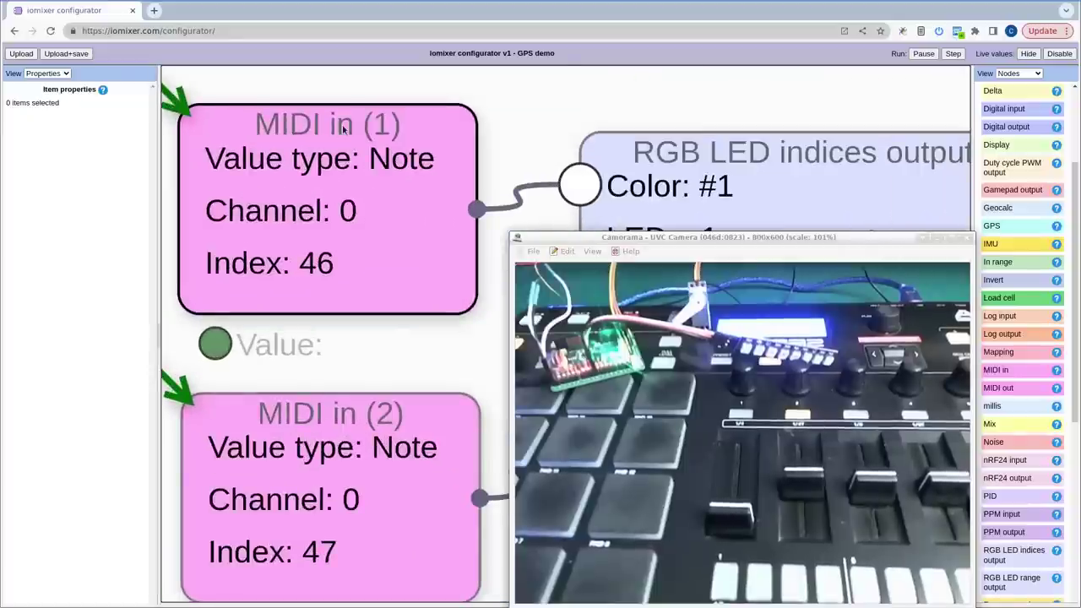
pyautogui.scroll(-2, 297, 165)
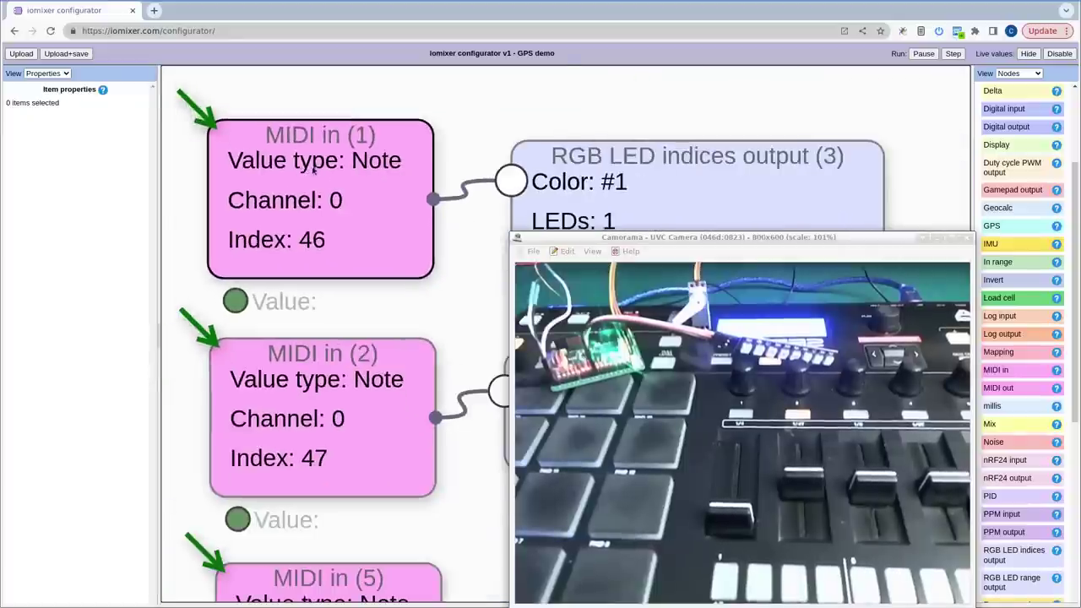
pyautogui.scroll(-3, 312, 169)
pyautogui.scroll(3, 310, 145)
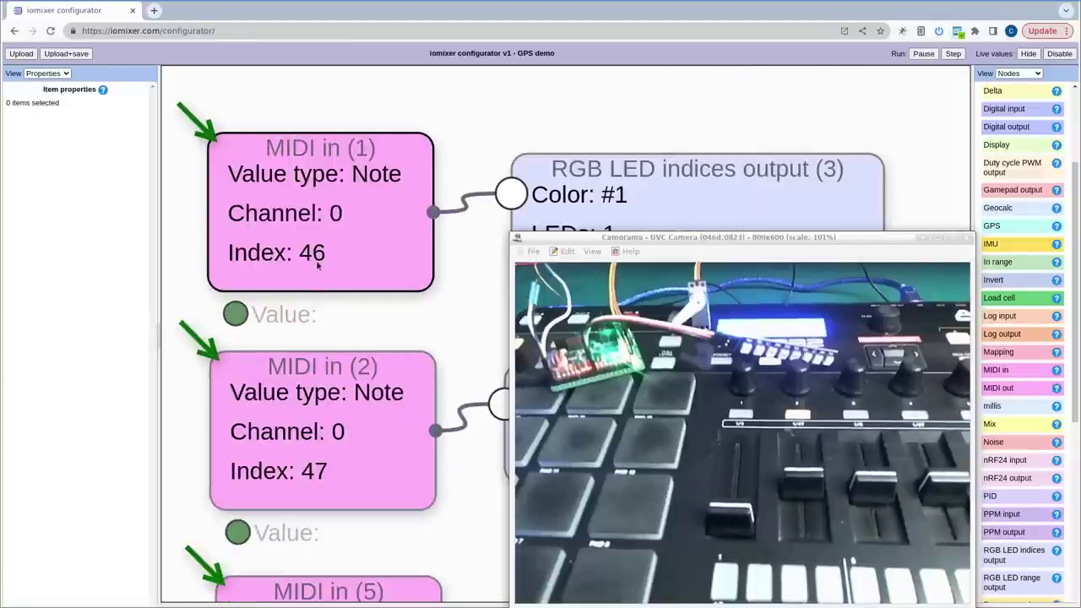
pyautogui.scroll(-2, 264, 253)
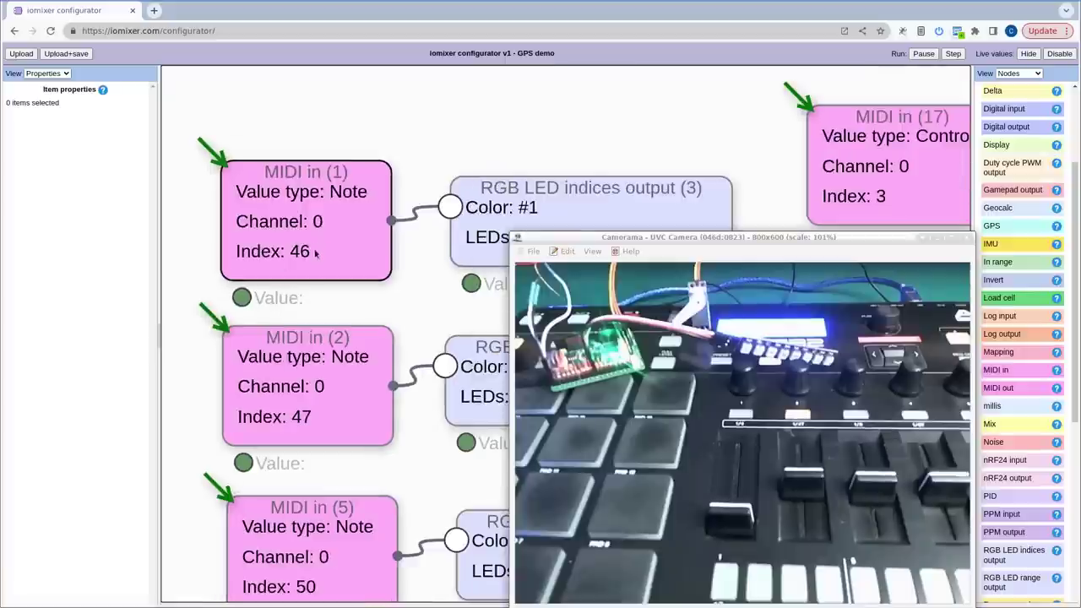
pyautogui.scroll(-2, 276, 256)
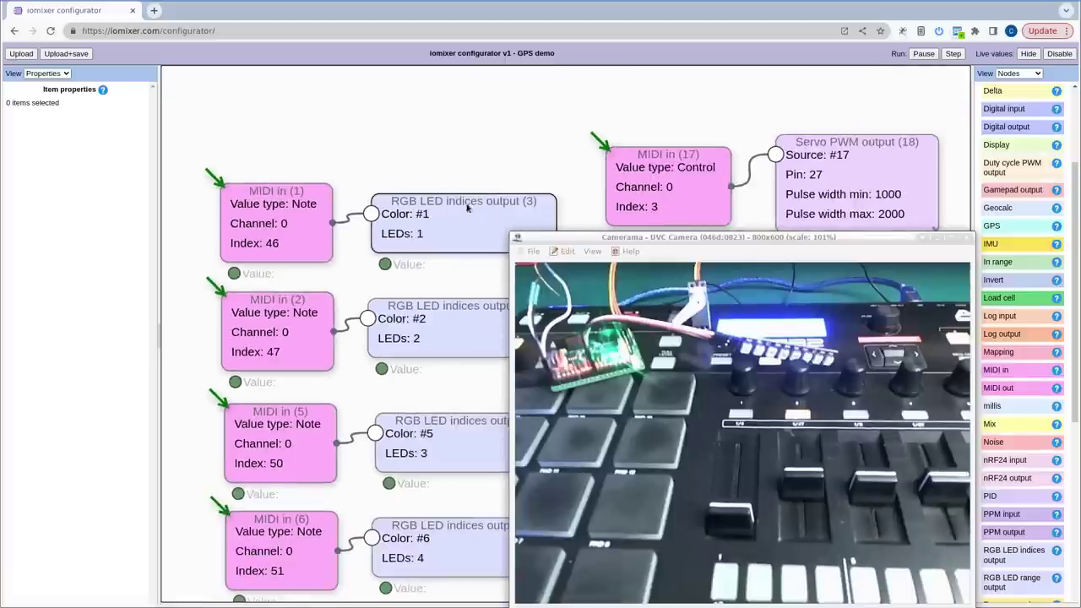
pyautogui.scroll(-1, 467, 207)
pyautogui.scroll(4, 461, 194)
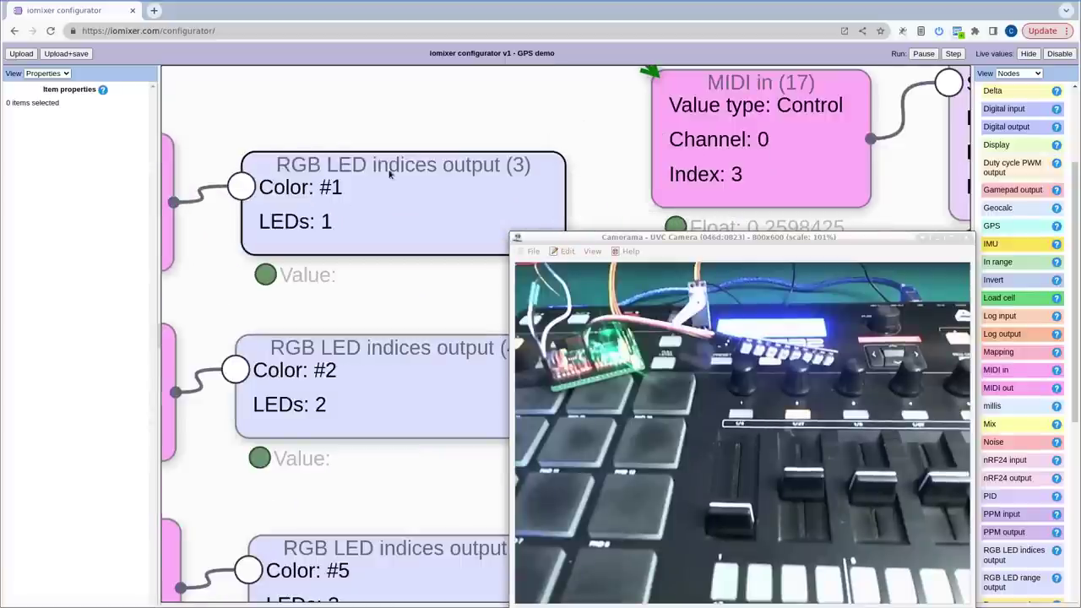
pyautogui.scroll(-5, 345, 154)
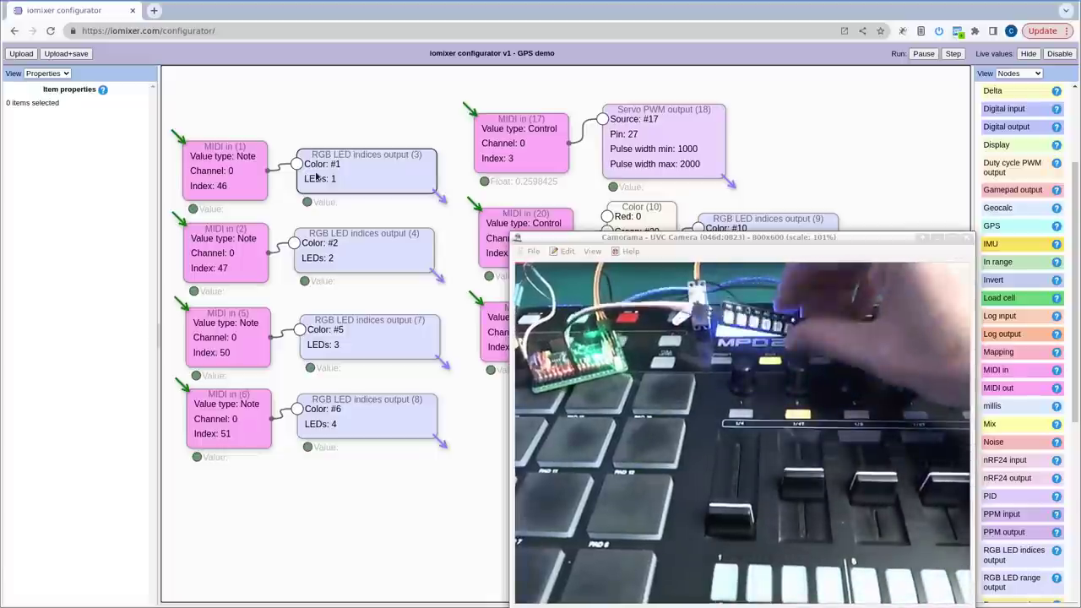
pyautogui.hscroll(5, 238, 106)
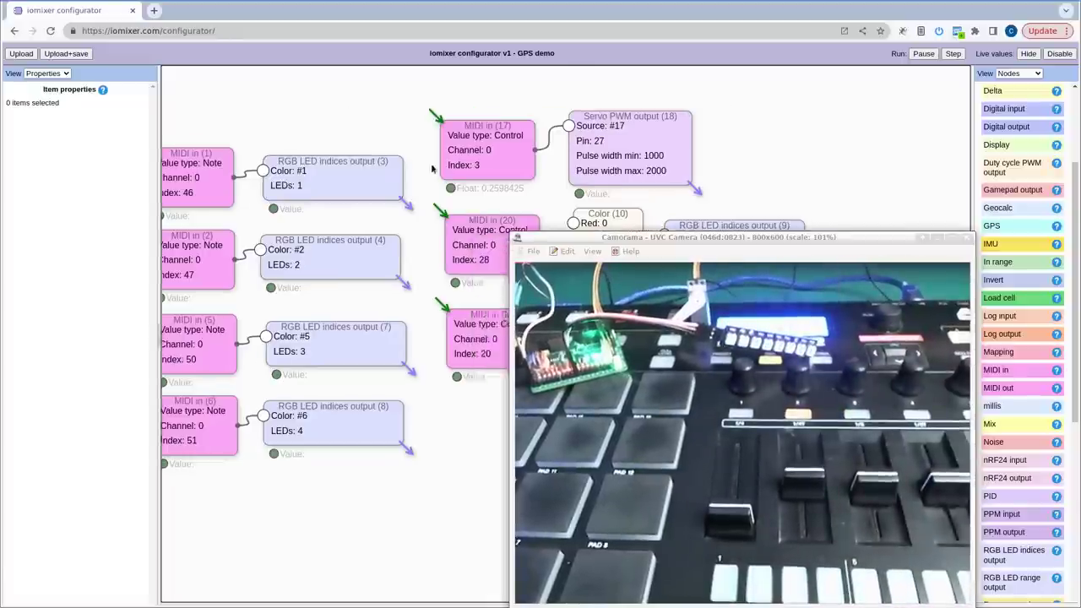
pyautogui.scroll(5, 238, 107)
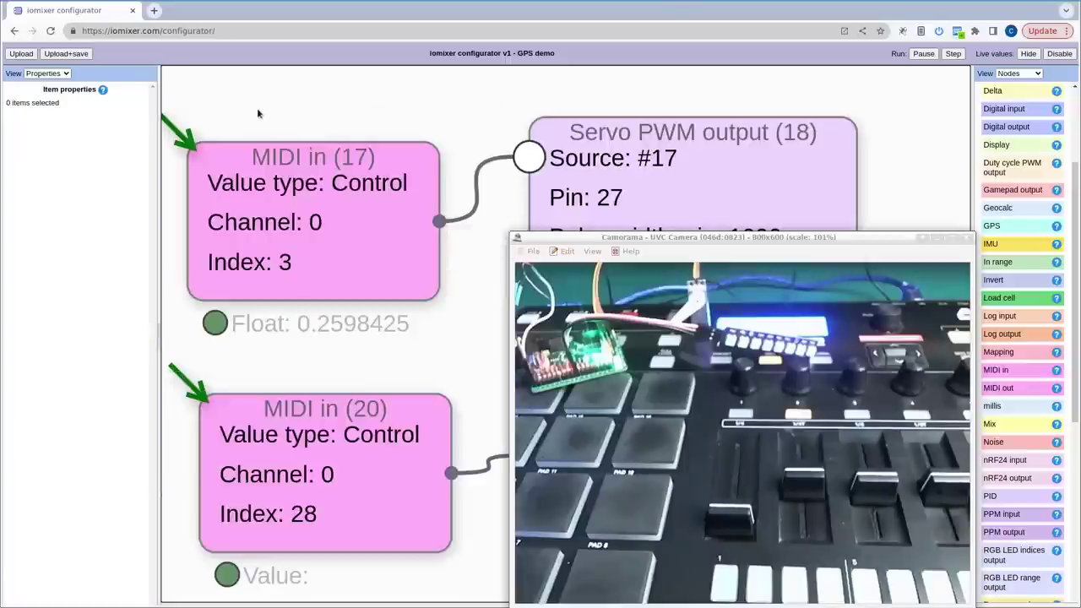
pyautogui.scroll(-2, 276, 108)
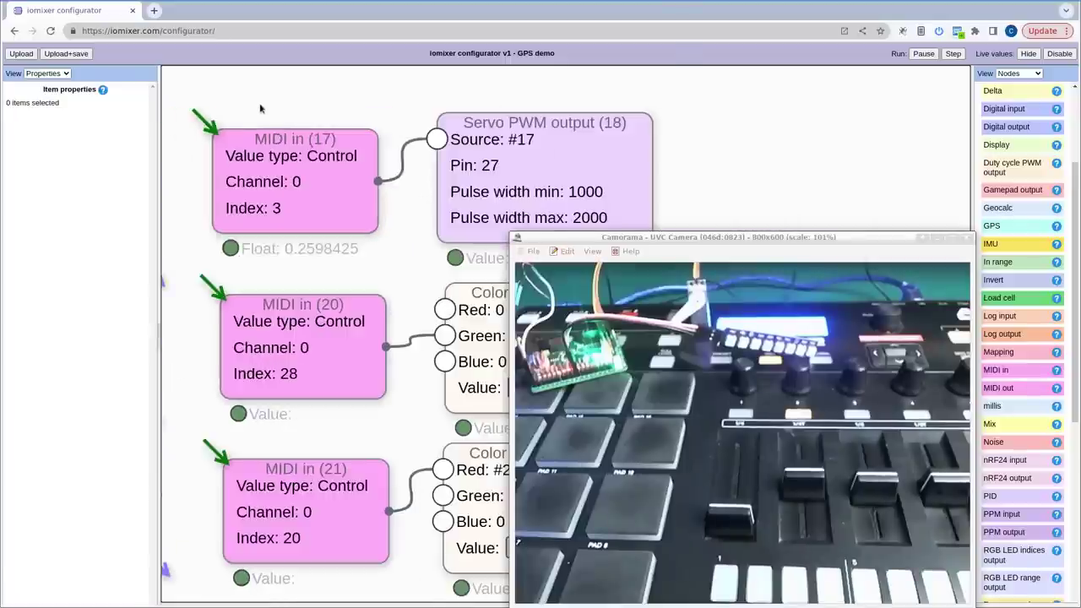
pyautogui.hscroll(1, 461, 85)
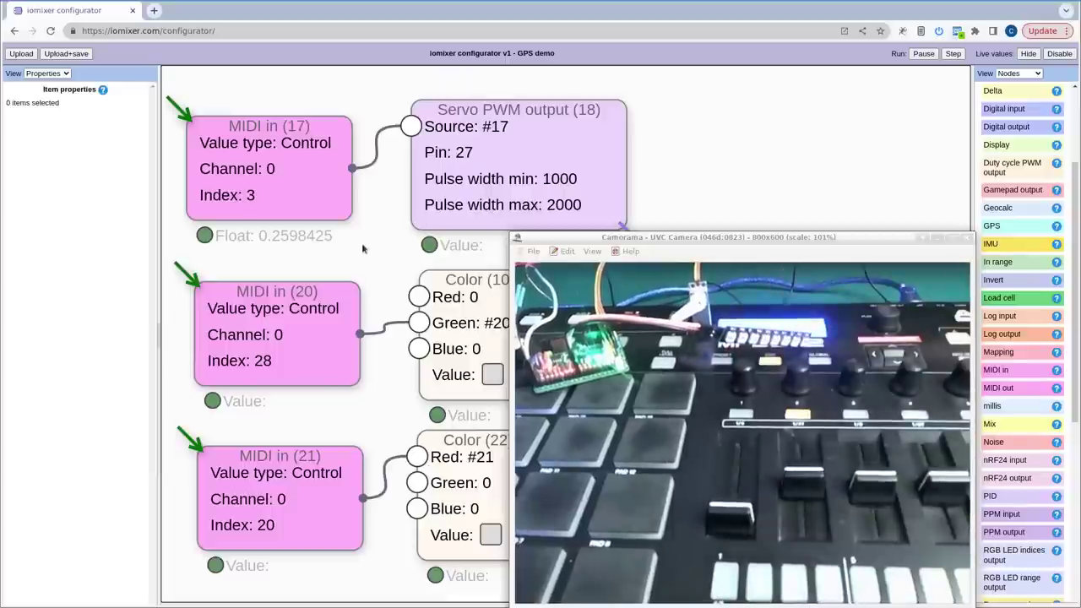
pyautogui.scroll(-3, 355, 165)
pyautogui.scroll(-2, 342, 182)
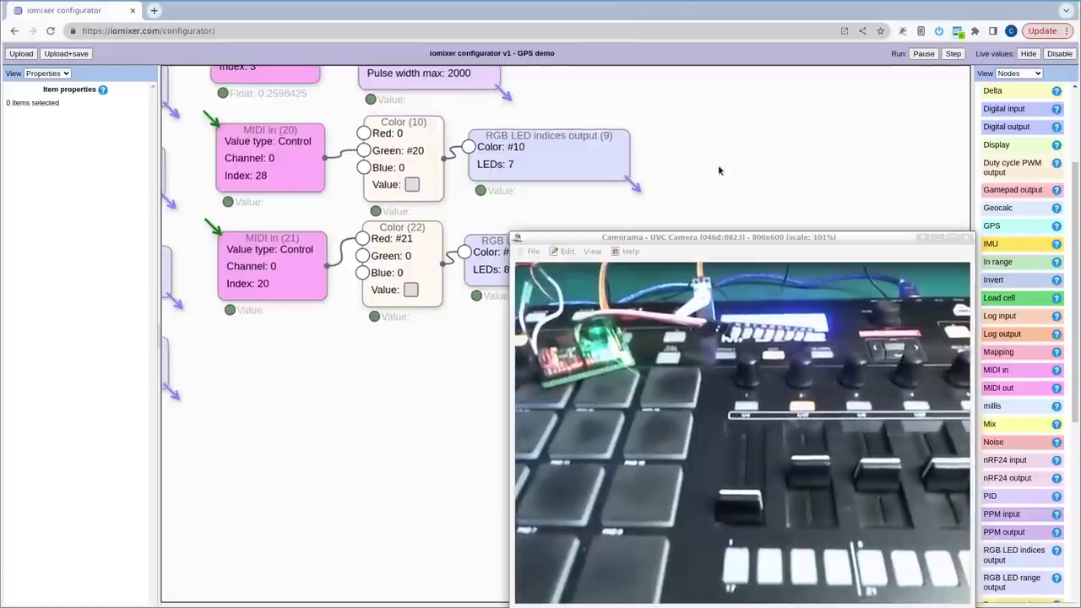
# - Add a MIDI out node in open canvas space and centre the view on it
pyautogui.moveTo(722, 171); pyautogui.dragTo(403, 154)
pyautogui.moveTo(1012, 384); pyautogui.dragTo(485, 346)
pyautogui.moveTo(383, 332); pyautogui.dragTo(242, 321)
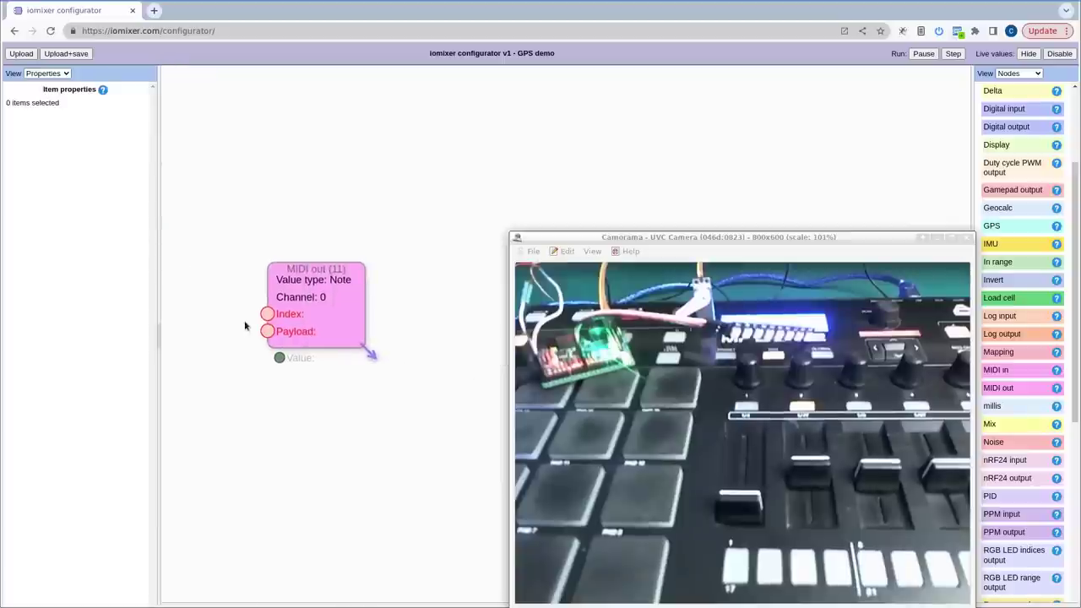
pyautogui.scroll(3, 251, 321)
pyautogui.moveTo(413, 184); pyautogui.dragTo(358, 198)
pyautogui.scroll(-2, 386, 212)
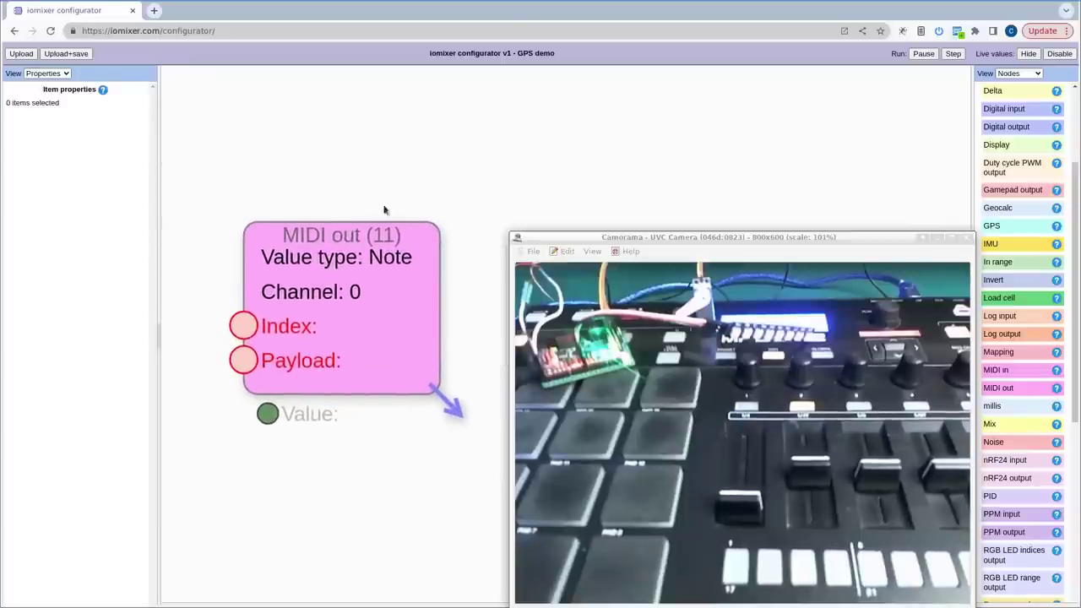
pyautogui.scroll(2, 398, 285)
pyautogui.scroll(-1, 381, 179)
pyautogui.moveTo(381, 179); pyautogui.dragTo(384, 181)
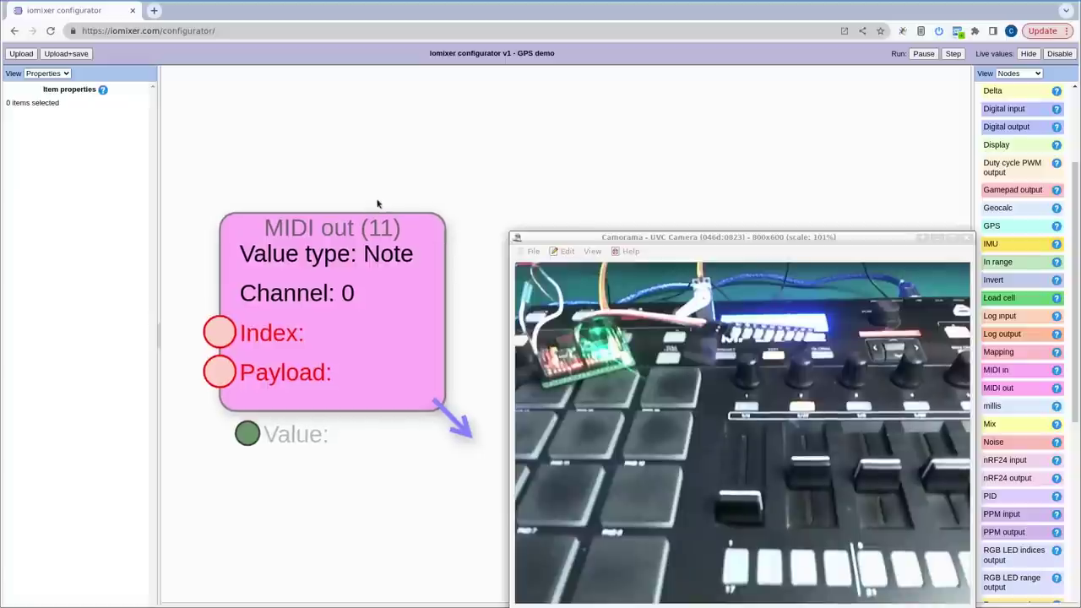
pyautogui.scroll(-1, 383, 222)
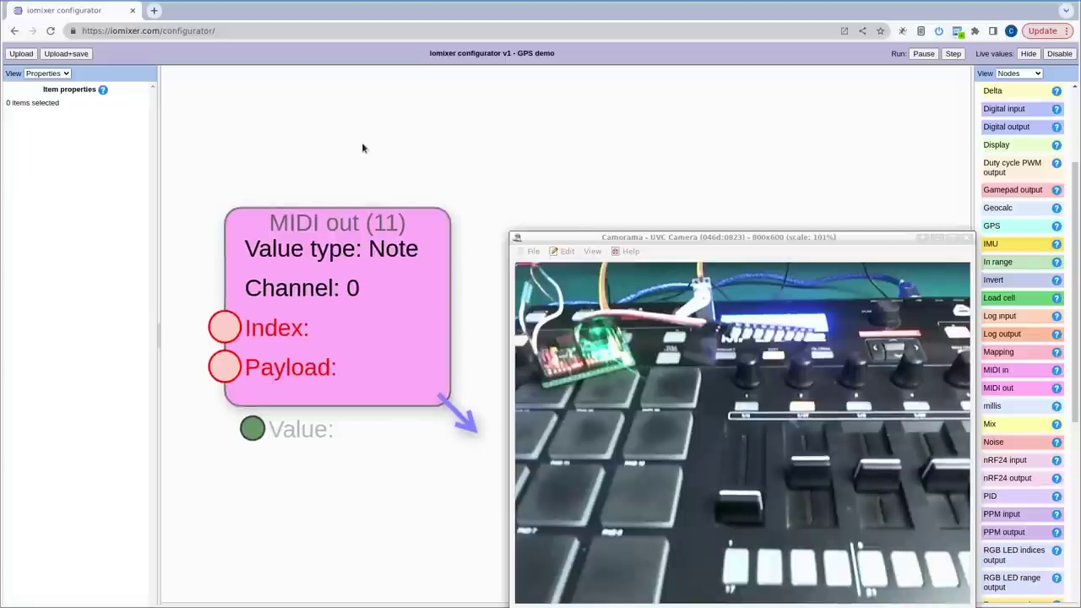
pyautogui.scroll(2, 374, 255)
pyautogui.scroll(-2, 374, 255)
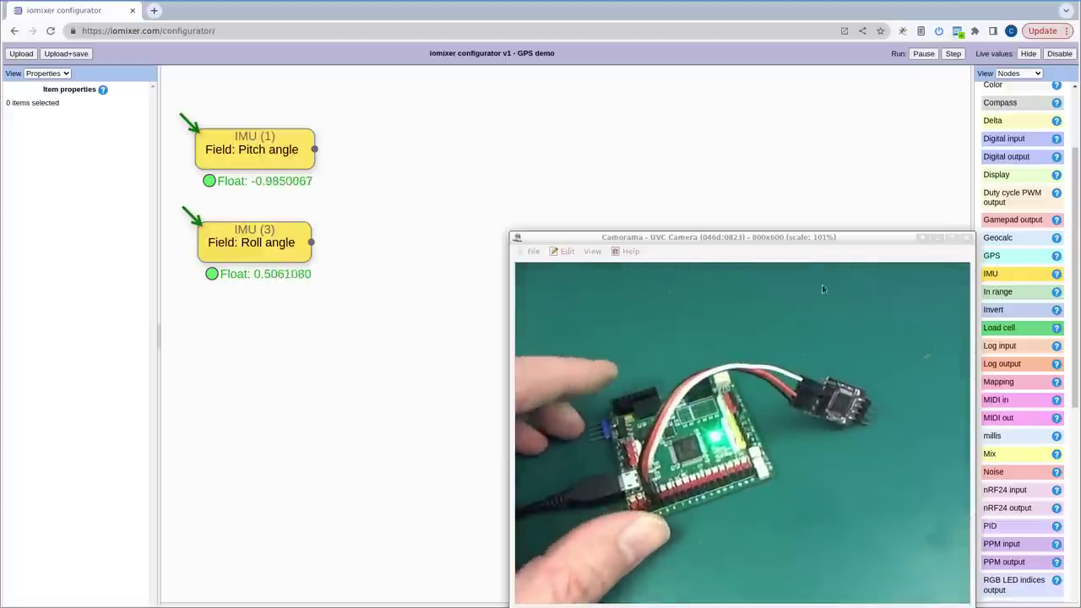
# - Add two Log output nodes, placed beside IMU (1) and IMU (3)
pyautogui.click(1003, 364)
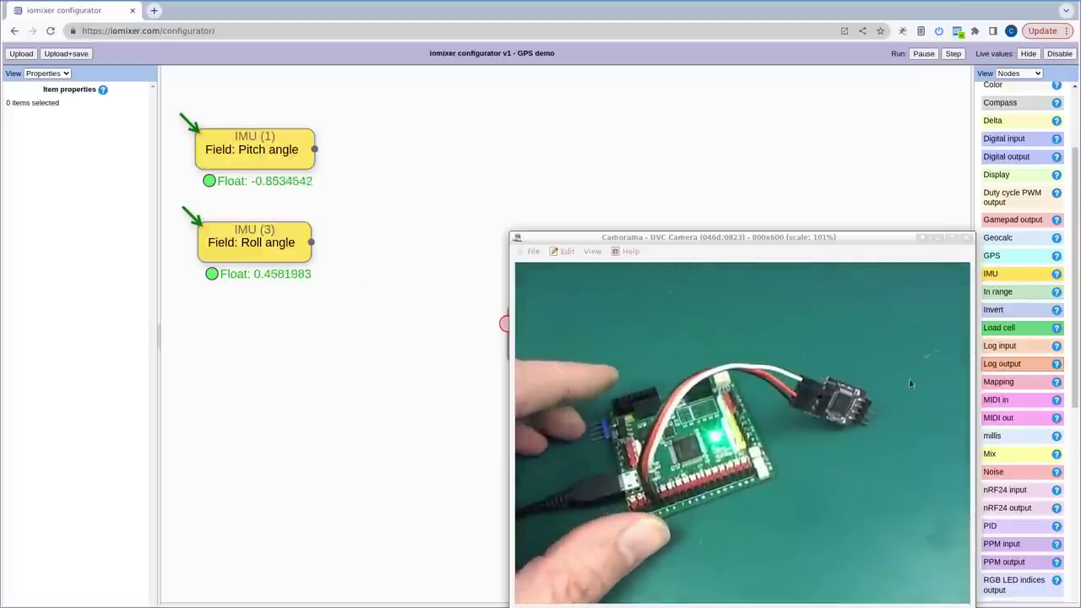
pyautogui.moveTo(453, 377); pyautogui.dragTo(391, 363)
pyautogui.moveTo(465, 309); pyautogui.dragTo(312, 120)
pyautogui.click(483, 365)
pyautogui.moveTo(483, 365); pyautogui.dragTo(307, 250)
# - Wire IMU (1) into Log output (2) and IMU (3) into Log output (4)
pyautogui.moveTo(290, 120); pyautogui.dragTo(251, 135)
pyautogui.moveTo(294, 220); pyautogui.dragTo(250, 227)
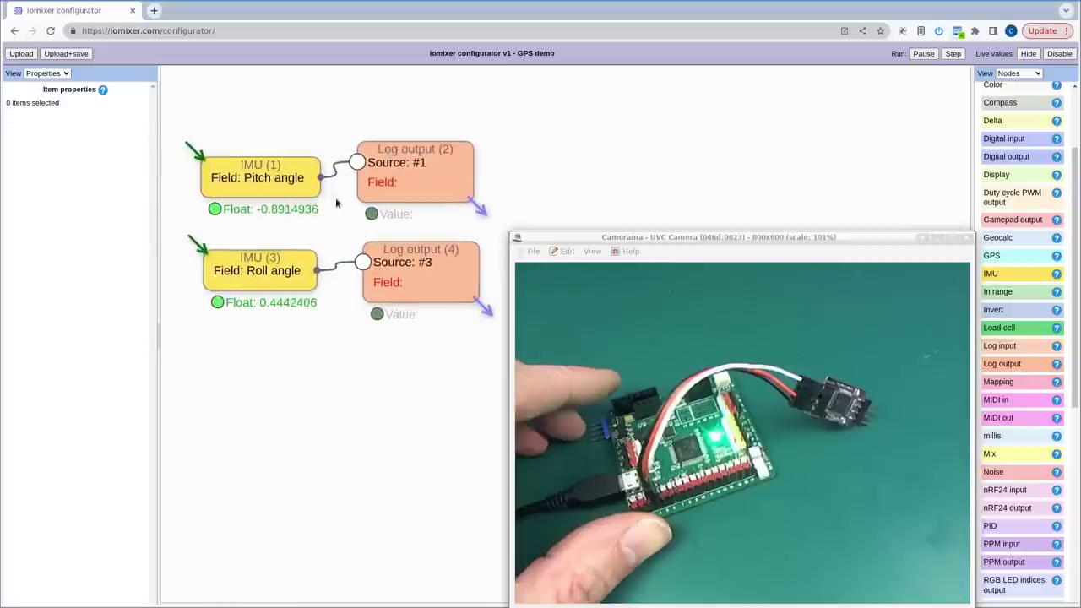
pyautogui.moveTo(437, 289); pyautogui.dragTo(424, 292)
# - Set Field to 1 on Log output (2) and 2 on Log output (4)
pyautogui.click(418, 199)
pyautogui.moveTo(417, 199); pyautogui.dragTo(397, 186)
pyautogui.click(64, 158)
pyautogui.write('1')
pyautogui.moveTo(365, 251); pyautogui.dragTo(367, 251)
pyautogui.click(56, 158)
pyautogui.write('2')
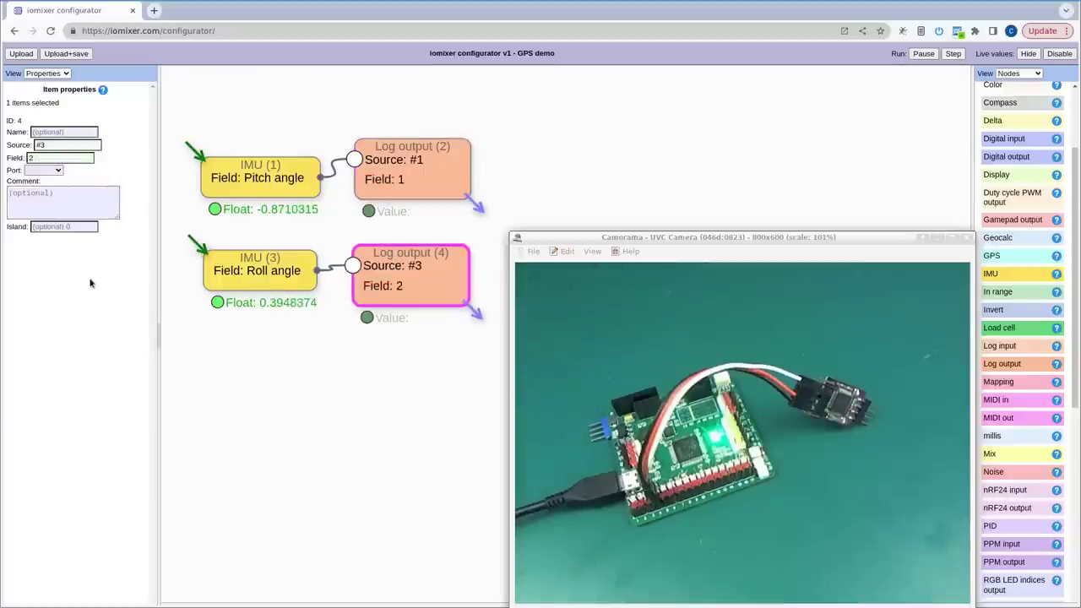
# - Switch the side panel View to the Board 1 Features settings
pyautogui.click(47, 73)
pyautogui.click(46, 110)
pyautogui.scroll(-10, 84, 227)
# - Set the logging output type to CSV and upload the configuration to the board
pyautogui.scroll(1, 84, 287)
pyautogui.click(51, 261)
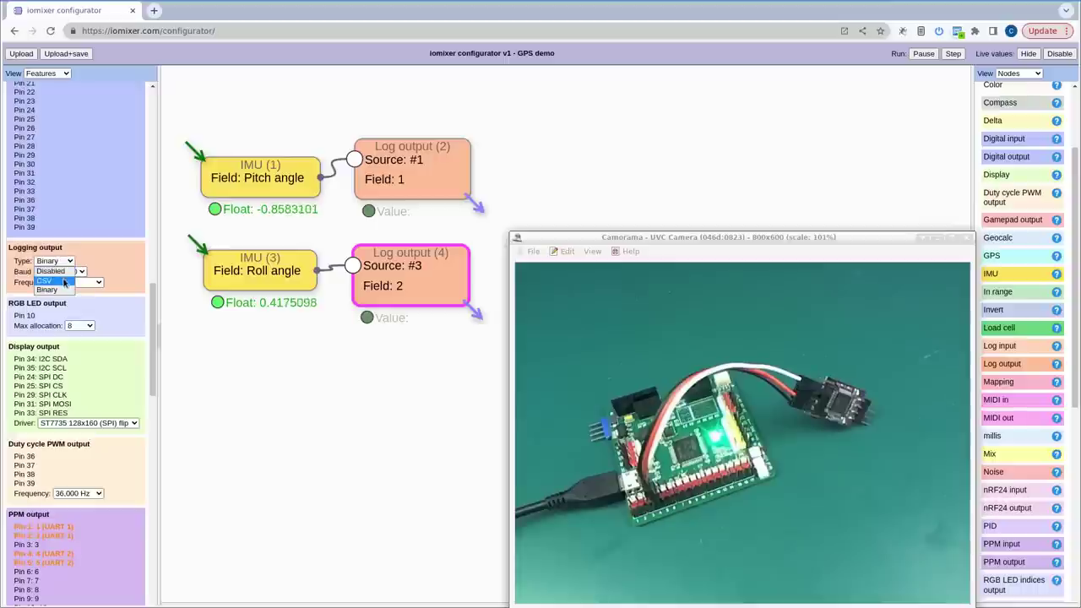
pyautogui.click(62, 280)
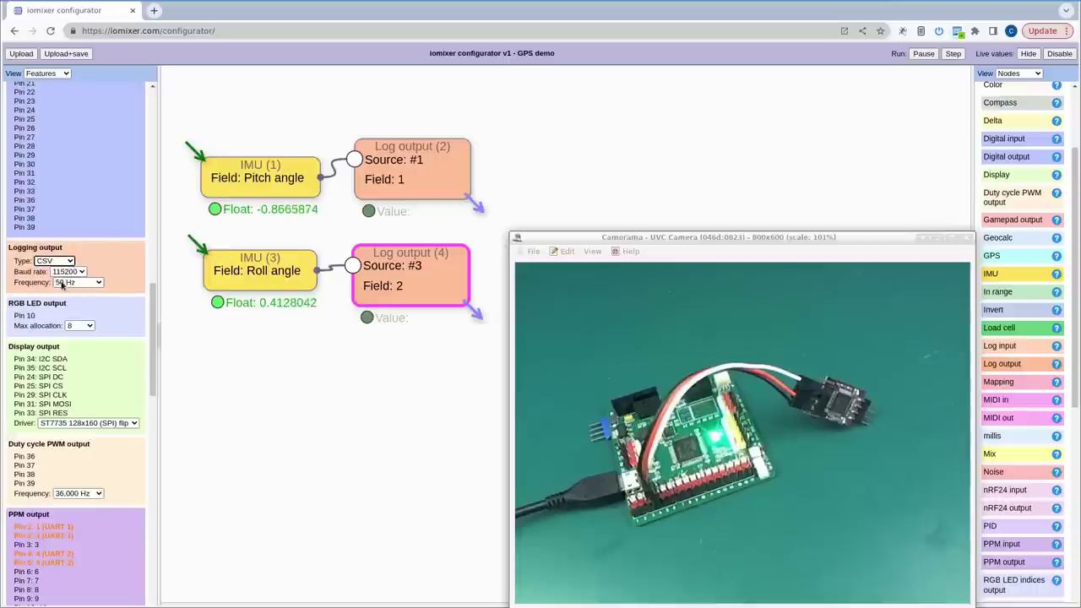
pyautogui.click(59, 265)
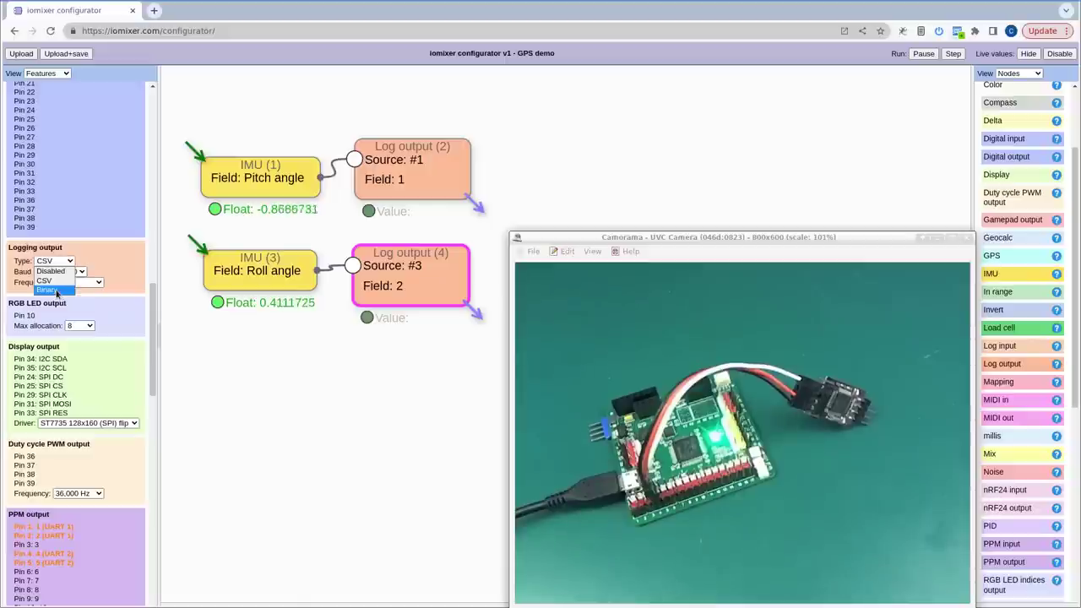
pyautogui.click(54, 280)
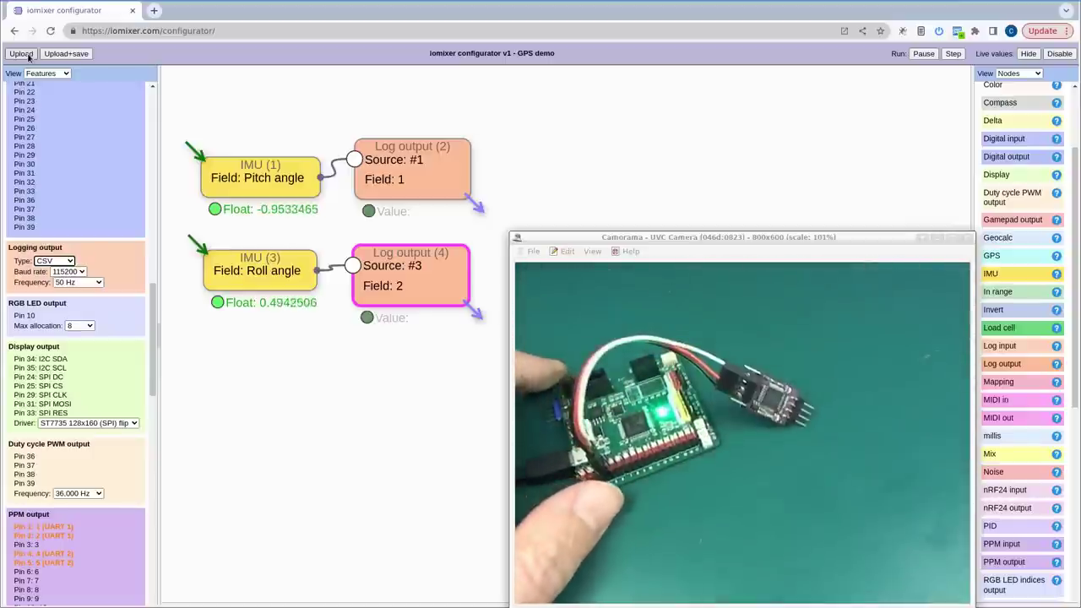
pyautogui.click(19, 54)
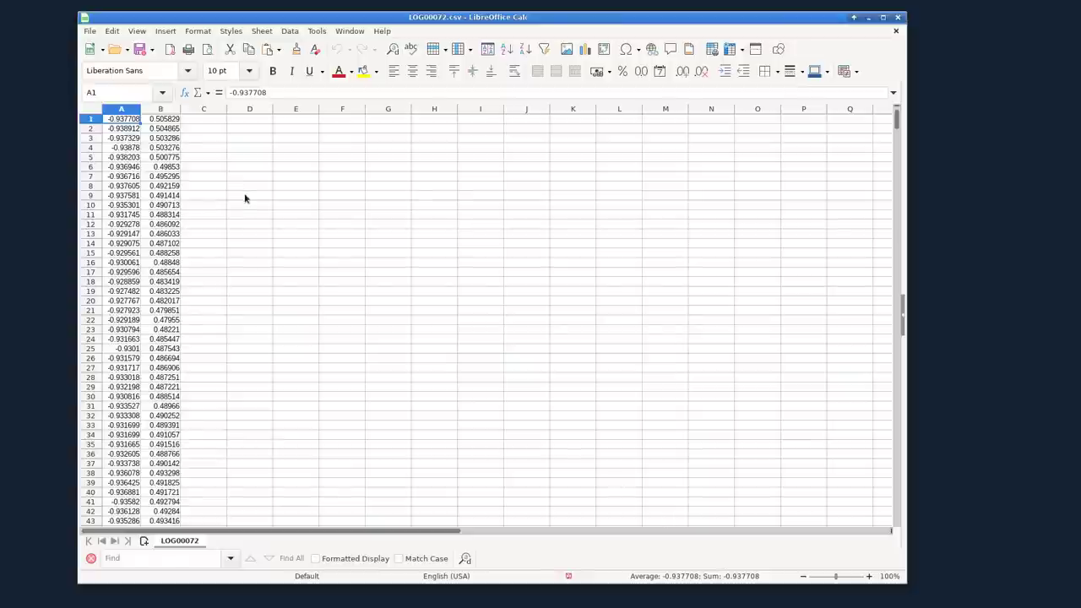
# - Scroll through the LOG00072.csv data and select columns A and B
pyautogui.scroll(-8, 211, 219)
pyautogui.scroll(8, 216, 242)
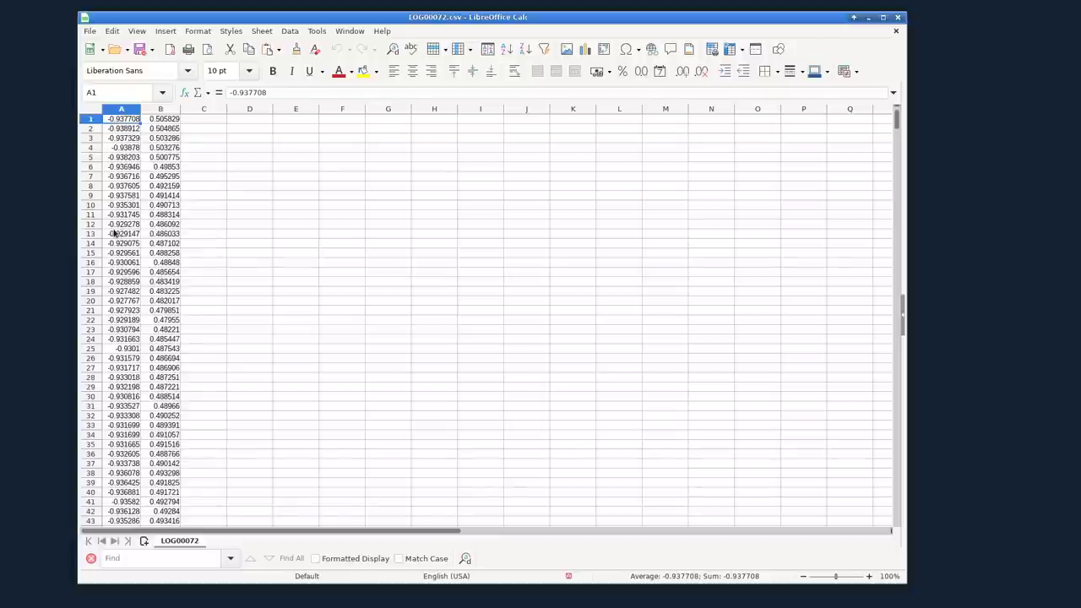
pyautogui.scroll(-15, 162, 273)
pyautogui.scroll(10, 159, 285)
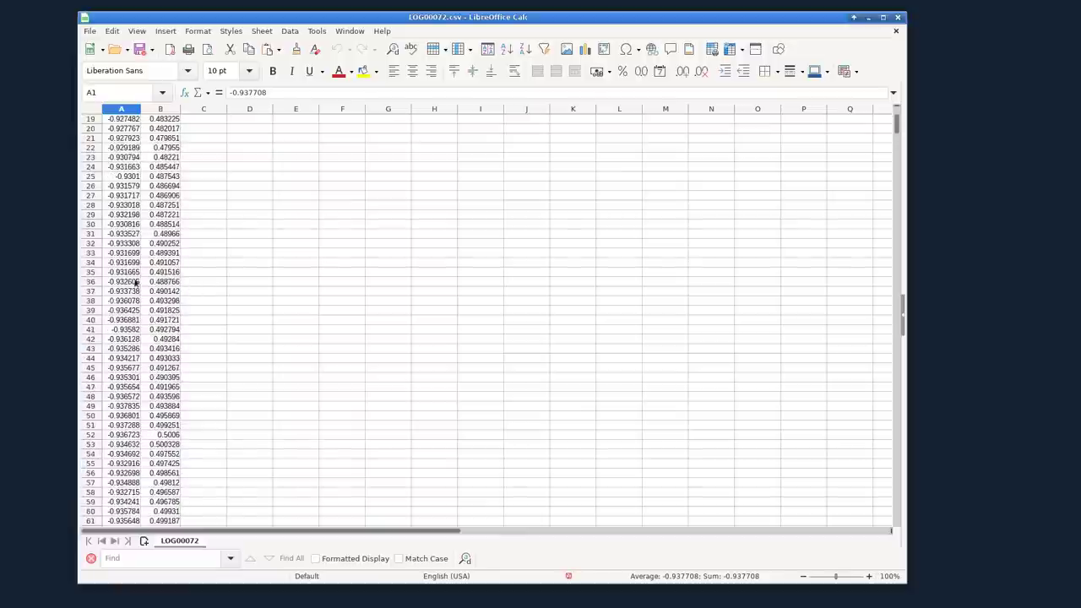
pyautogui.moveTo(149, 111); pyautogui.dragTo(135, 111)
# - Create a Lines Only chart of Columns A and B from row 1000 to 1452, enlarged across the sheet
pyautogui.click(585, 52)
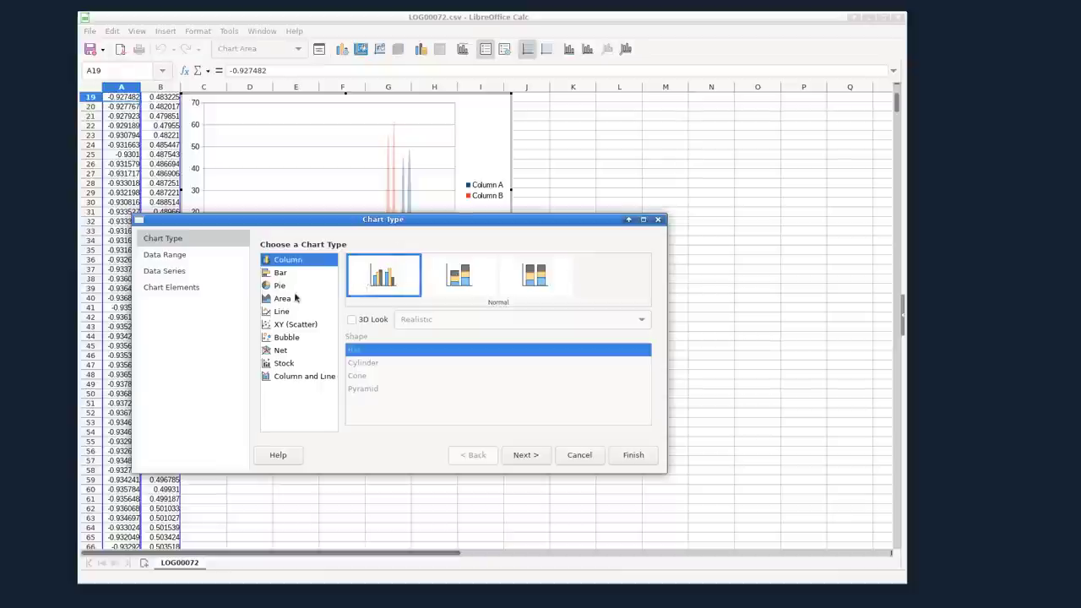
pyautogui.click(325, 311)
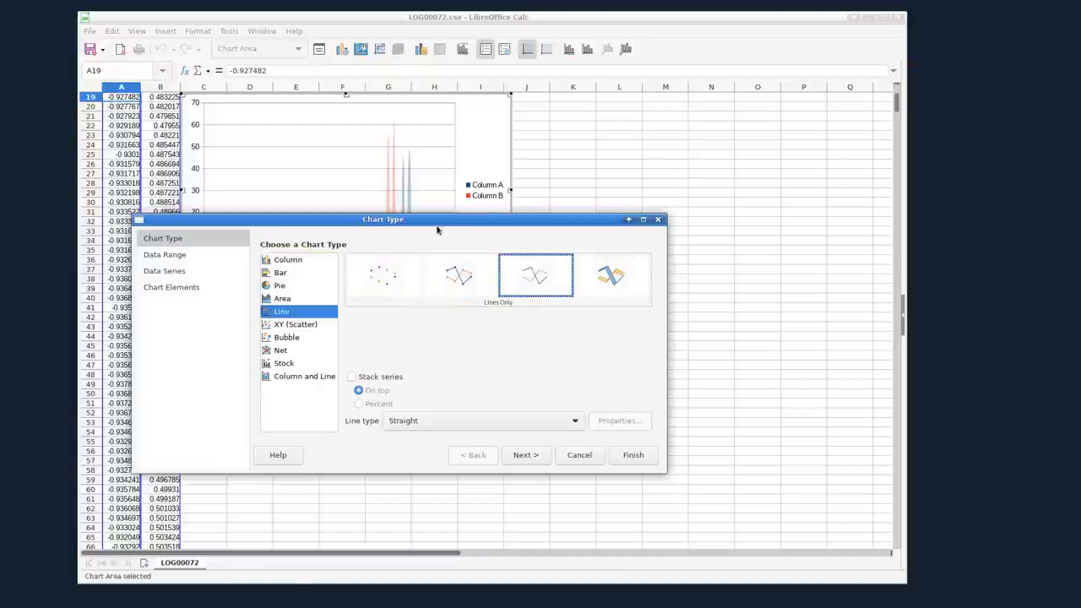
pyautogui.moveTo(429, 226)
pyautogui.mouseDown()
pyautogui.moveTo(533, 328)
pyautogui.moveTo(505, 300)
pyautogui.mouseUp()
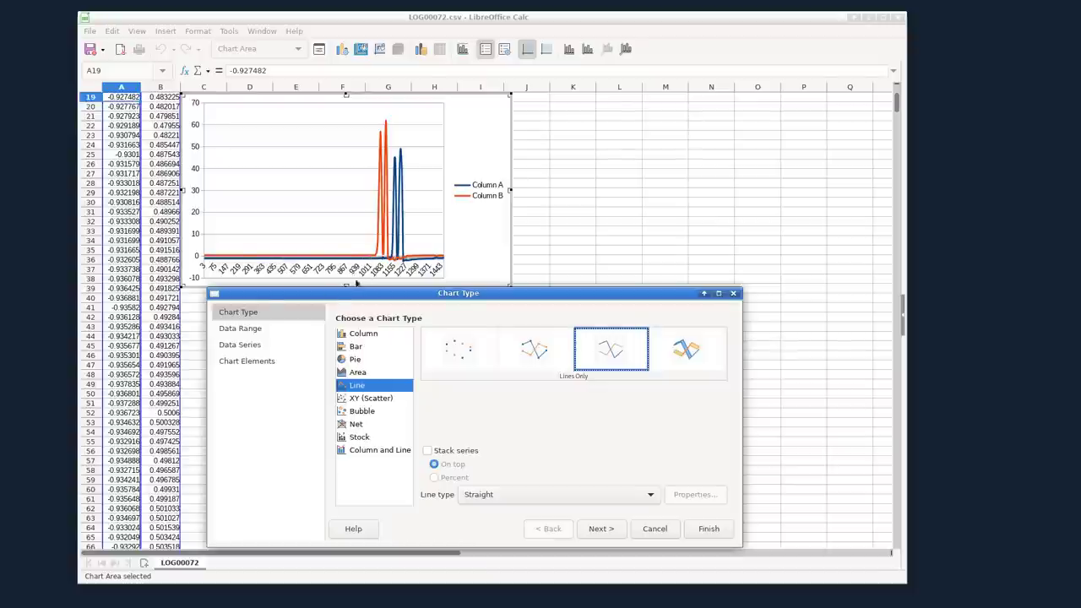
pyautogui.click(253, 329)
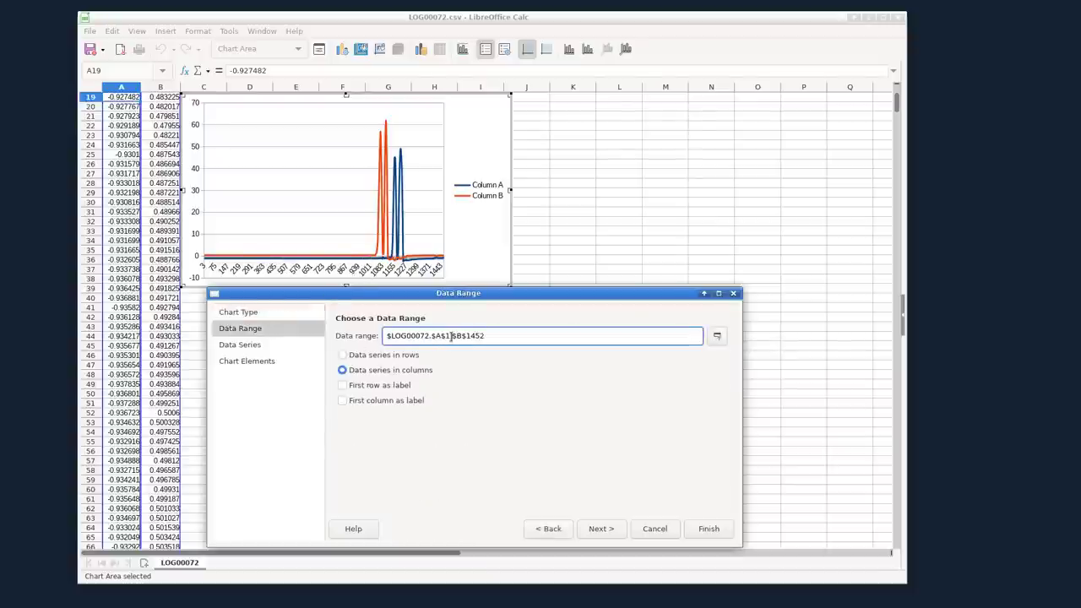
pyautogui.write('000')
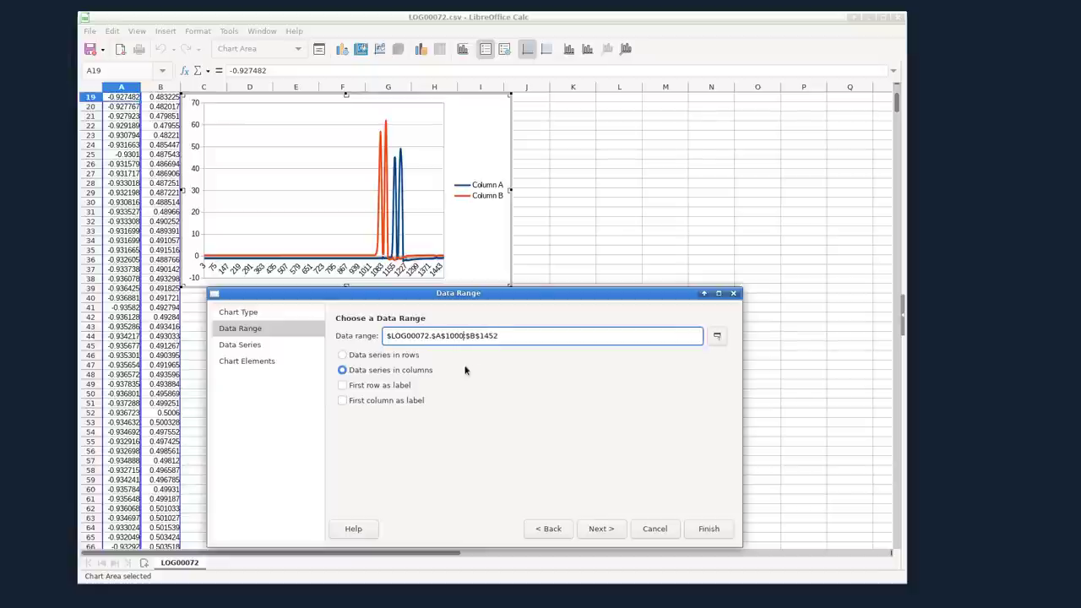
pyautogui.click(600, 528)
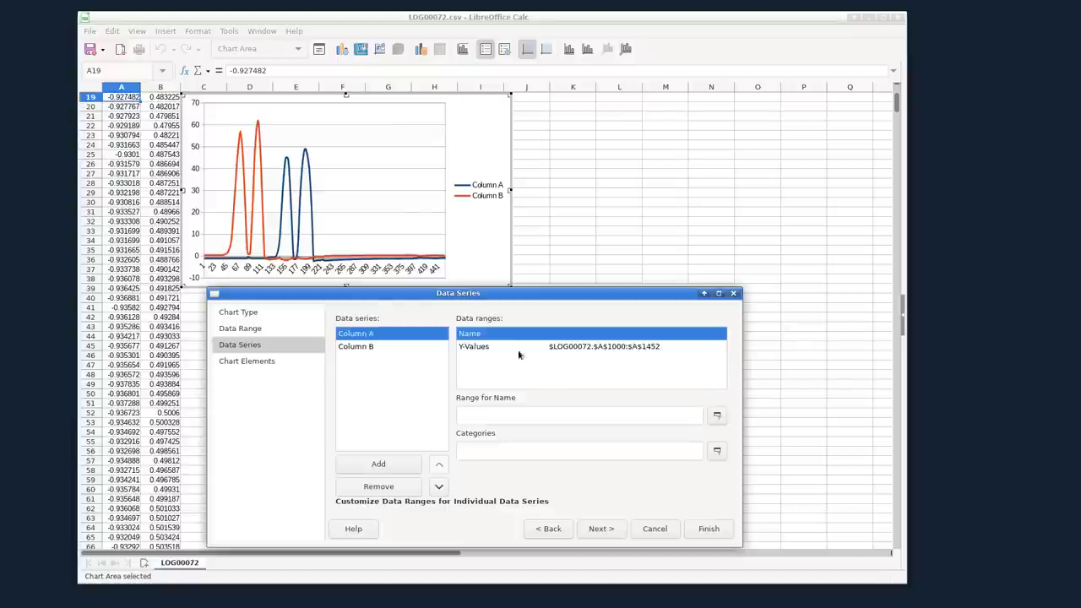
pyautogui.click(708, 529)
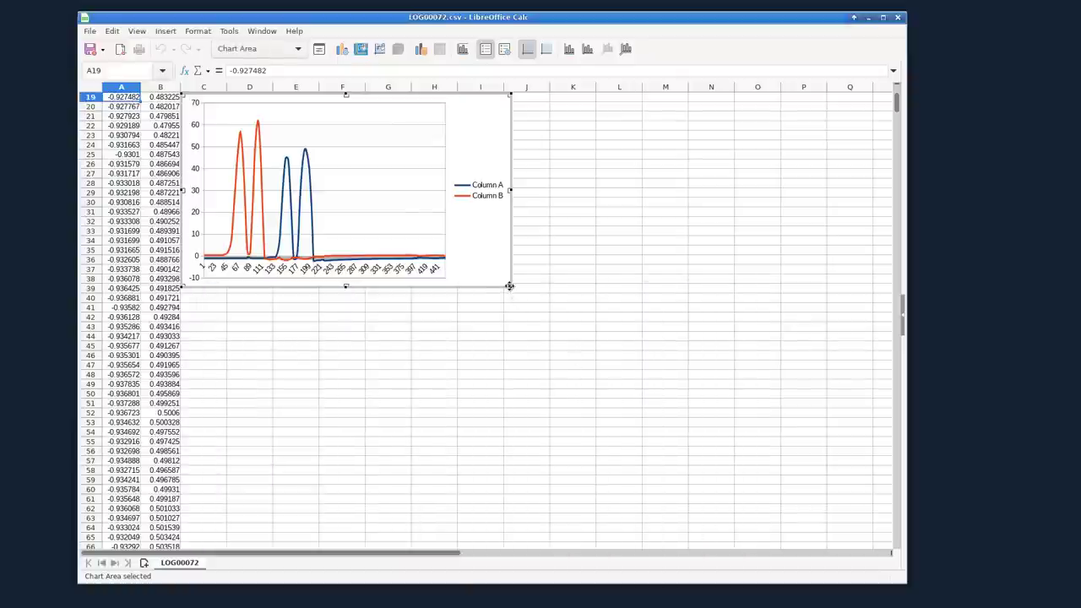
pyautogui.moveTo(509, 285); pyautogui.dragTo(808, 475)
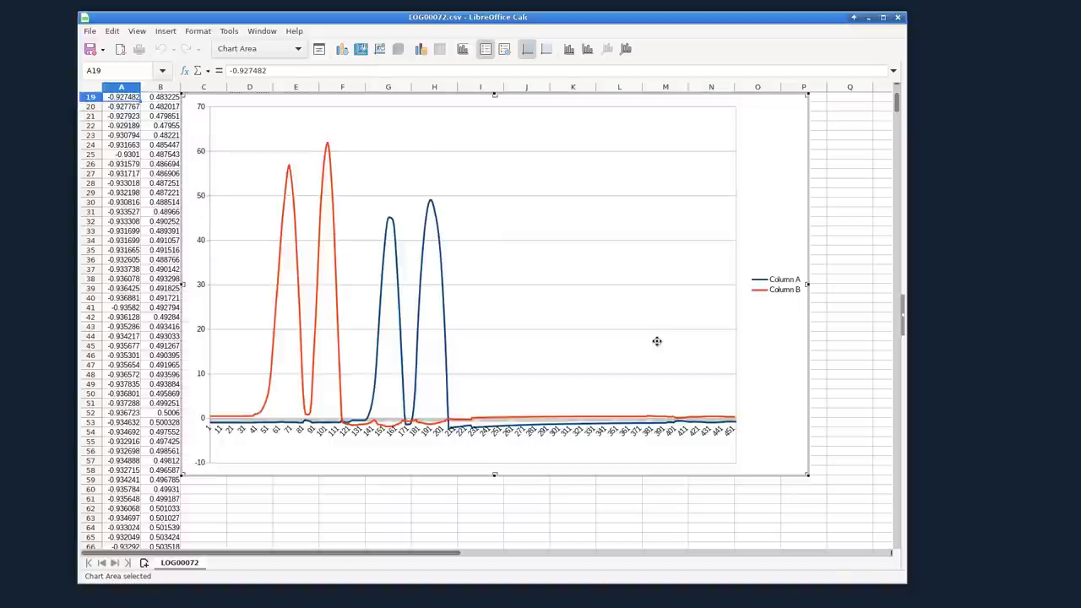
pyautogui.click(820, 158)
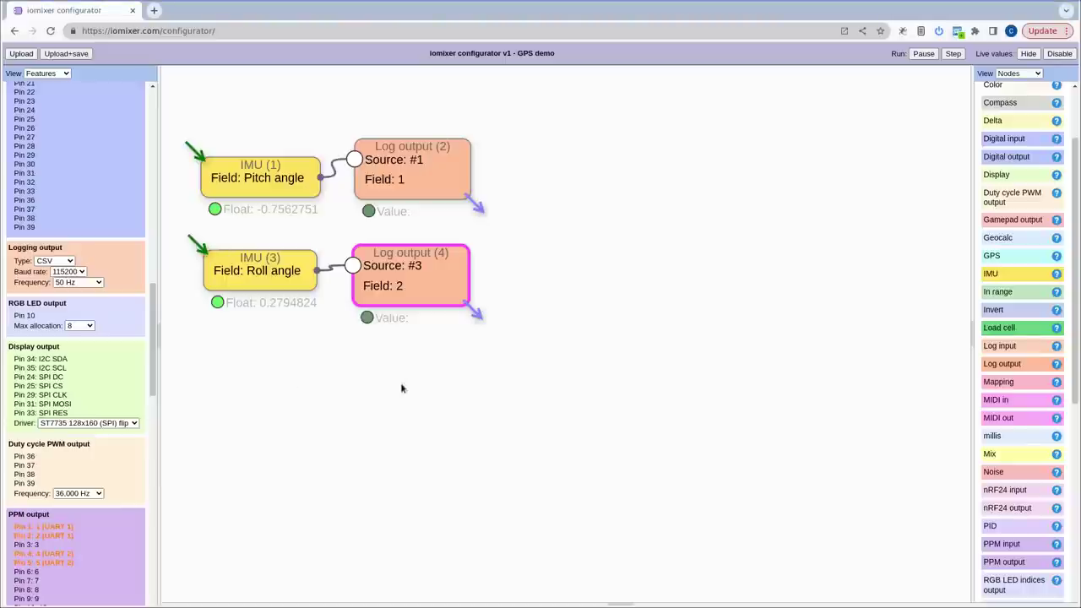
# - Switch the logging output type from CSV to Binary and drag a Log input node onto the canvas
pyautogui.click(42, 264)
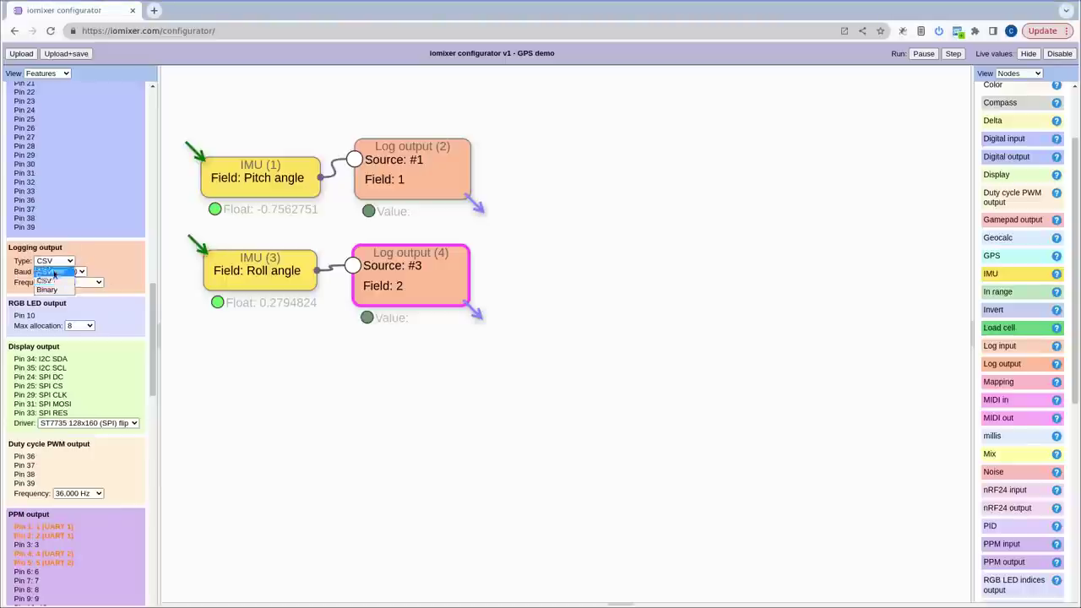
pyautogui.click(47, 289)
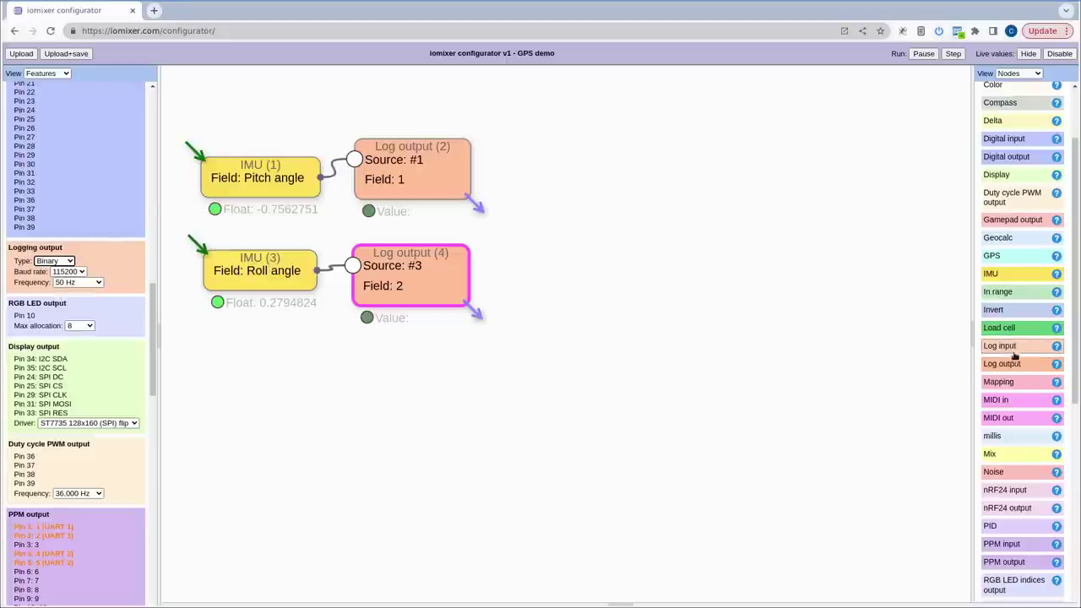
pyautogui.moveTo(1008, 352); pyautogui.dragTo(705, 208)
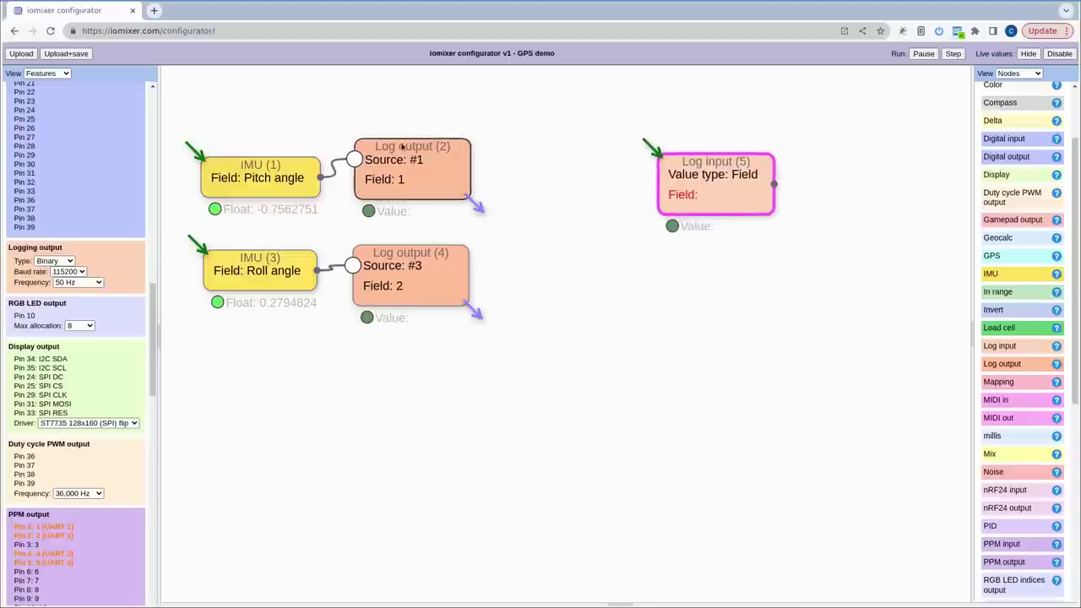
# - Nudge the Log input node slightly right, then slightly left into position
pyautogui.moveTo(714, 199); pyautogui.dragTo(710, 196)
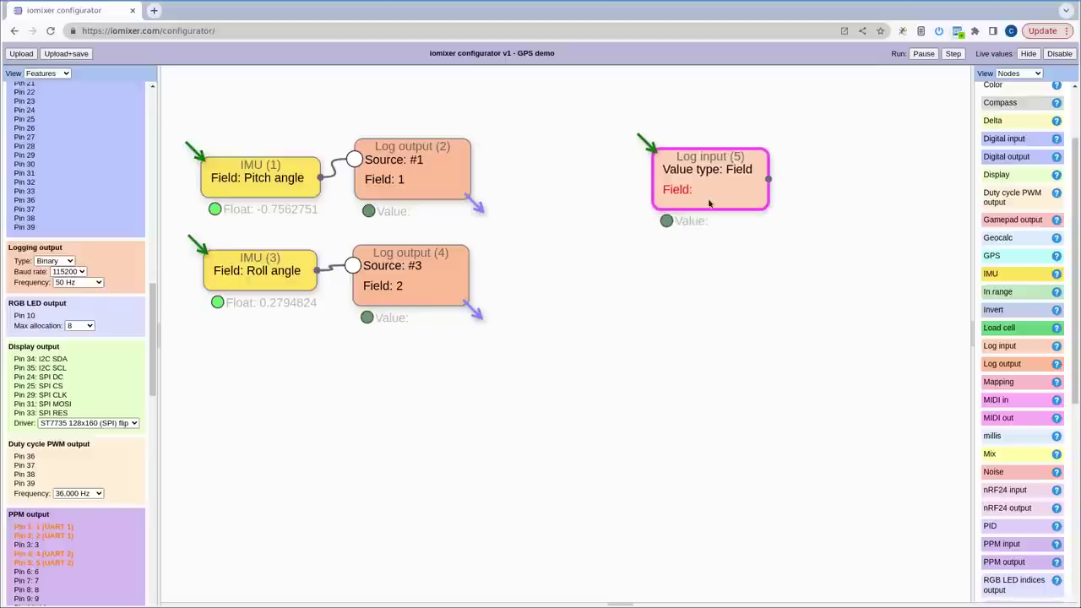
pyautogui.moveTo(714, 207); pyautogui.dragTo(702, 206)
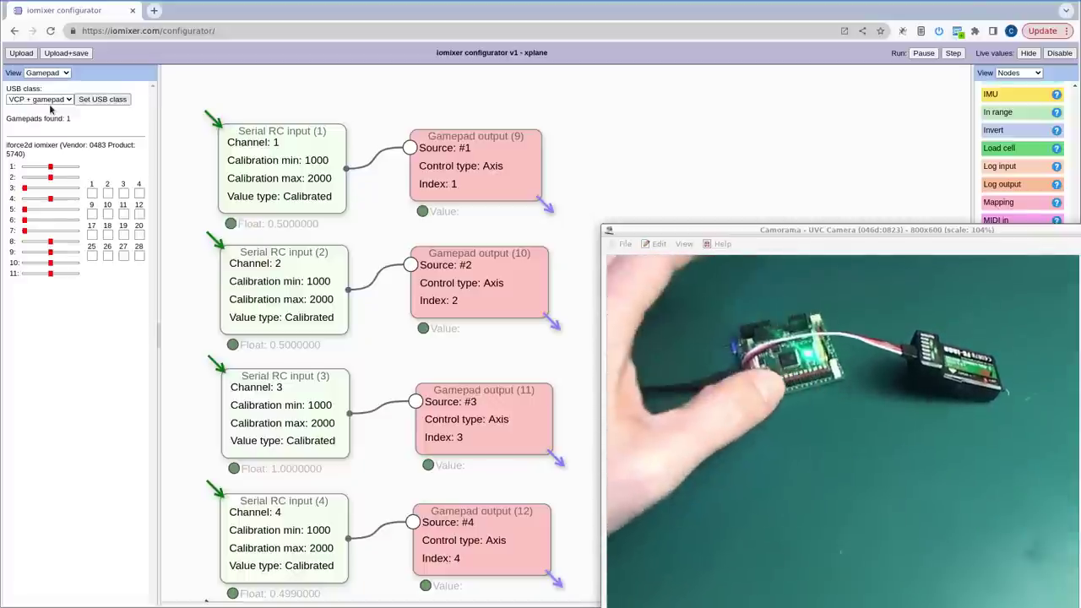
# - Zoom the canvas in and out over the Gamepad output nodes, then Alt+Tab to X-Plane
pyautogui.scroll(3, 545, 101)
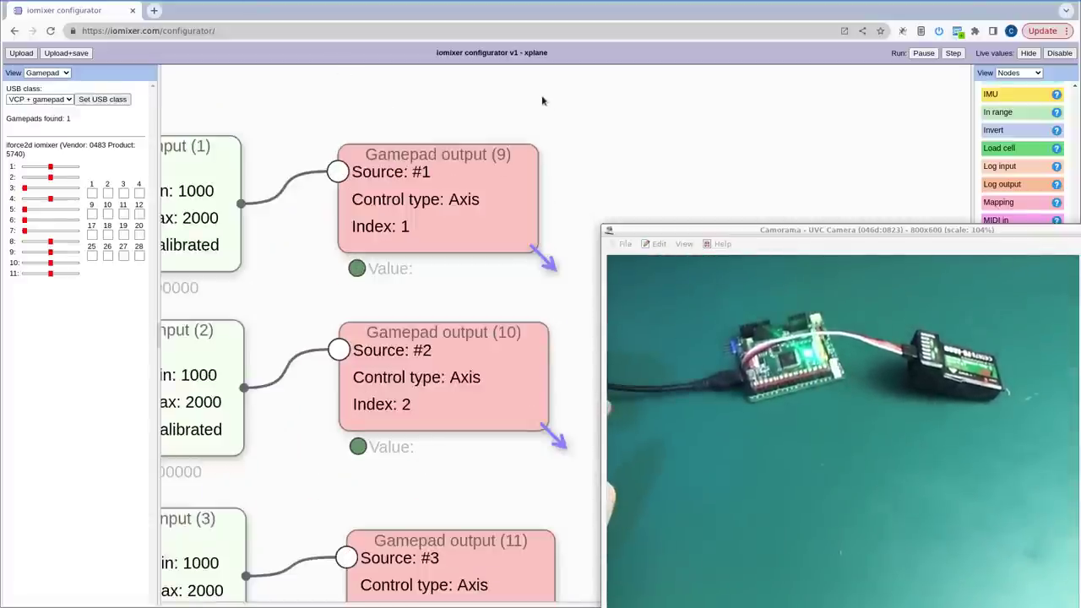
pyautogui.scroll(2, 545, 100)
pyautogui.scroll(1, 340, 147)
pyautogui.scroll(-1, 341, 147)
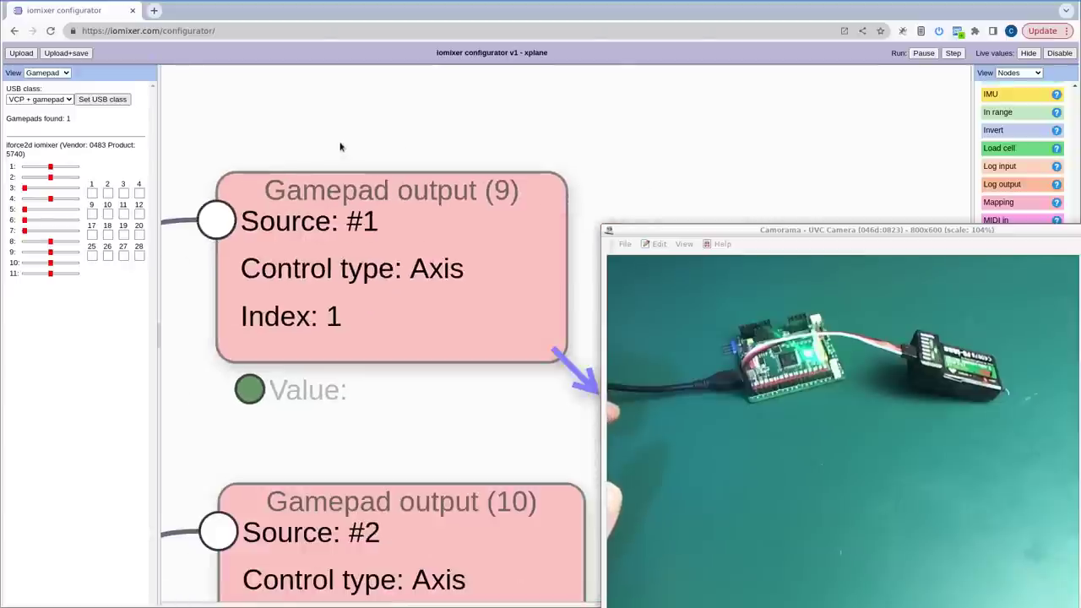
pyautogui.scroll(-2, 451, 122)
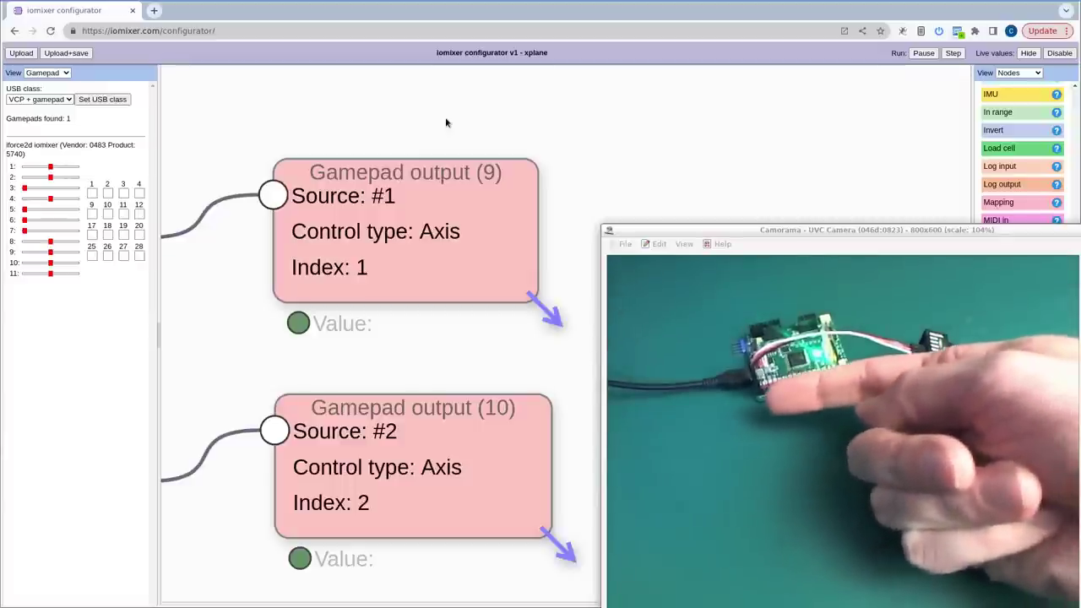
pyautogui.scroll(-3, 565, 116)
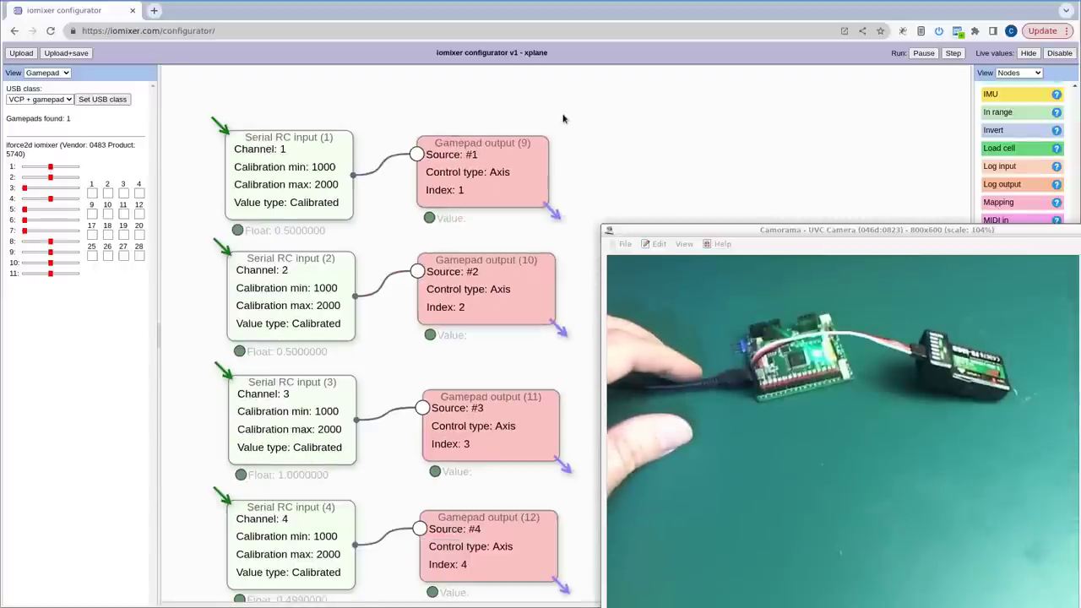
pyautogui.scroll(3, 211, 85)
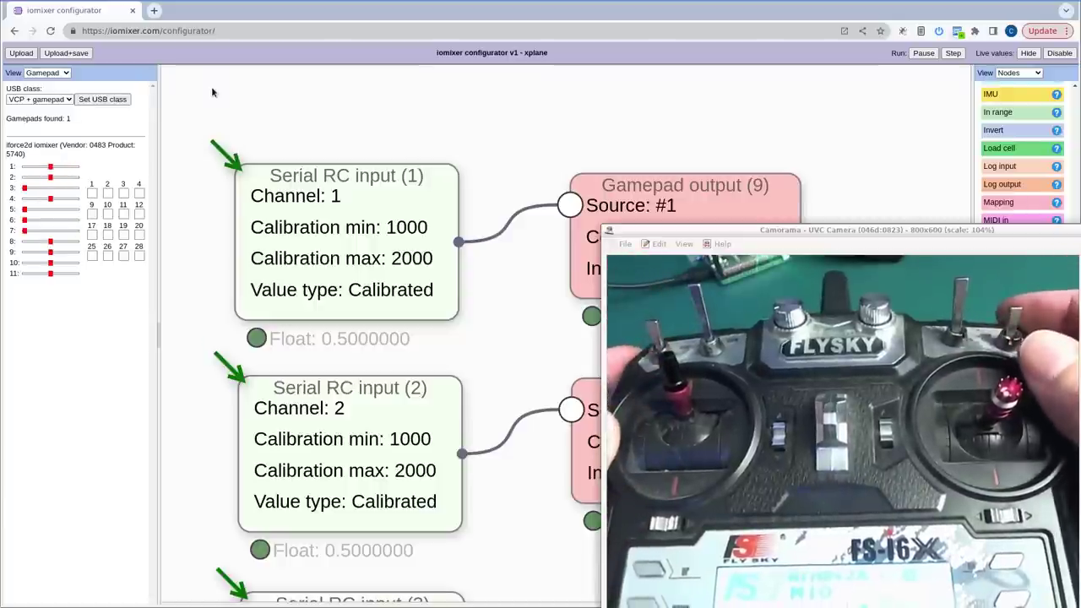
pyautogui.hotkey('alt', 'Tab')
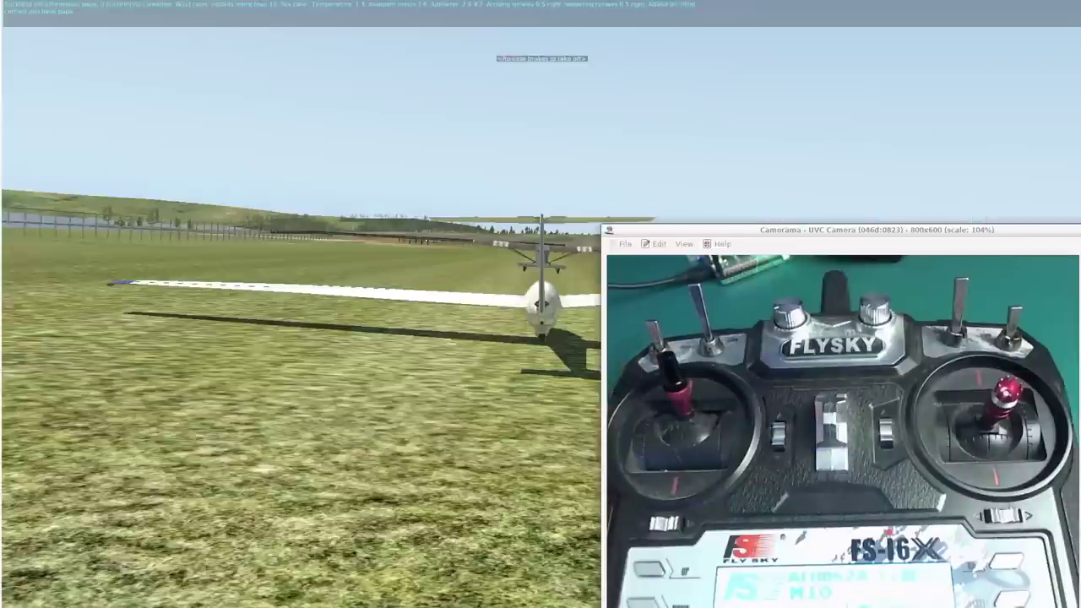
# - Park the Camorama camera window in the bottom-right corner and switch X-Plane to the 3-D cockpit view
pyautogui.moveTo(605, 228); pyautogui.dragTo(913, 469)
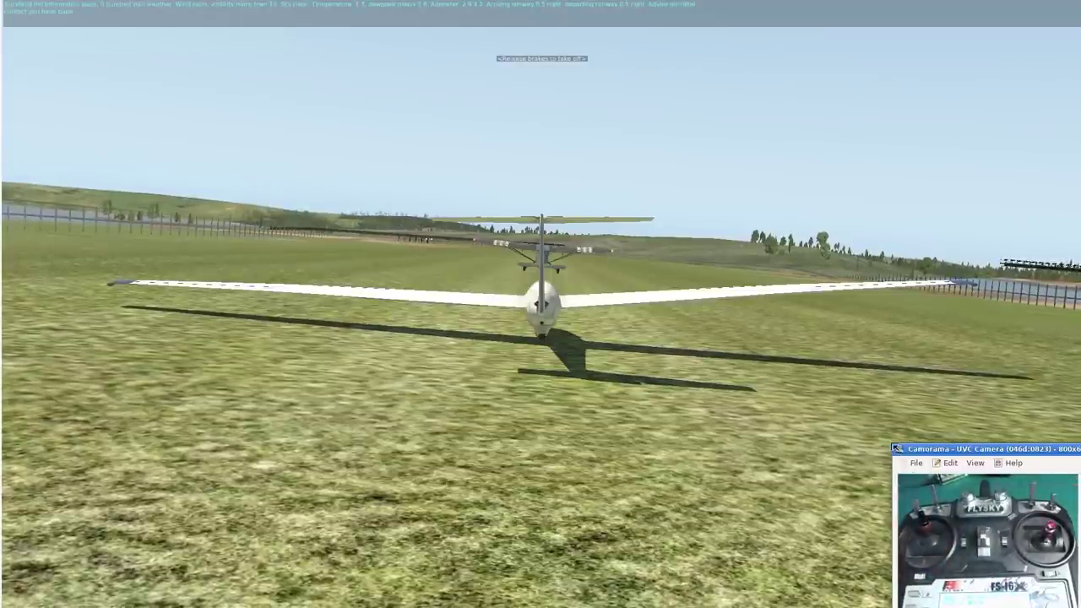
pyautogui.moveTo(950, 452); pyautogui.dragTo(955, 449)
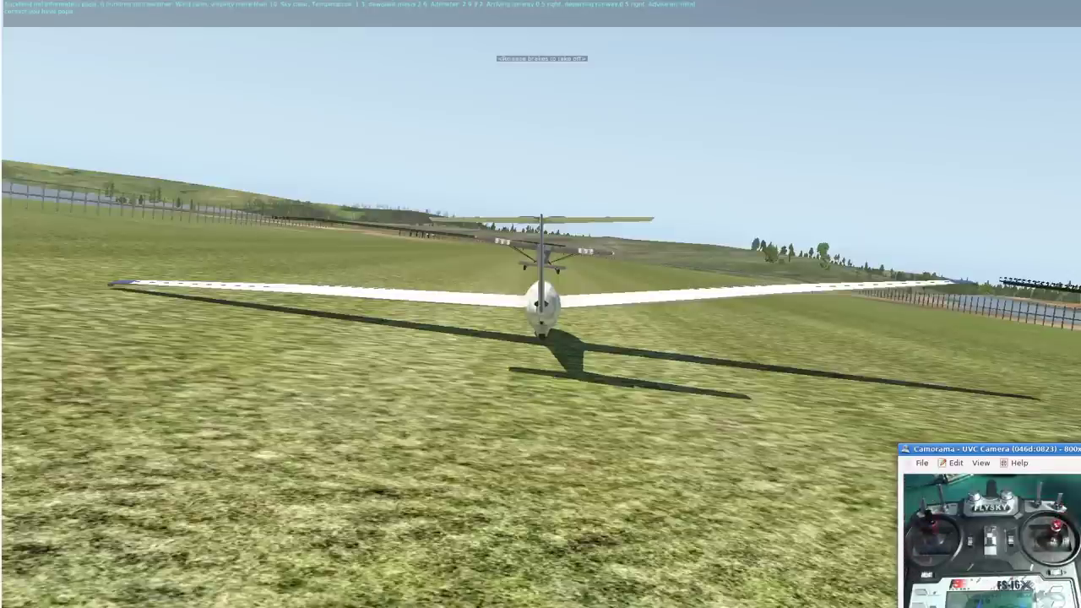
pyautogui.hotkey('shift', '9')
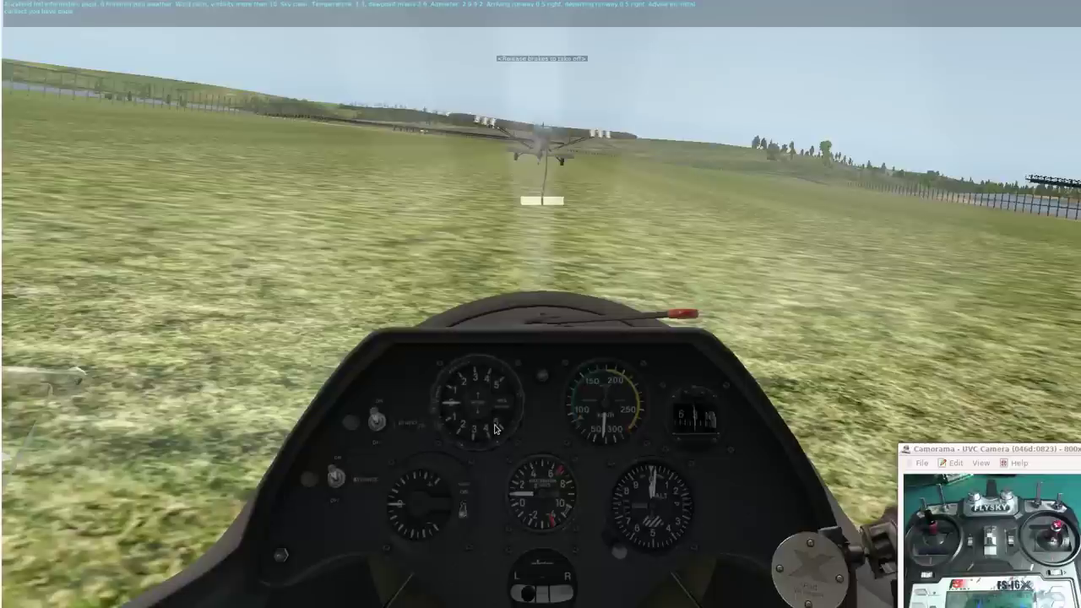
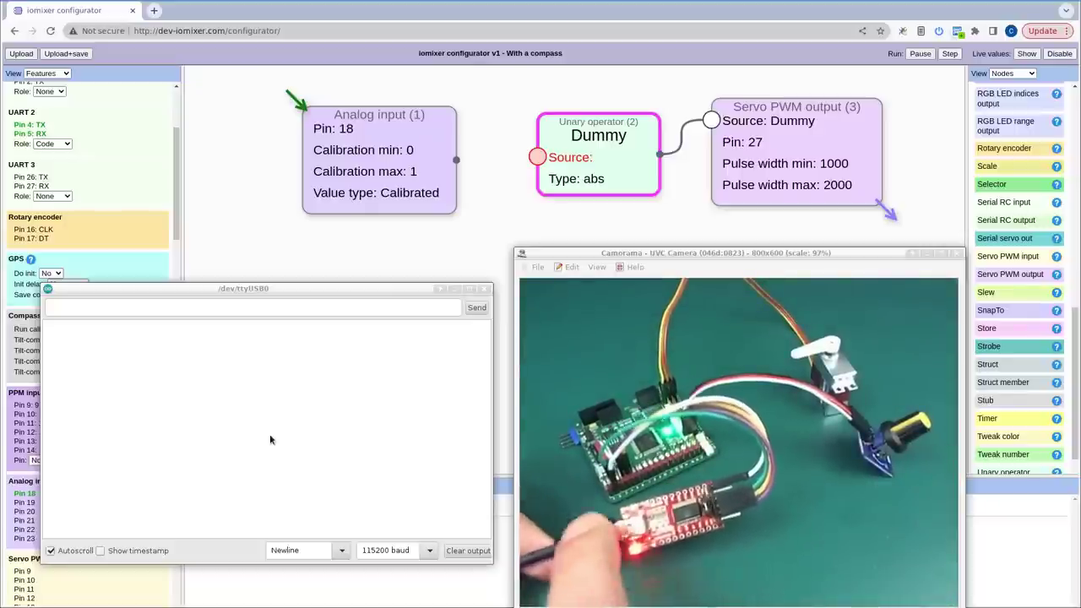
# - Nudge the serial monitor window and shift the Analog input node slightly left on the canvas
pyautogui.click(221, 310)
pyautogui.moveTo(244, 296); pyautogui.dragTo(245, 292)
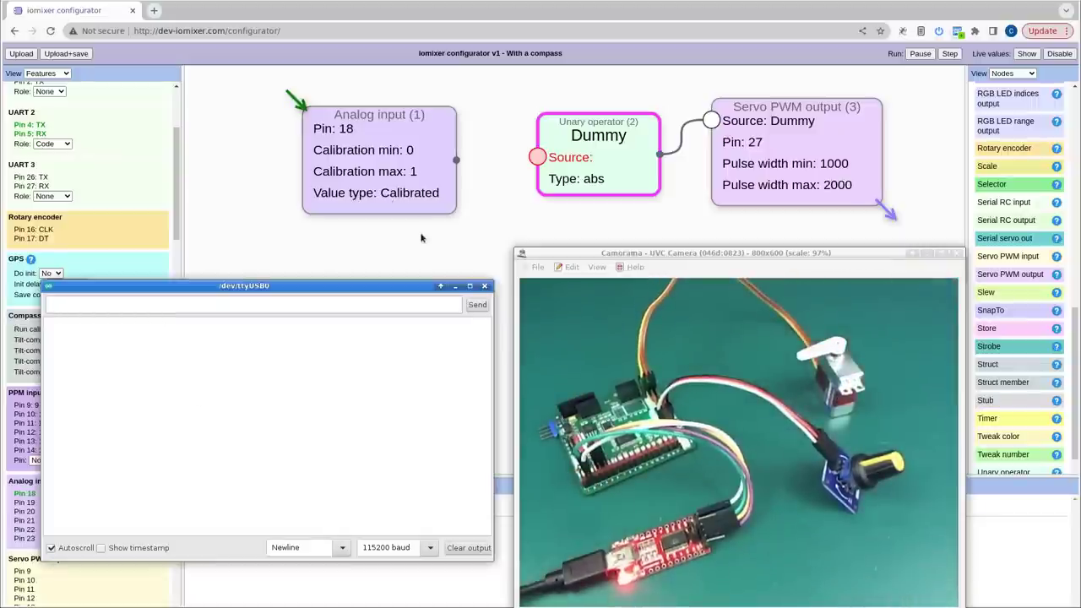
pyautogui.moveTo(393, 162); pyautogui.dragTo(369, 172)
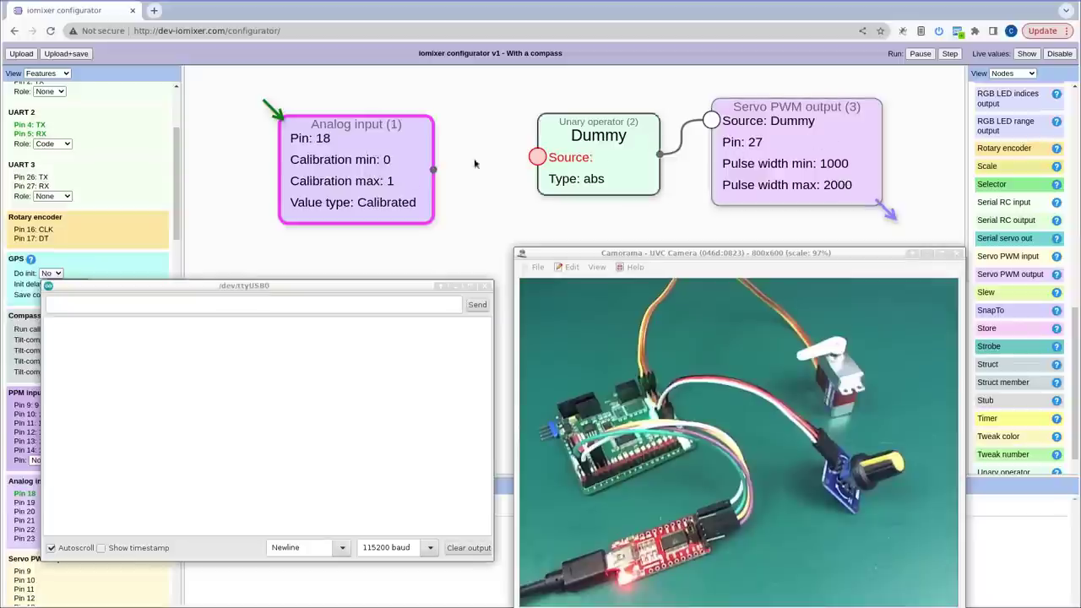
pyautogui.moveTo(335, 129)
pyautogui.mouseDown()
pyautogui.moveTo(351, 127)
pyautogui.moveTo(343, 119)
pyautogui.mouseUp()
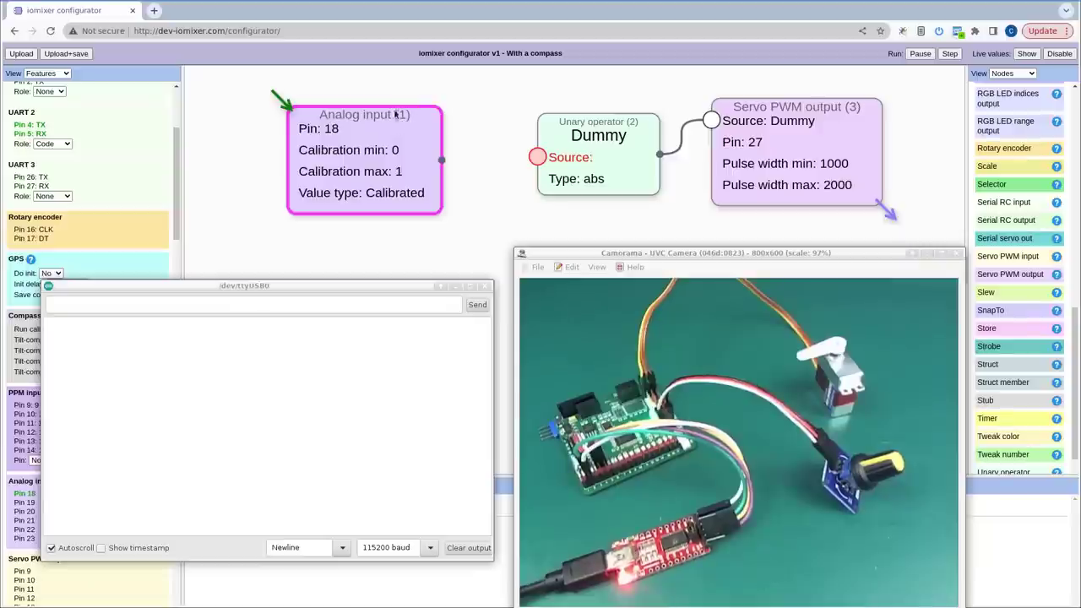
pyautogui.click(284, 304)
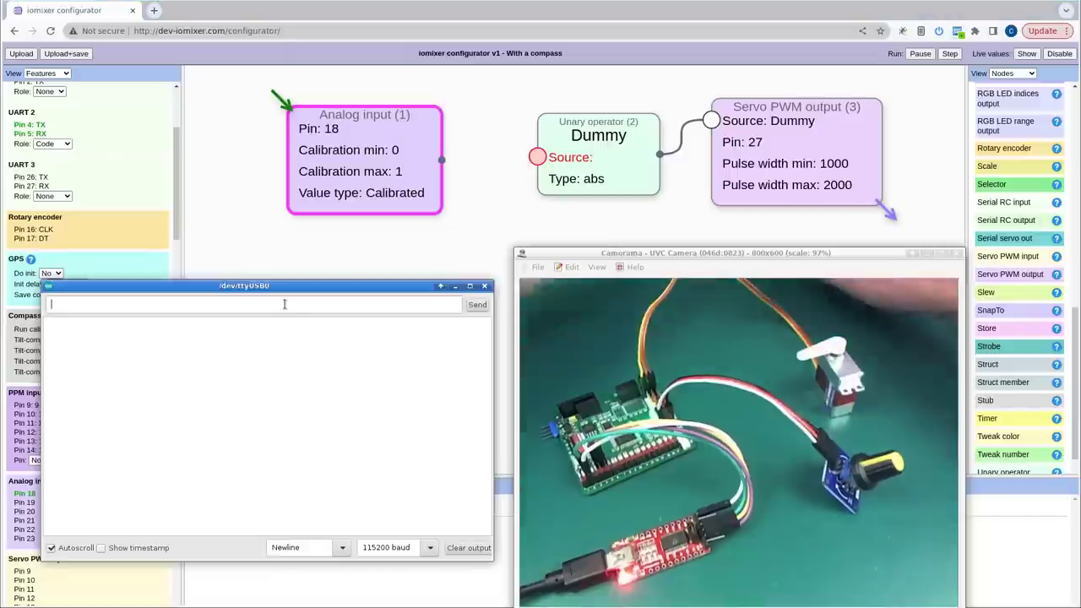
# - Read node 1 twice via 'g n1' and 'gn12' (0.489257, 0.364257), then move Servo PWM and Unary nodes closer
pyautogui.write('g ')
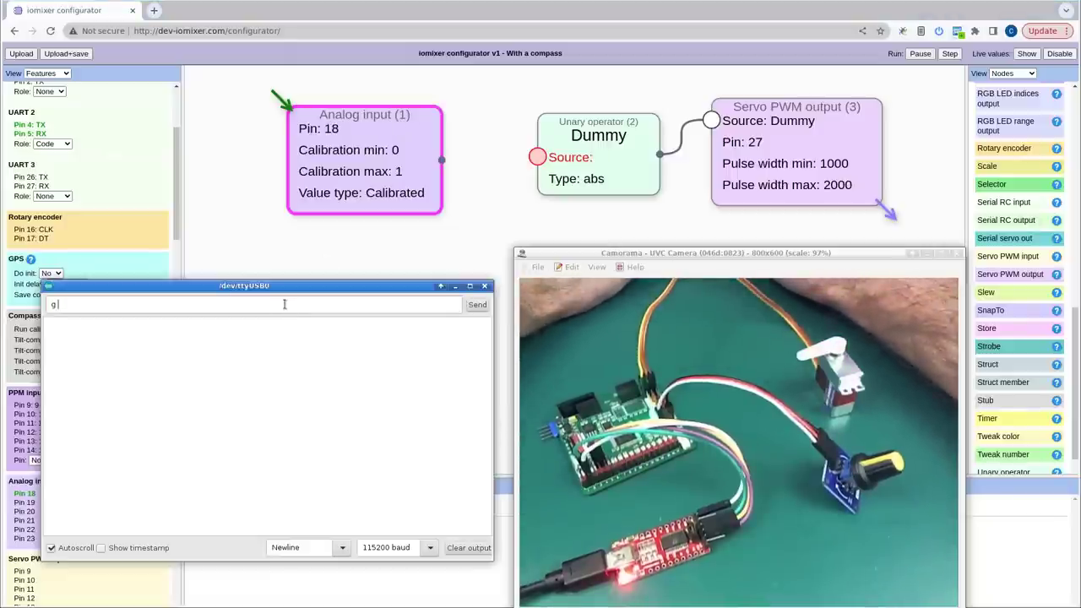
pyautogui.write('n1')
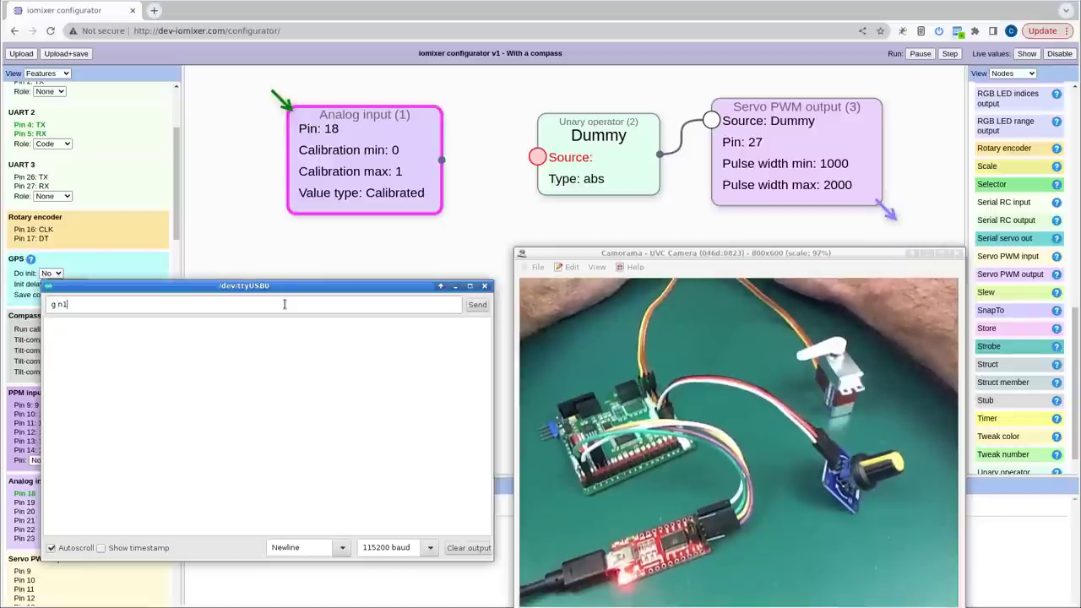
pyautogui.press('Return')
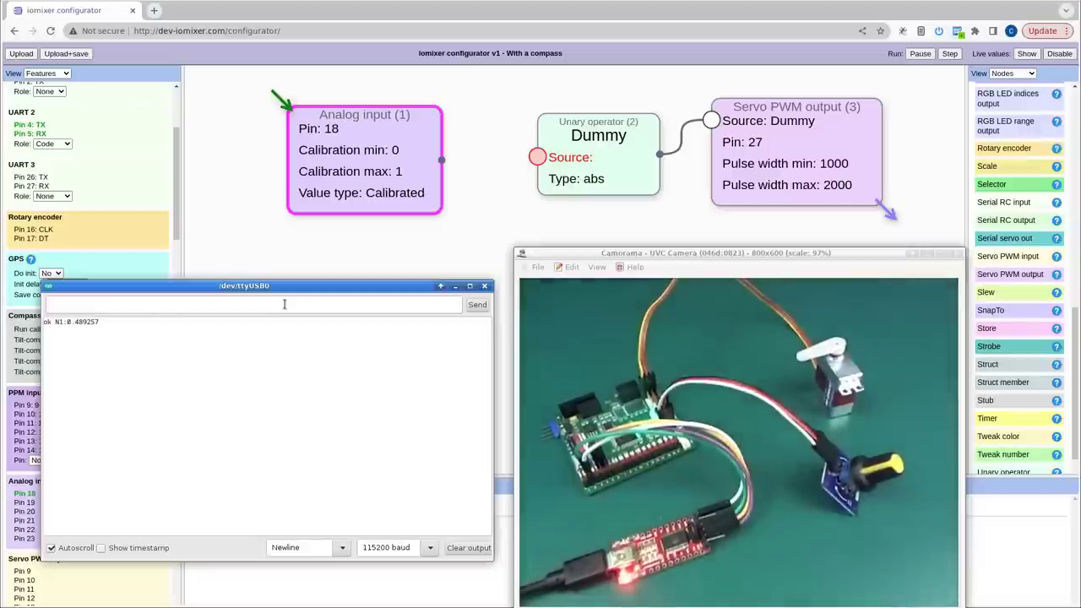
pyautogui.write('gn12')
pyautogui.press('Return')
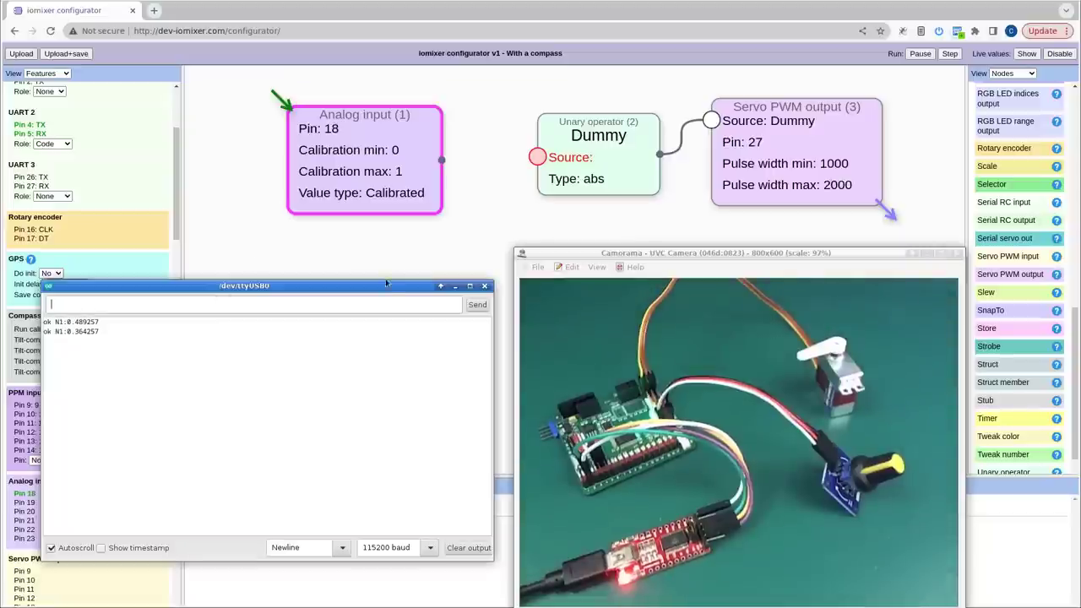
pyautogui.moveTo(774, 178); pyautogui.dragTo(851, 112)
pyautogui.moveTo(609, 166)
pyautogui.mouseDown()
pyautogui.moveTo(622, 159)
pyautogui.moveTo(601, 158)
pyautogui.mouseUp()
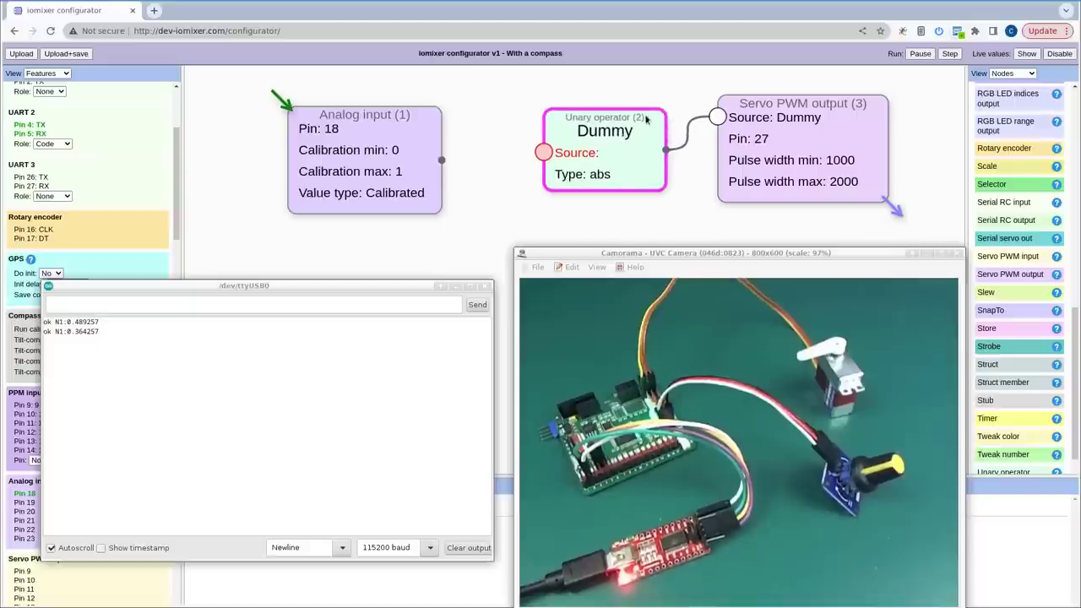
# - Set node 2 live to 1 with 's n2 v1', then to 0.5 with 'sn2v0.5'
pyautogui.click(324, 303)
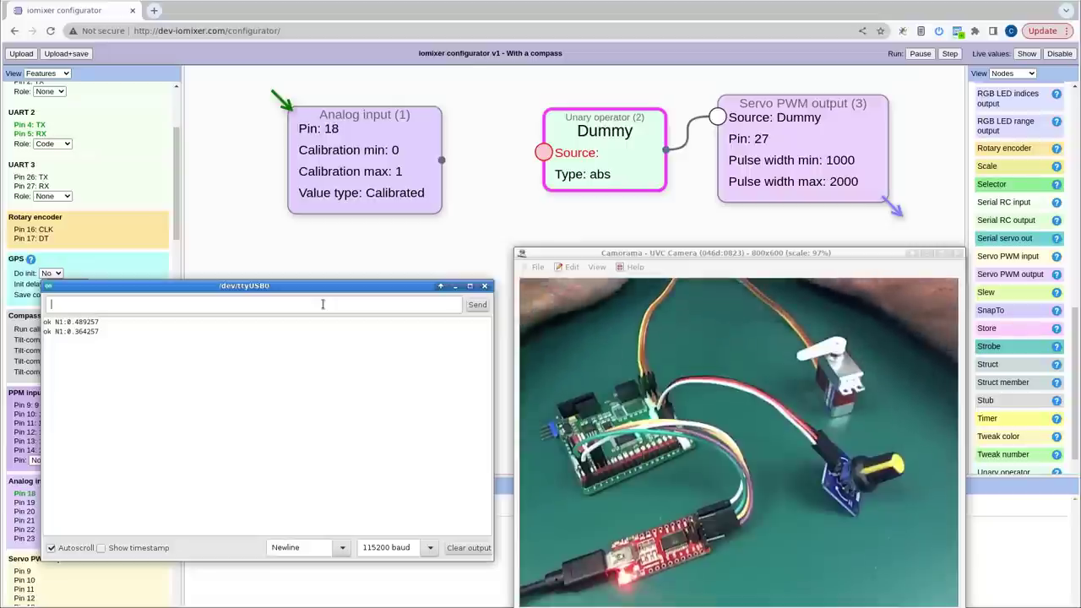
pyautogui.write('s')
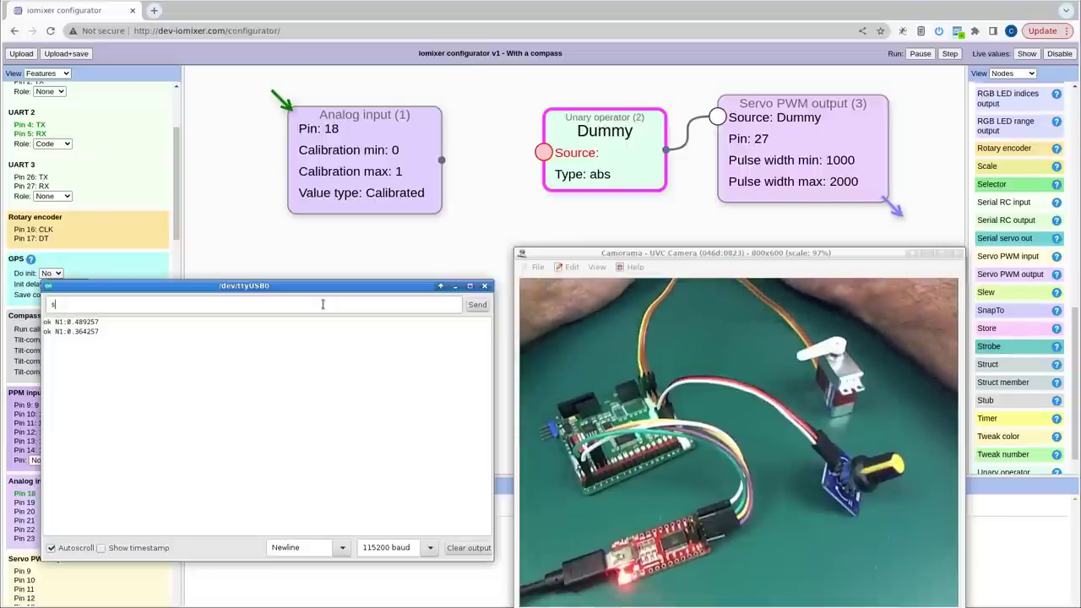
pyautogui.write(' n2')
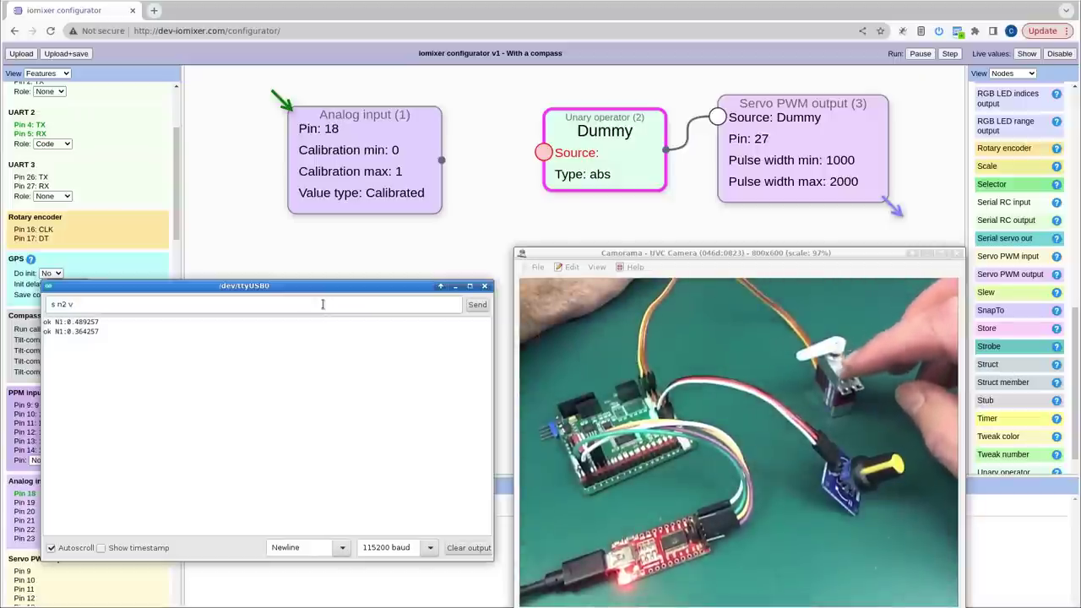
pyautogui.write(' v')
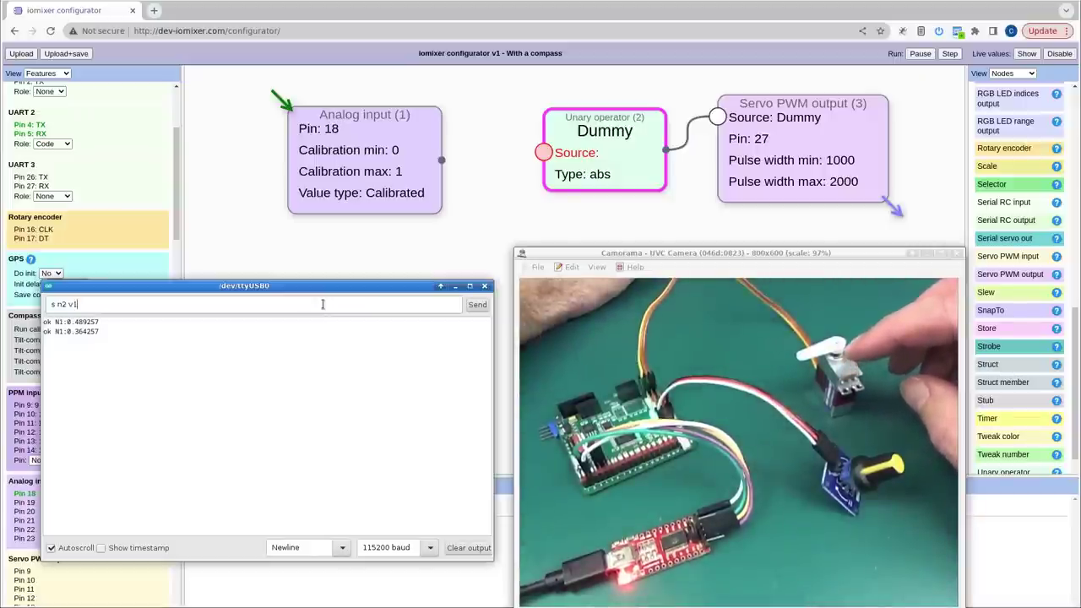
pyautogui.write('1')
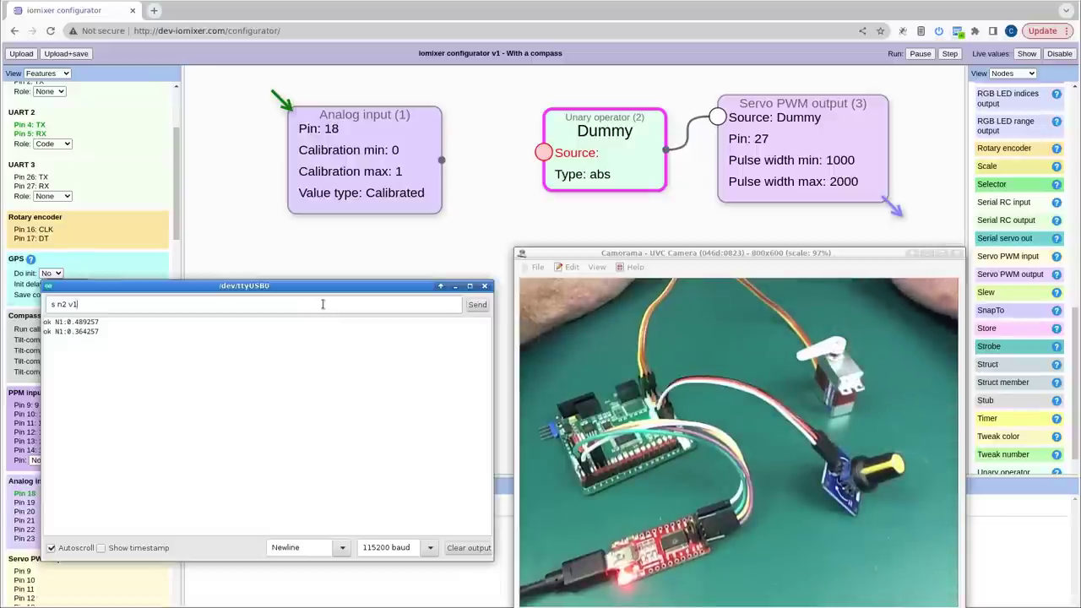
pyautogui.press('Return')
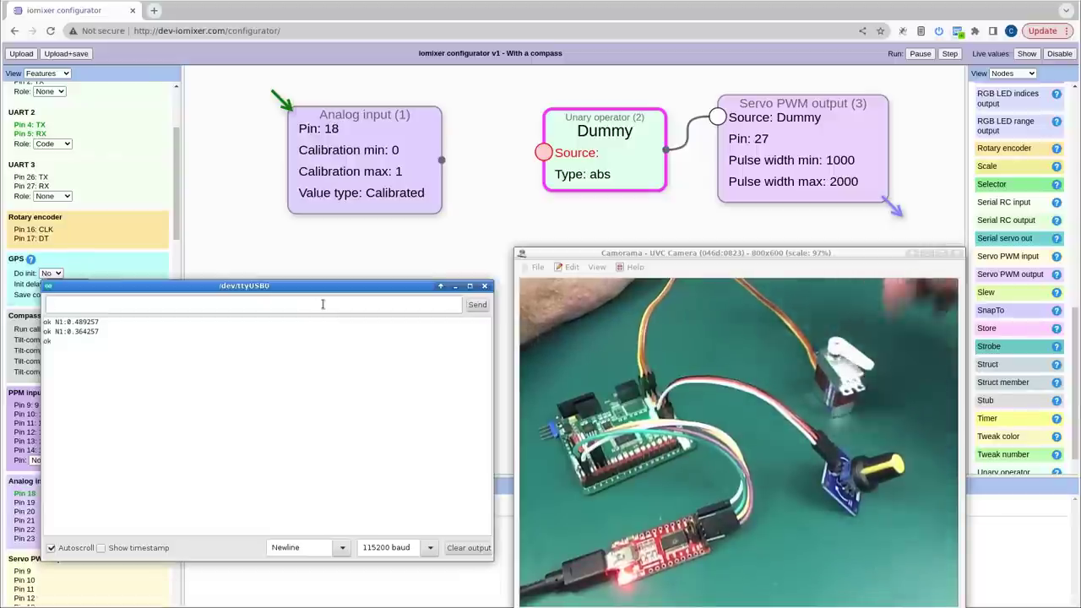
pyautogui.write('s')
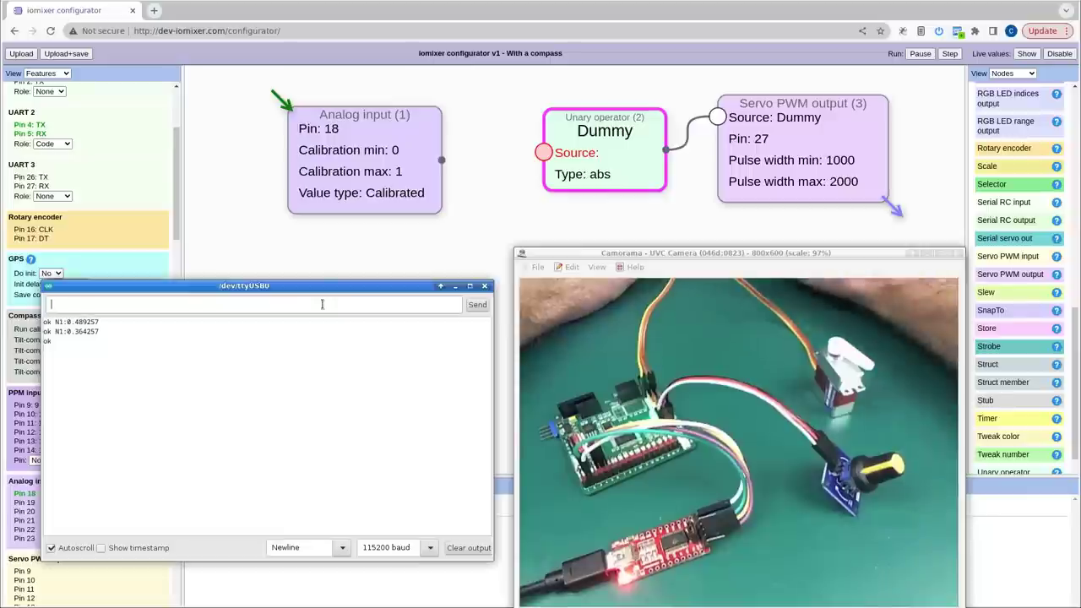
pyautogui.write('n2v')
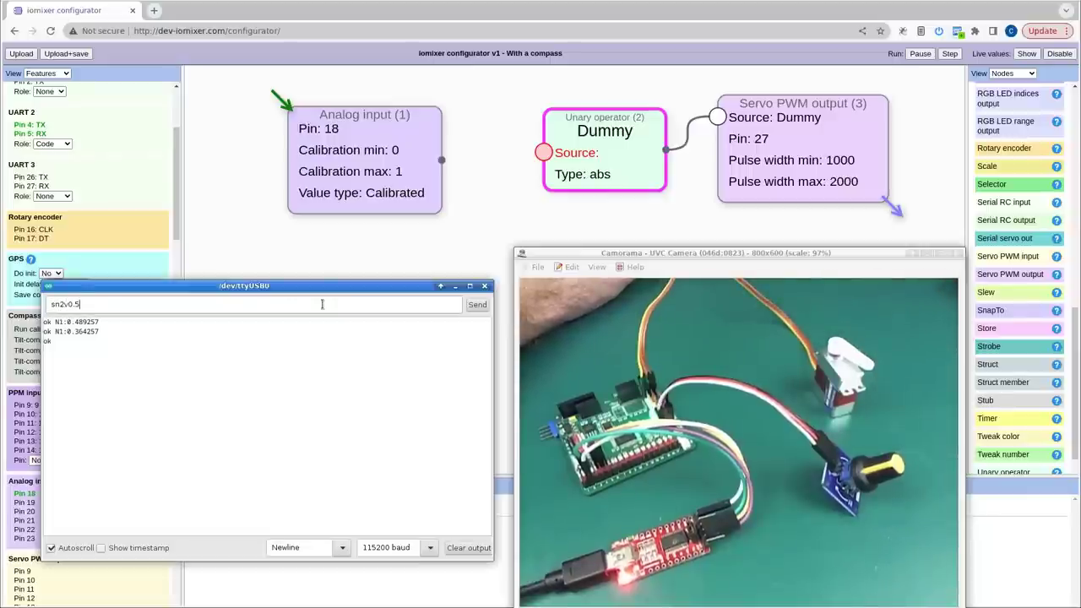
pyautogui.write('0.5')
pyautogui.press('Return')
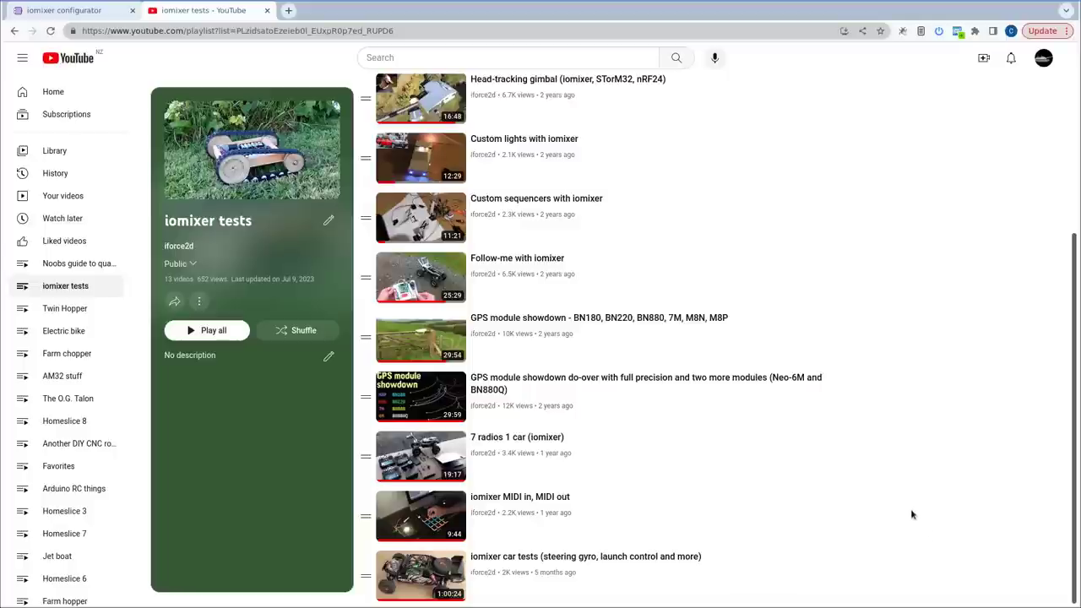
# - Scroll up and down through the 13 videos of the iomixer tests playlist
pyautogui.scroll(2, 902, 488)
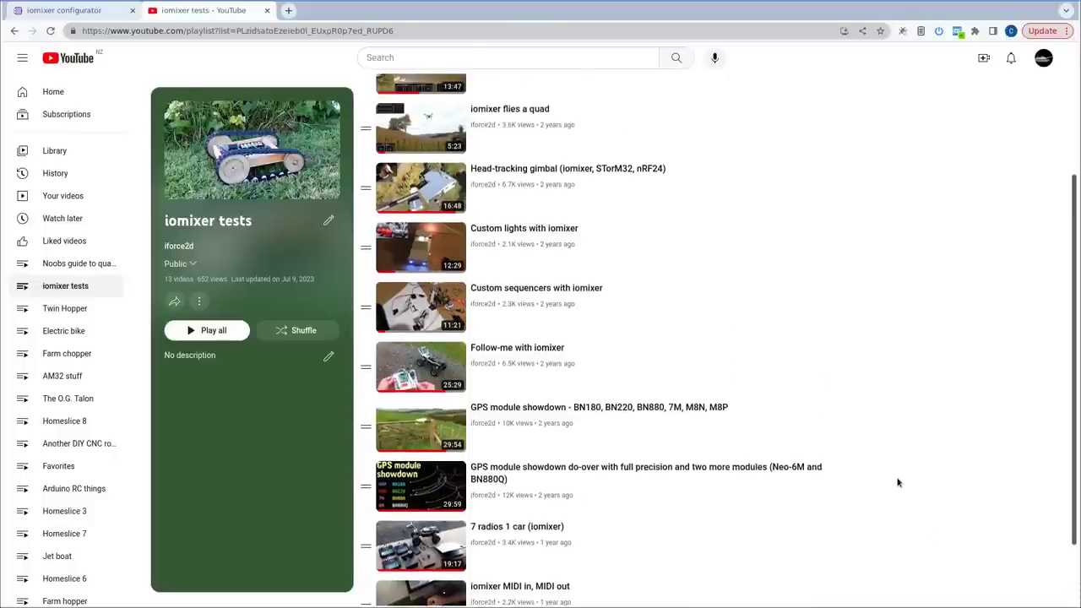
pyautogui.scroll(1, 898, 483)
pyautogui.scroll(1, 898, 482)
pyautogui.scroll(2, 887, 459)
pyautogui.scroll(-4, 891, 457)
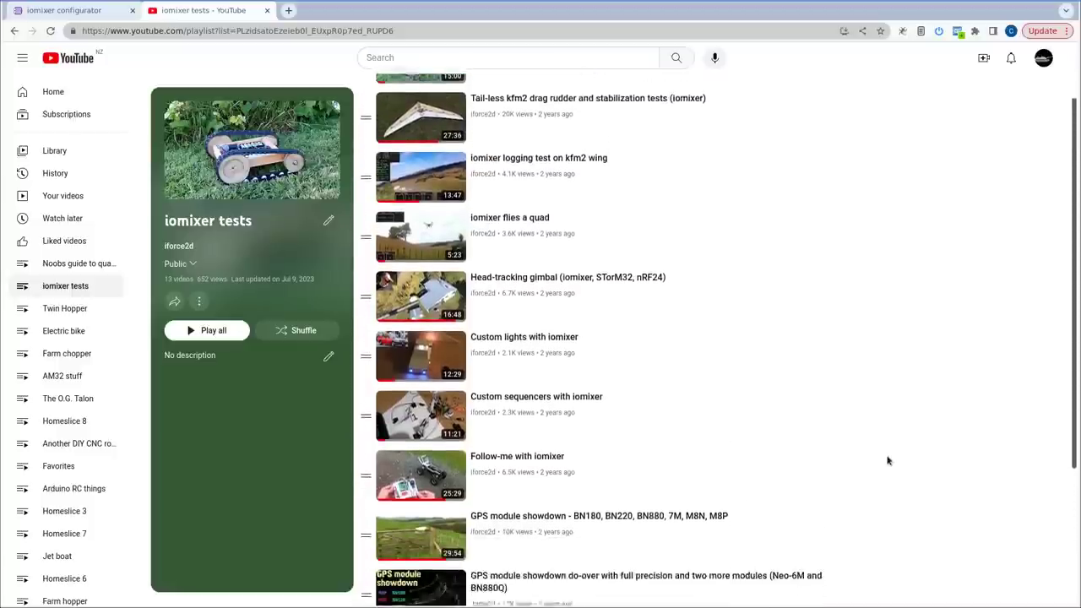
pyautogui.scroll(-1, 898, 437)
pyautogui.scroll(-2, 874, 385)
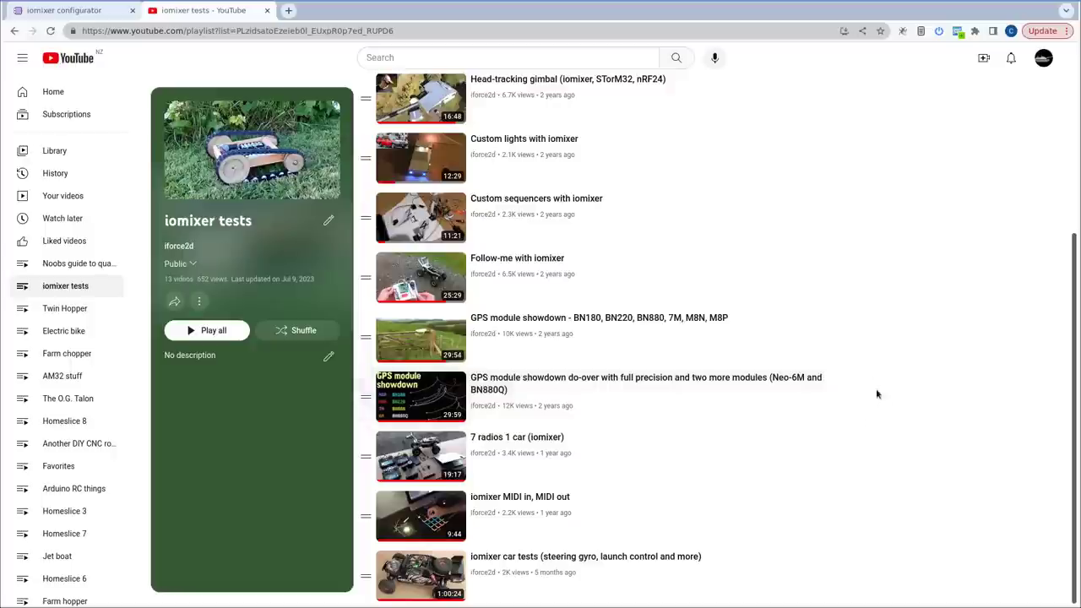